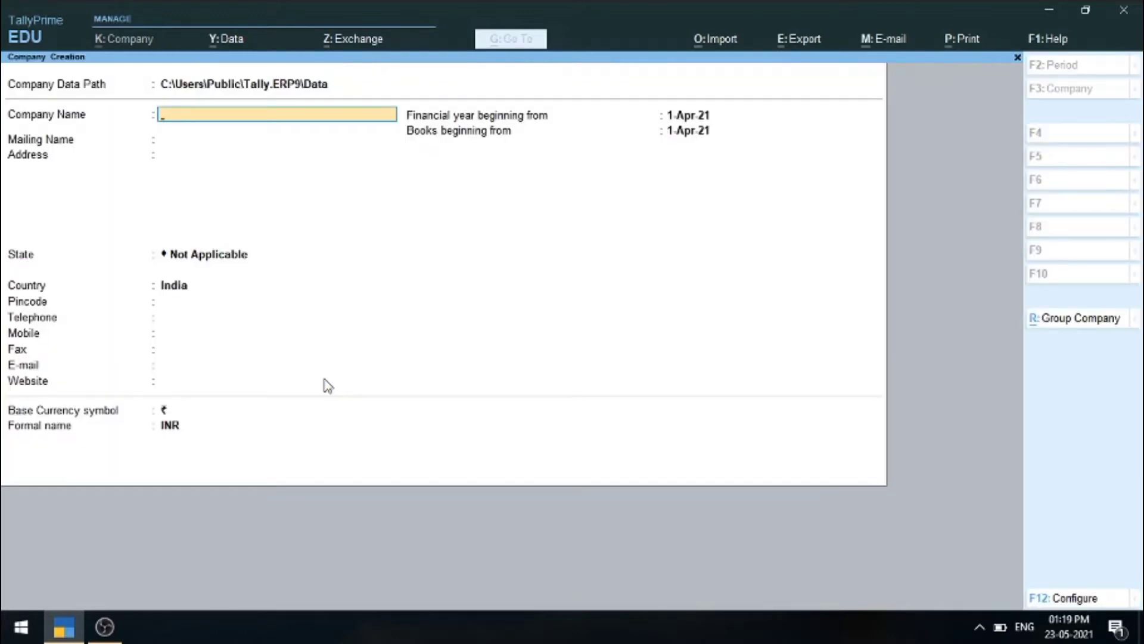
Enter the new company's name, keep it as the mailing name, and fill in the company's street address
{"action": "type", "text": "Kuldeep Bhandari"}
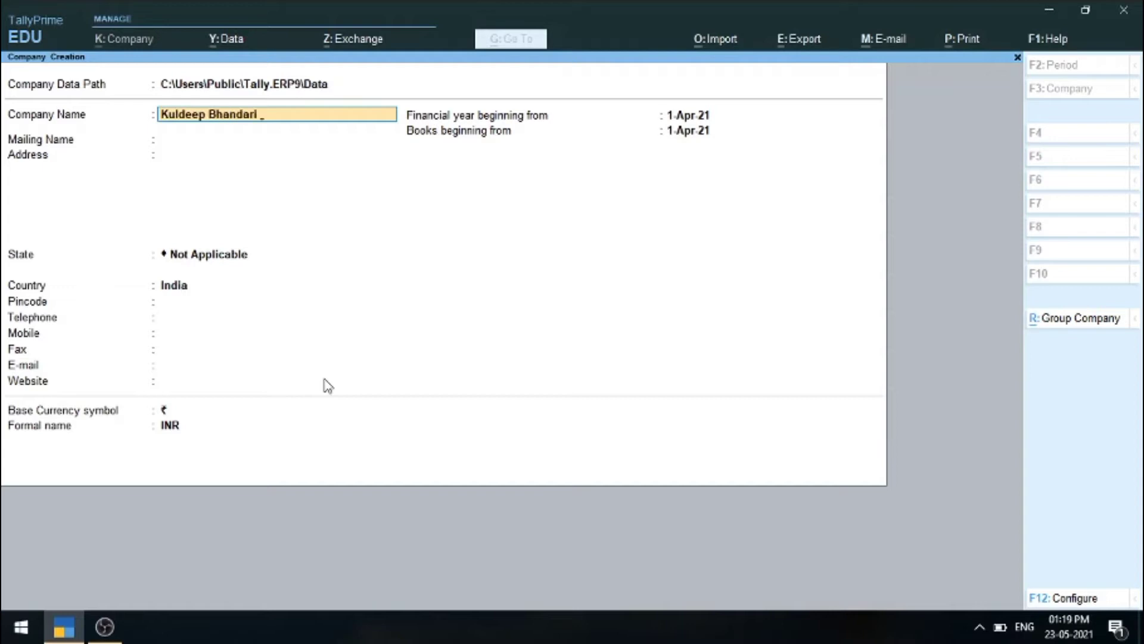
{"action": "type", "text": " Pvt Ltd"}
{"action": "key", "text": "Return"}
{"action": "key", "text": "Return"}
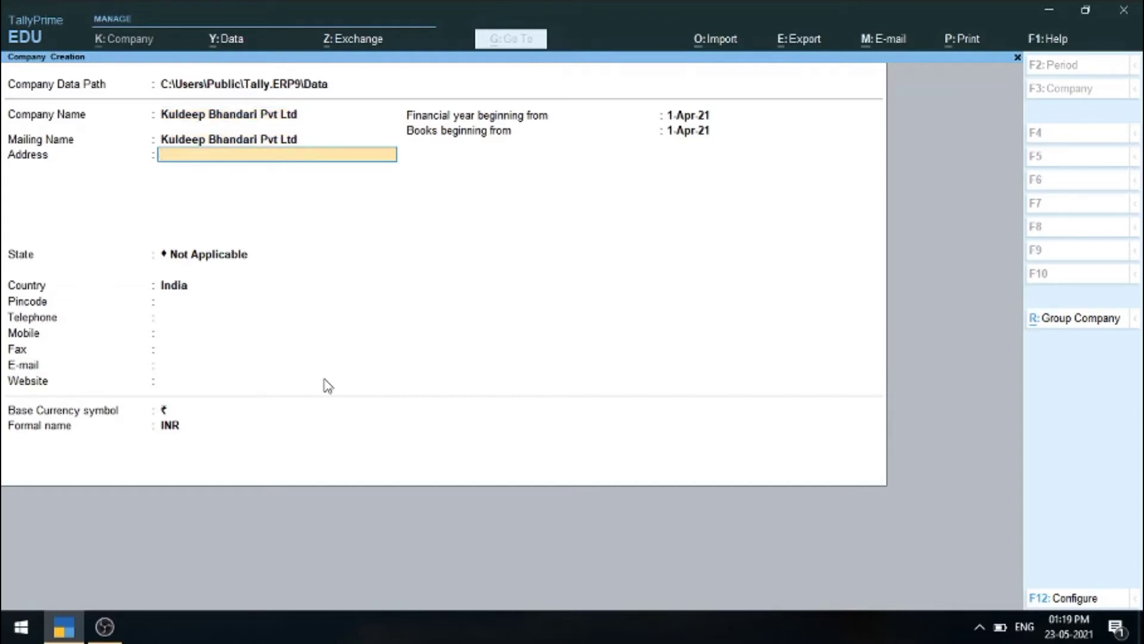
{"action": "type", "text": "505 Plot No Gurgao"}
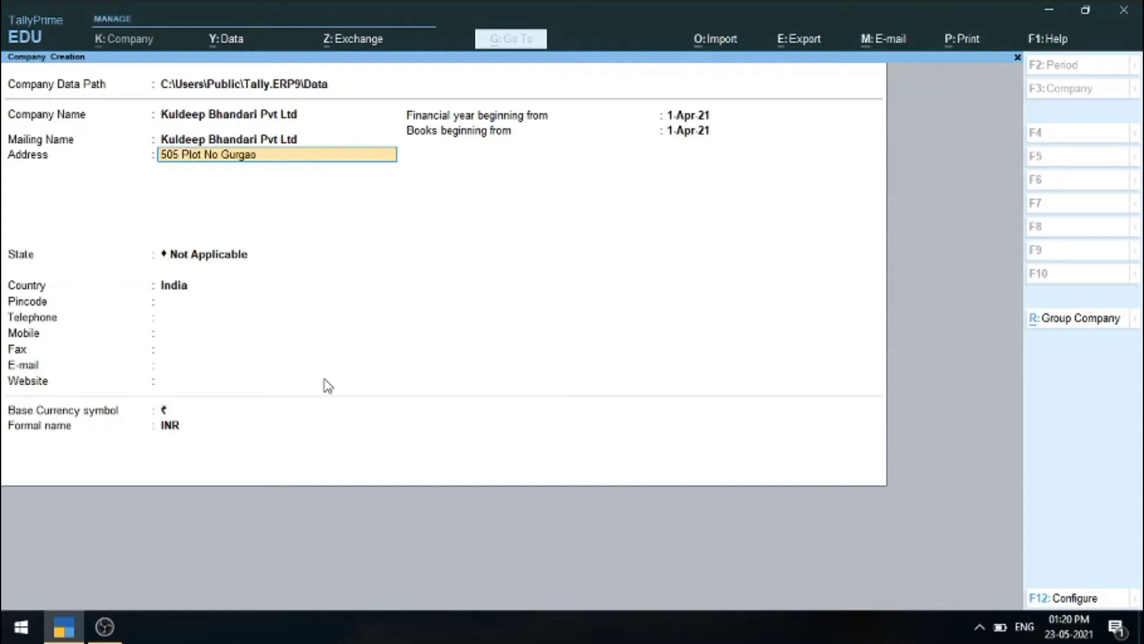
{"action": "type", "text": "n Haryana"}
{"action": "key", "text": "Return"}
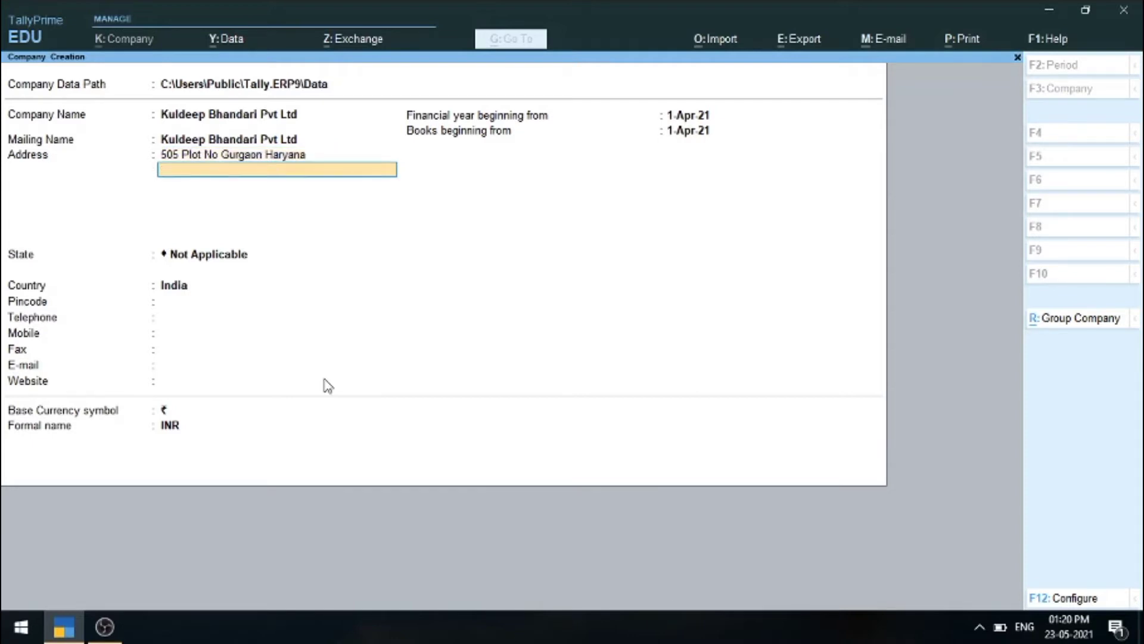
Set the company's state to Haryana, keep India as the country, and fill in the postal pincode
{"action": "key", "text": "Return"}
{"action": "type", "text": "har"}
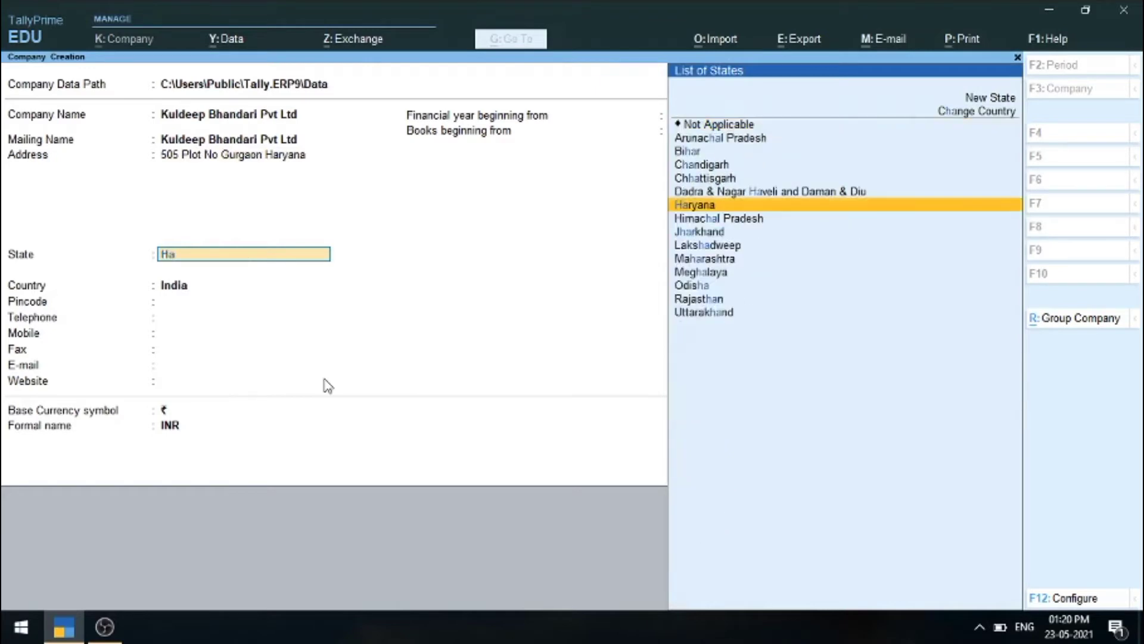
{"action": "key", "text": "Return"}
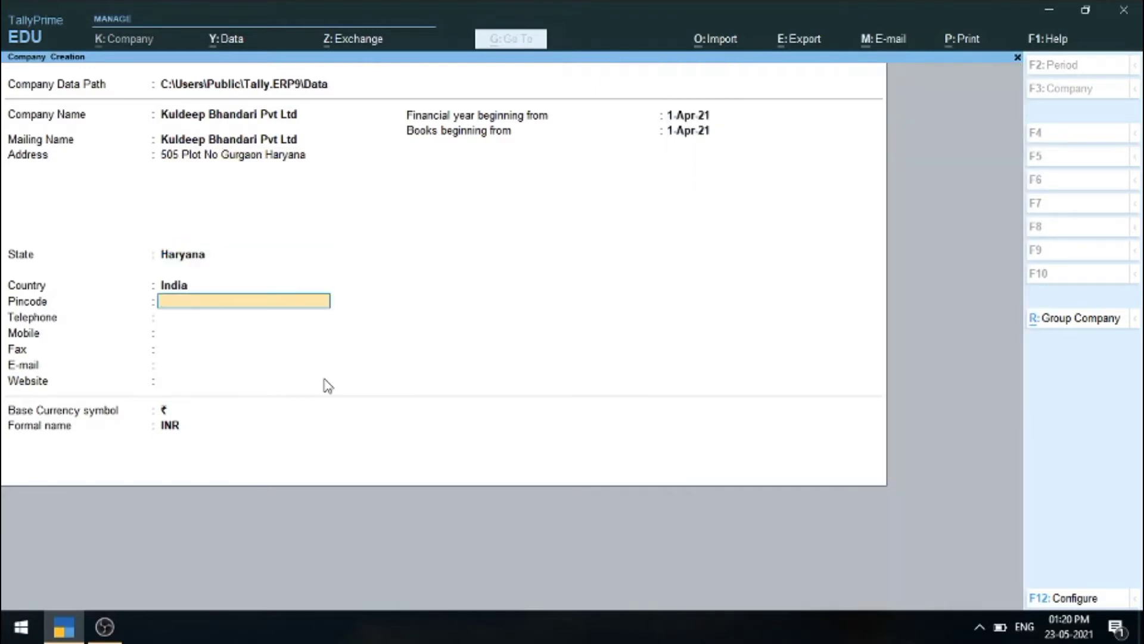
{"action": "key", "text": "Return"}
{"action": "key", "text": "BackSpace"}
{"action": "key", "text": "Return"}
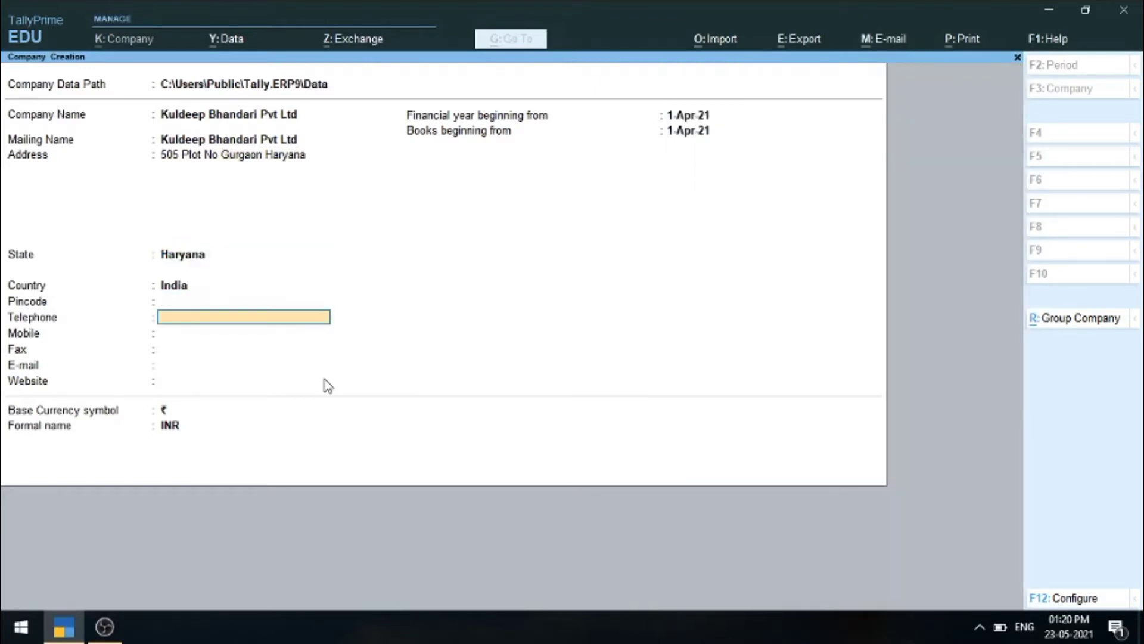
{"action": "key", "text": "BackSpace"}
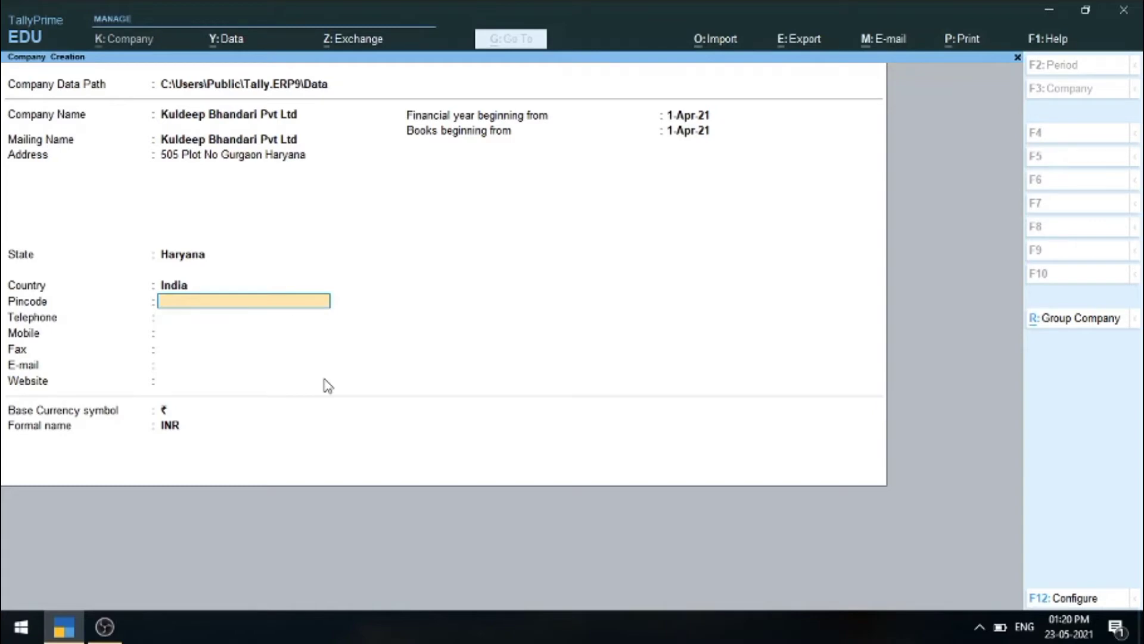
{"action": "type", "text": "122001"}
{"action": "key", "text": "Return"}
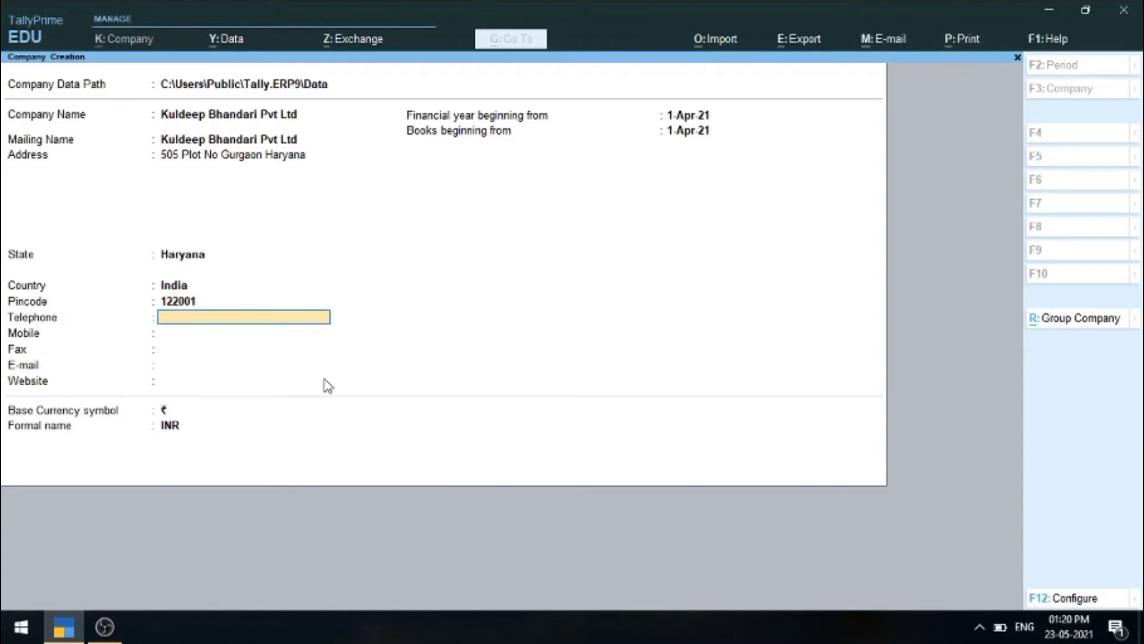
Leave the company's contact fields blank, keep 1-Apr-21 as financial year and books start, and save the company
{"action": "key", "text": "Return"}
{"action": "key", "text": "Return"}
{"action": "key", "text": "Return"}
{"action": "key", "text": "Return"}
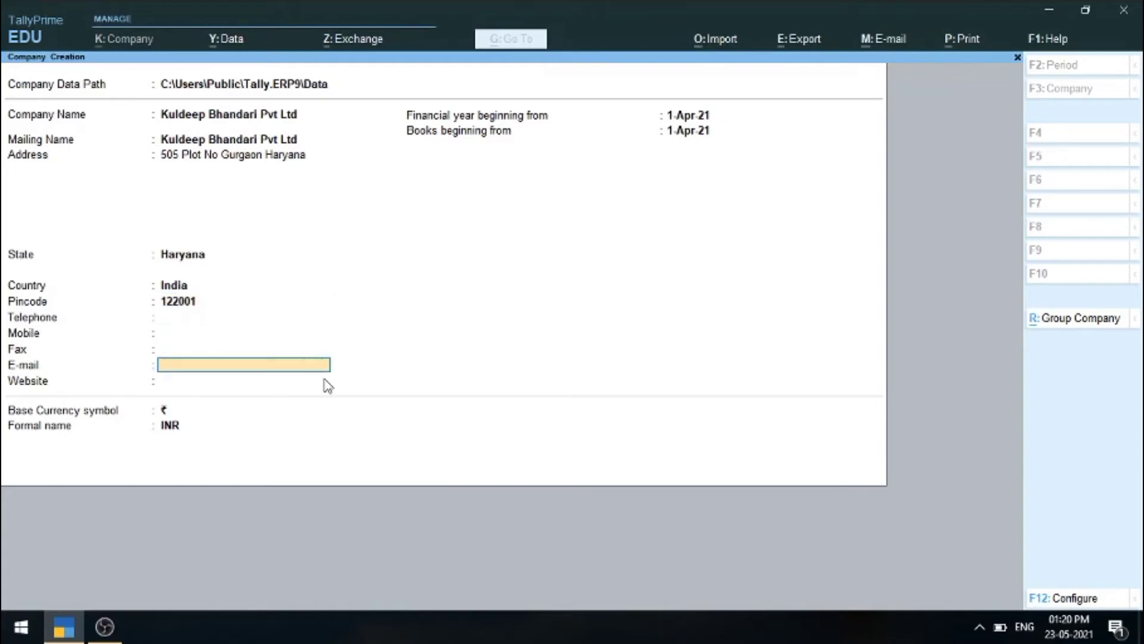
{"action": "key", "text": "Return"}
{"action": "key", "text": "Return"}
{"action": "key", "text": "Return"}
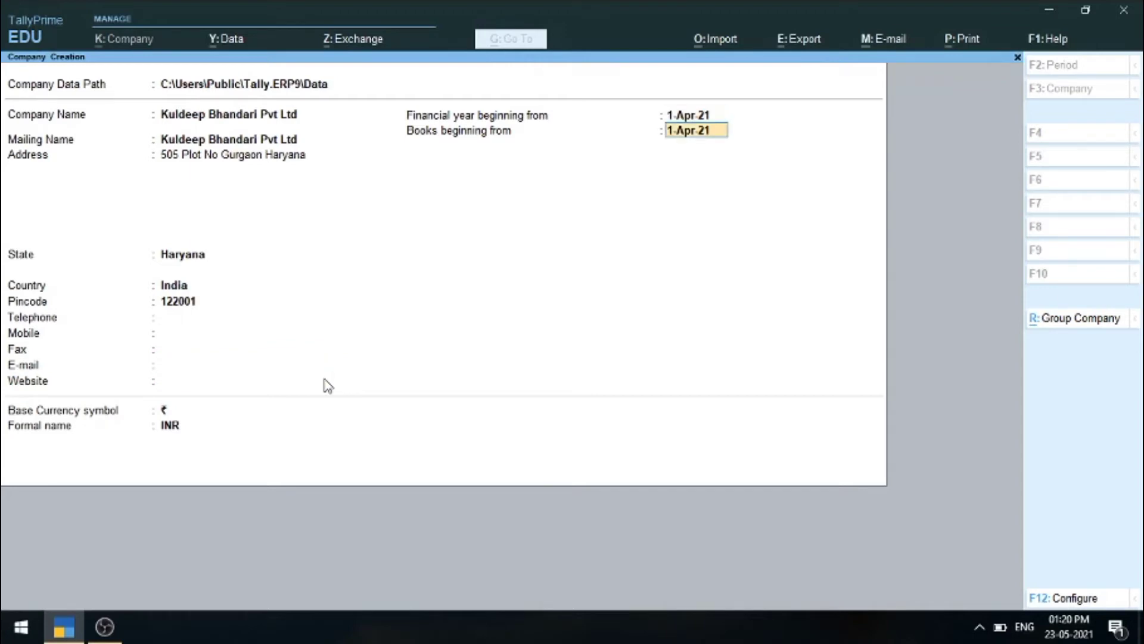
{"action": "key", "text": "Return"}
{"action": "key", "text": "Return"}
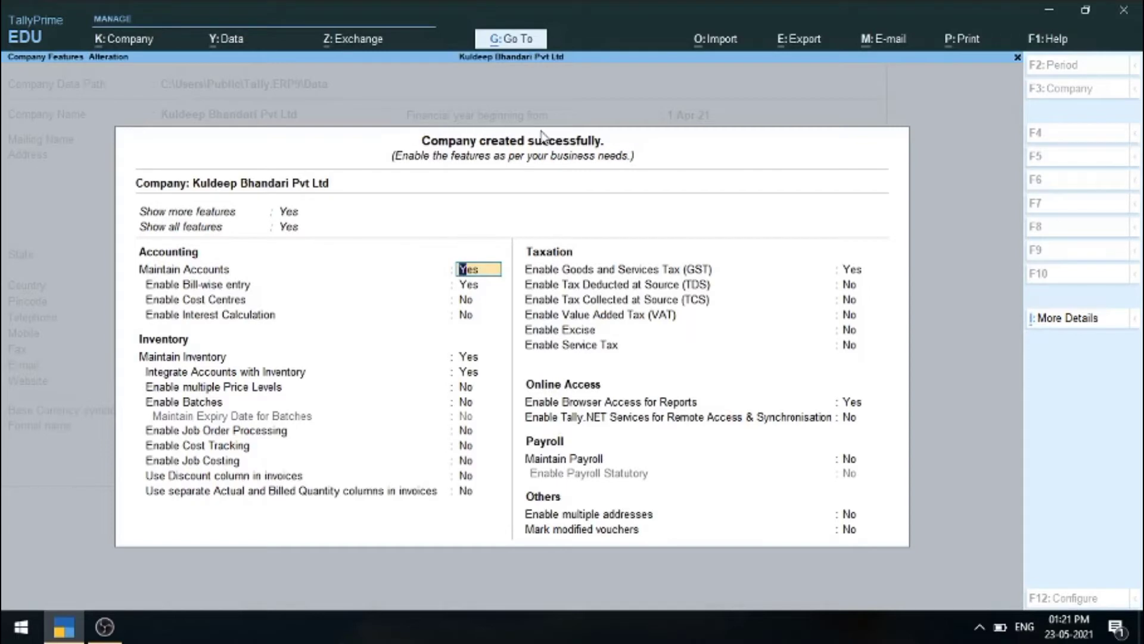
Keep the default accounting and inventory features, with accounts, bill-wise entry and integrated inventory enabled
{"action": "key", "text": "Return"}
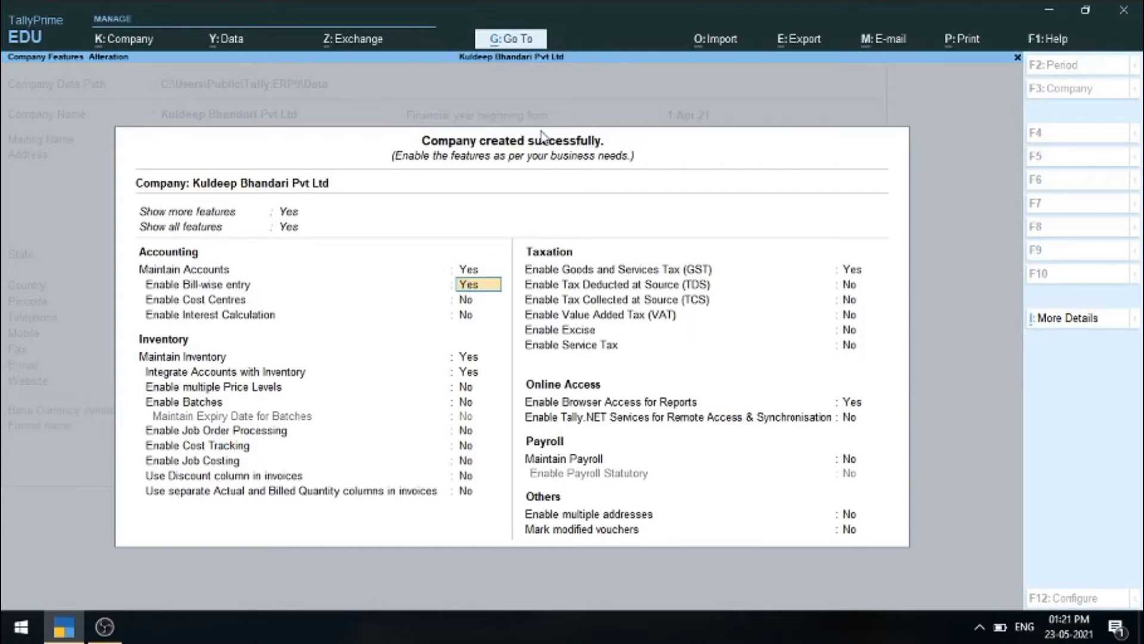
{"action": "key", "text": "Return"}
{"action": "key", "text": "Return"}
{"action": "key", "text": "Return"}
{"action": "key", "text": "Return"}
{"action": "key", "text": "Return"}
{"action": "key", "text": "Return"}
{"action": "key", "text": "Return"}
{"action": "key", "text": "Return"}
{"action": "key", "text": "Return"}
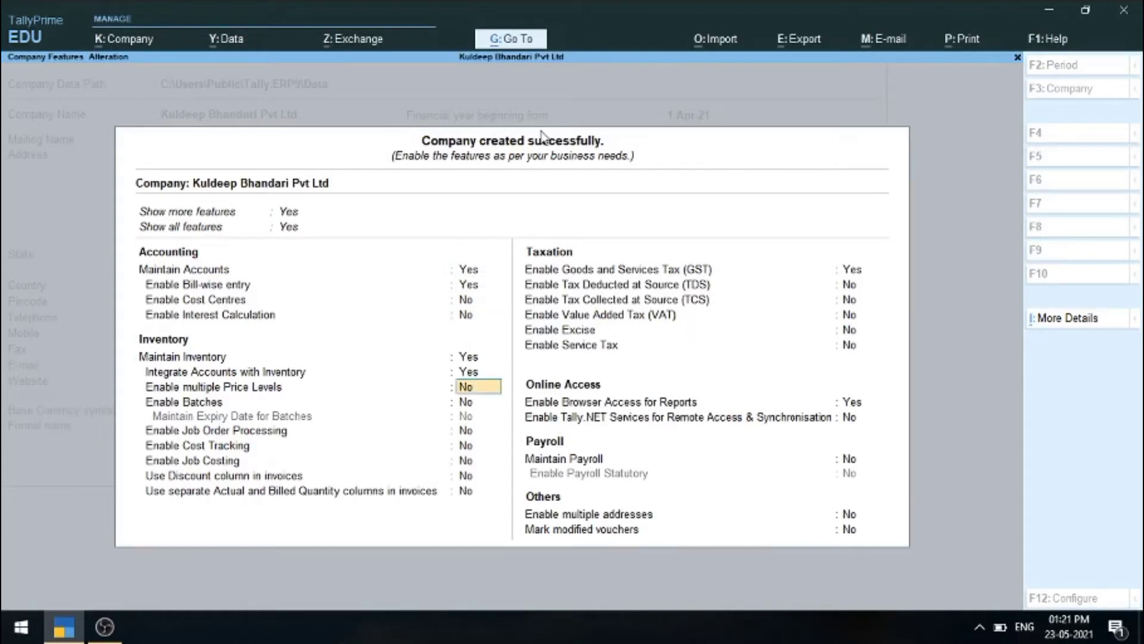
{"action": "key", "text": "Return"}
{"action": "key", "text": "Return"}
{"action": "key", "text": "Return"}
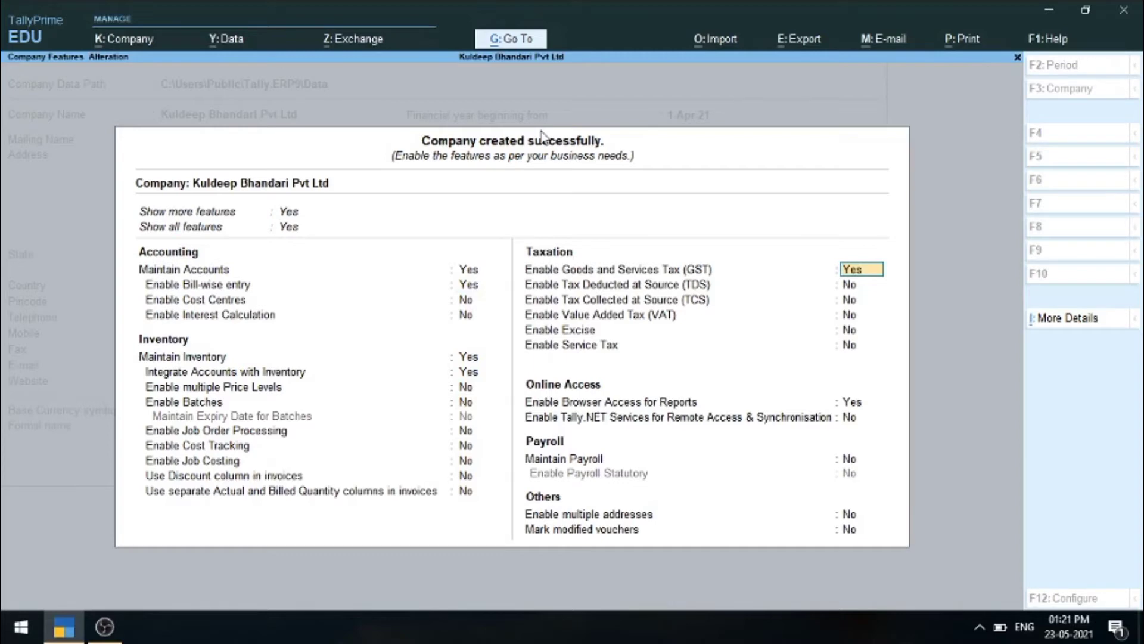
Keep GST enabled with Regular registration in Haryana from 1-Apr-21, enter the company's GSTIN/UIN, and keep GSTR1 monthly
{"action": "key", "text": "Return"}
{"action": "key", "text": "Return"}
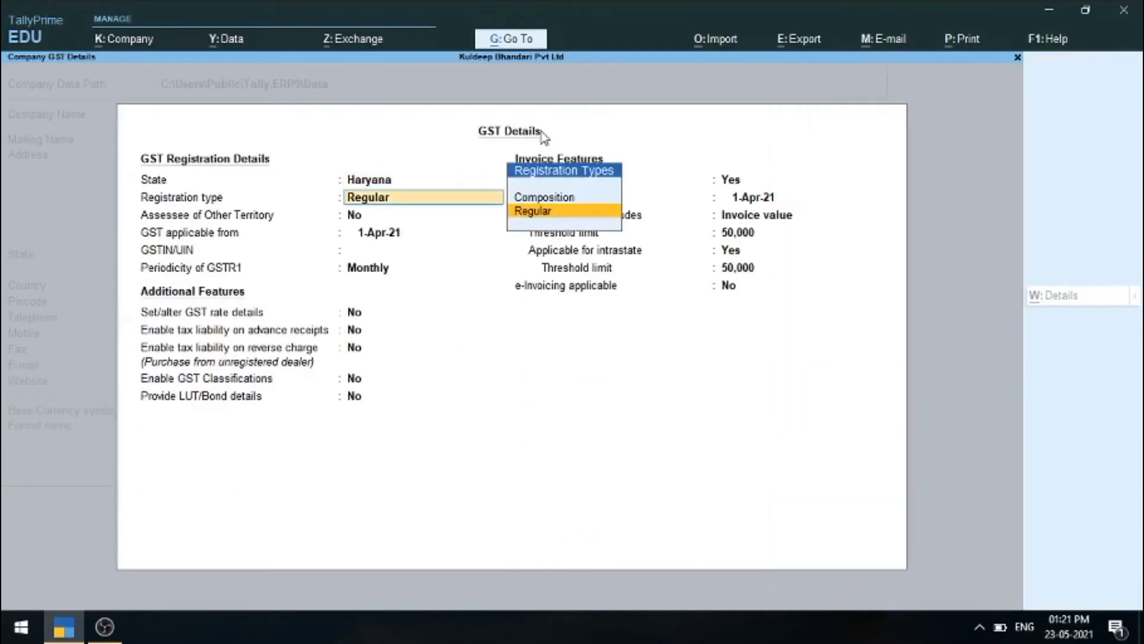
{"action": "key", "text": "Return"}
{"action": "key", "text": "Return"}
{"action": "key", "text": "Return"}
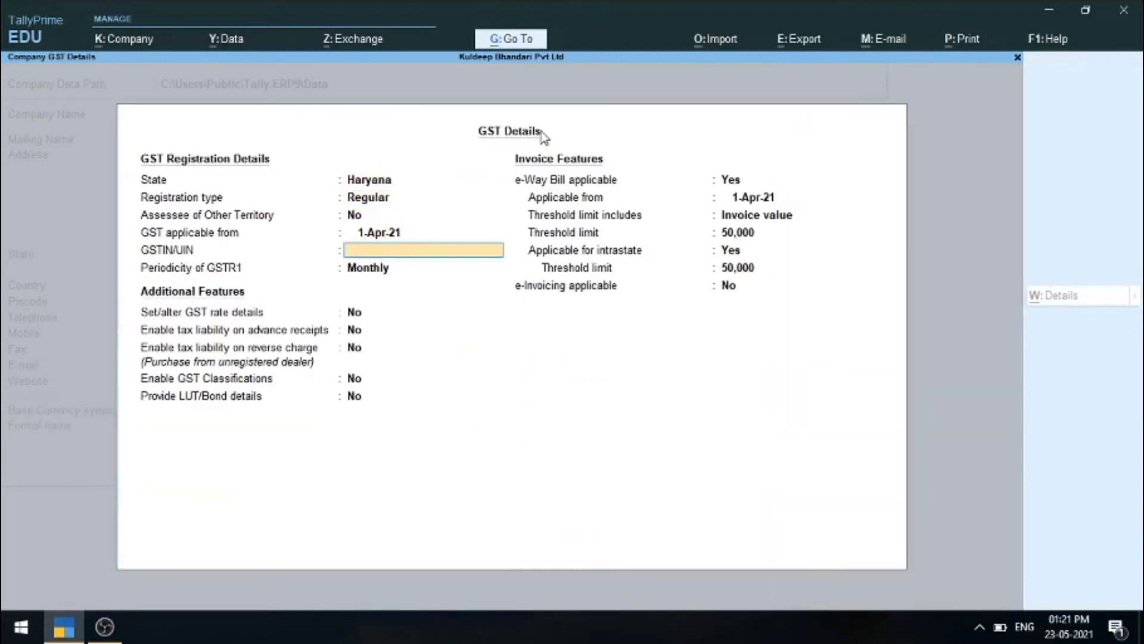
{"action": "type", "text": "06ASGDS1546WWF"}
{"action": "key", "text": "Return"}
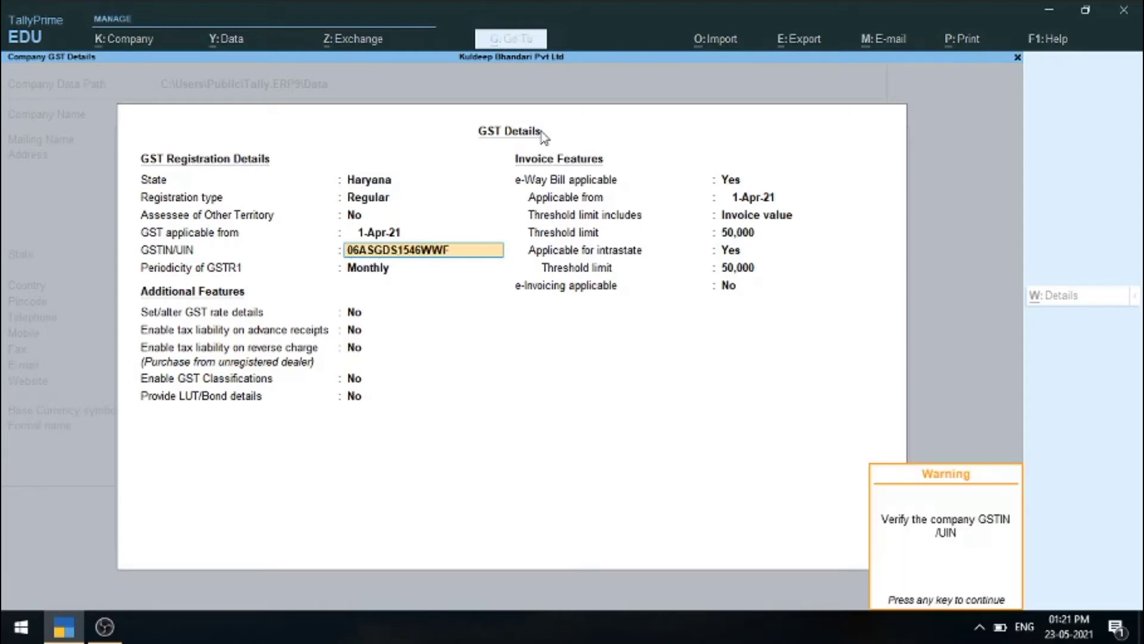
{"action": "key", "text": "Return"}
{"action": "key", "text": "Return"}
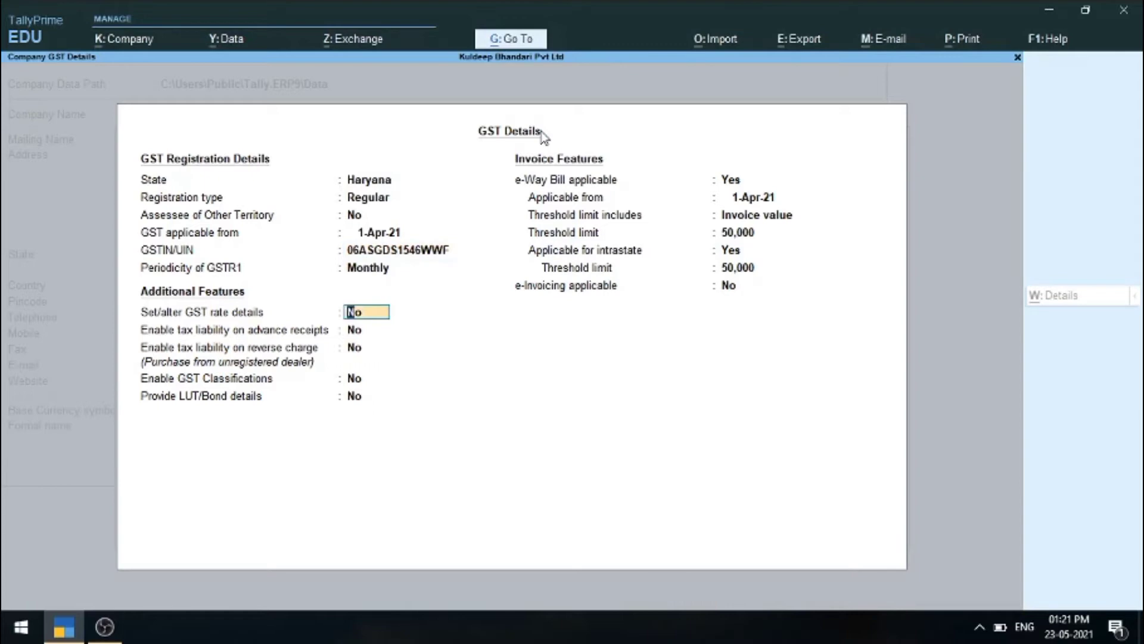
Keep additional GST features off and e-Way Bill applicable from 1-Apr-21 with a 50,000 threshold, and save the GST details
{"action": "key", "text": "Return"}
{"action": "key", "text": "Return"}
{"action": "key", "text": "Return"}
{"action": "key", "text": "Return"}
{"action": "key", "text": "Return"}
{"action": "key", "text": "Return"}
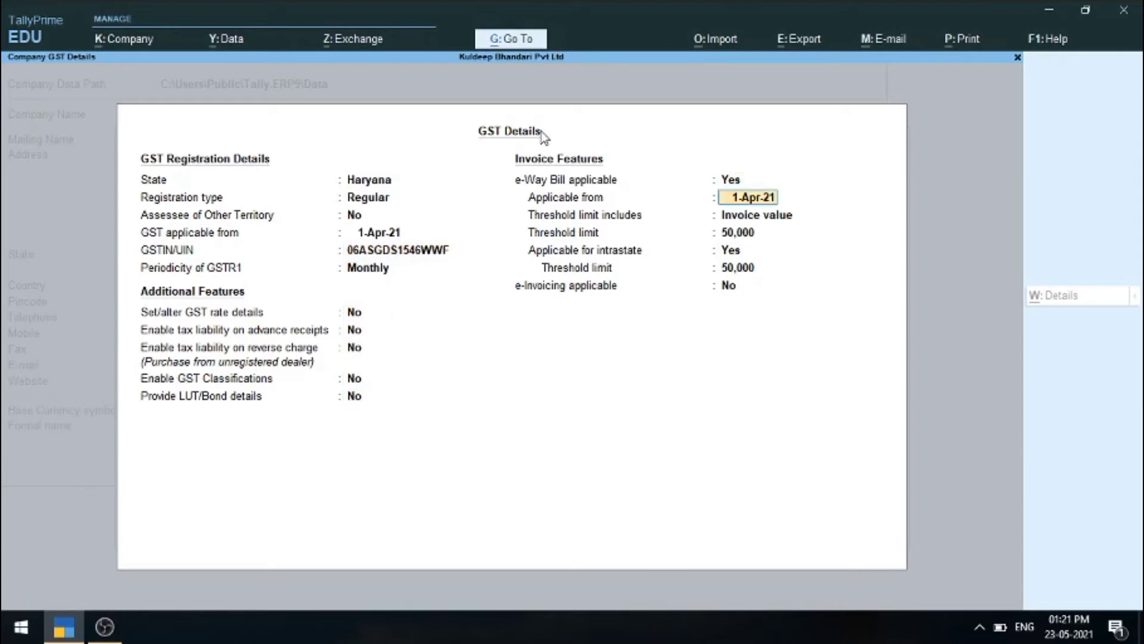
{"action": "key", "text": "Return"}
{"action": "key", "text": "Return"}
{"action": "key", "text": "Return"}
{"action": "key", "text": "Return"}
{"action": "key", "text": "Return"}
{"action": "key", "text": "Return"}
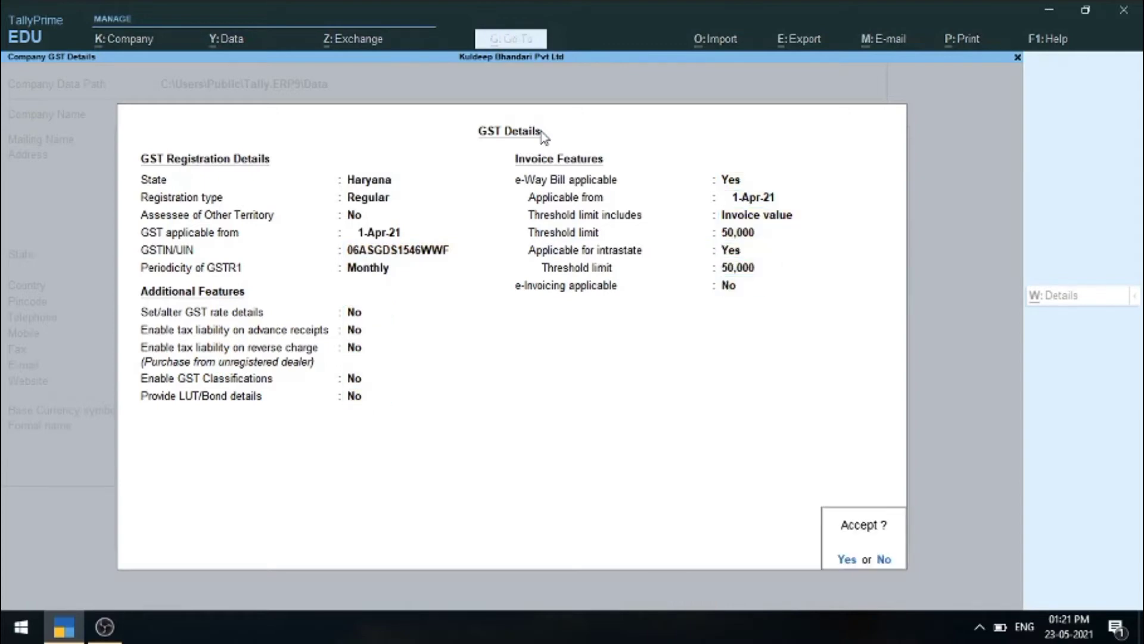
{"action": "key", "text": "Return"}
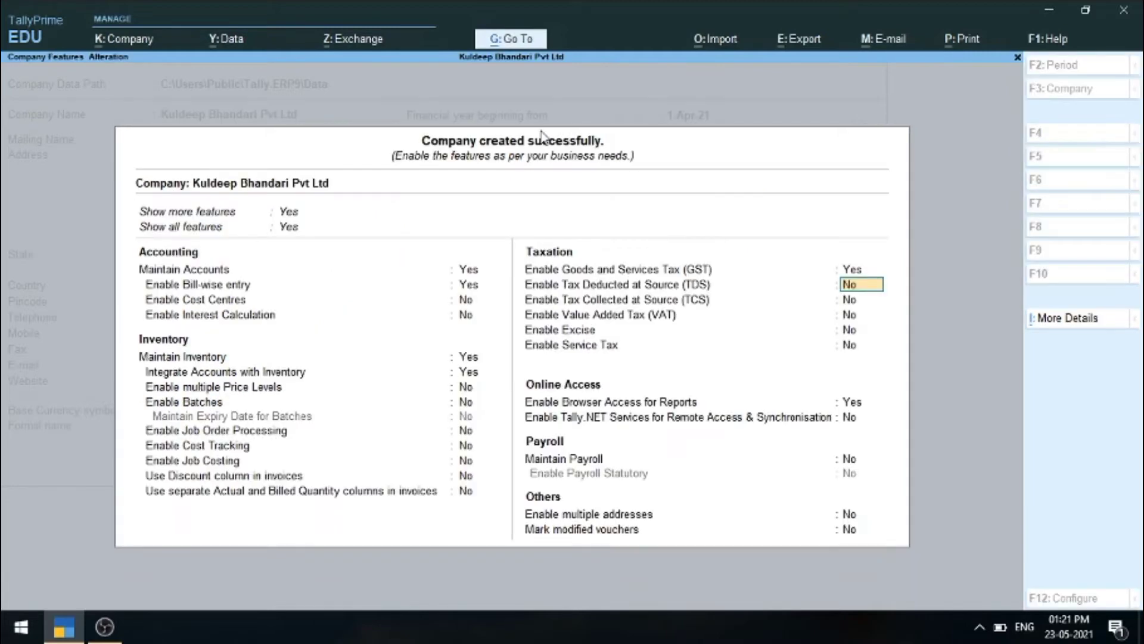
Keep the defaults for the remaining taxation, online access, payroll and other features, and save the company features
{"action": "key", "text": "Return"}
{"action": "key", "text": "Return"}
{"action": "key", "text": "Return"}
{"action": "key", "text": "Return"}
{"action": "key", "text": "Return"}
{"action": "key", "text": "Return"}
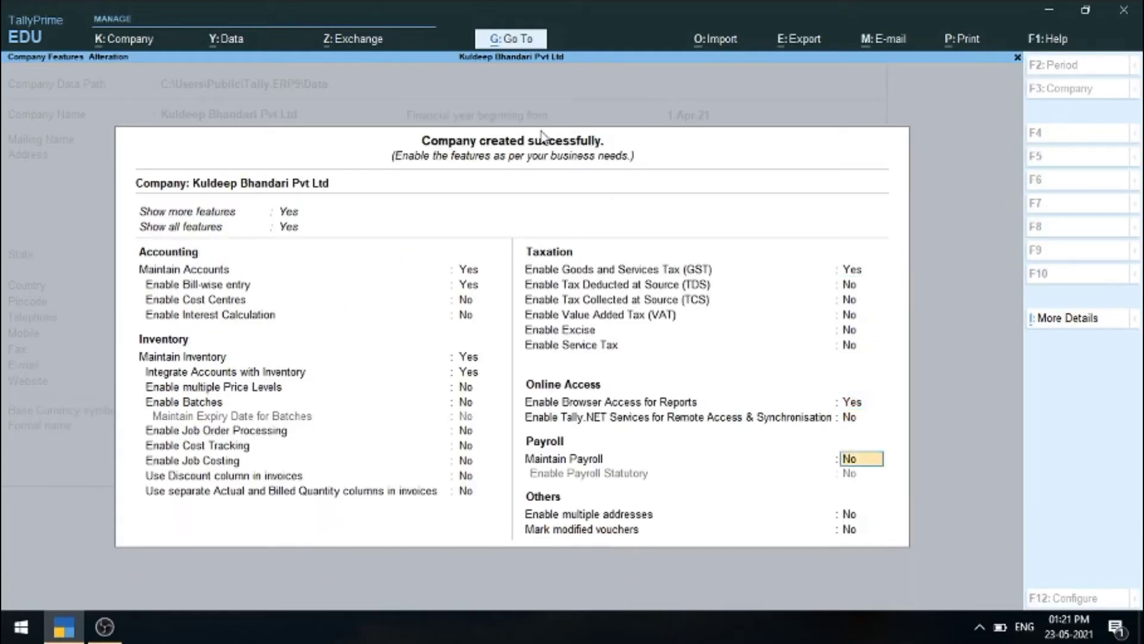
{"action": "key", "text": "Return"}
{"action": "key", "text": "Return"}
{"action": "key", "text": "Return"}
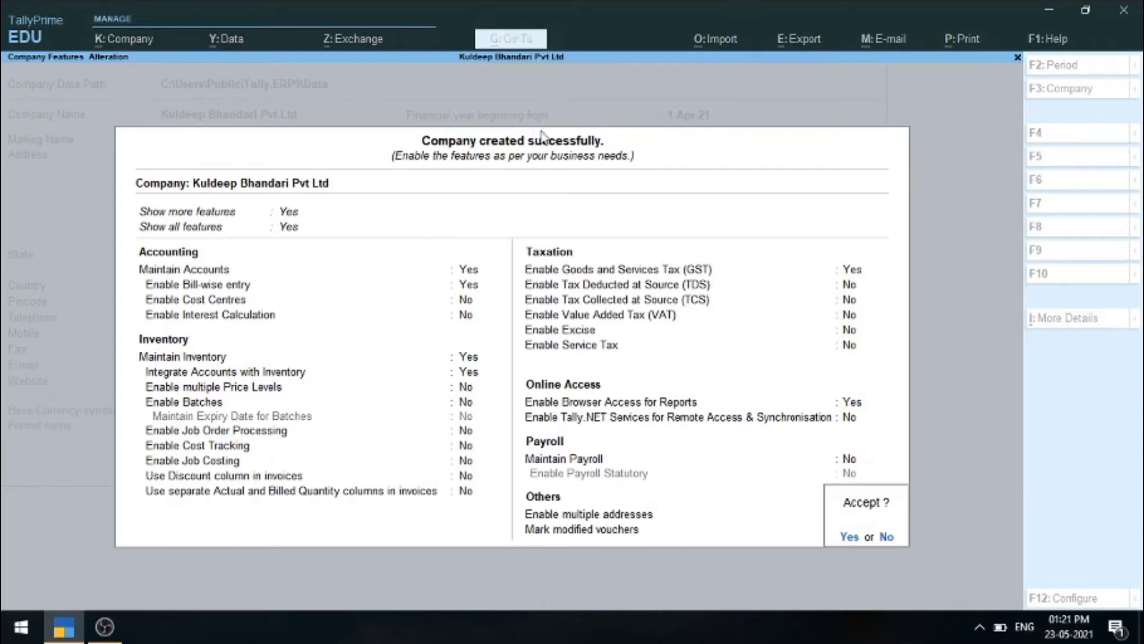
{"action": "key", "text": "Return"}
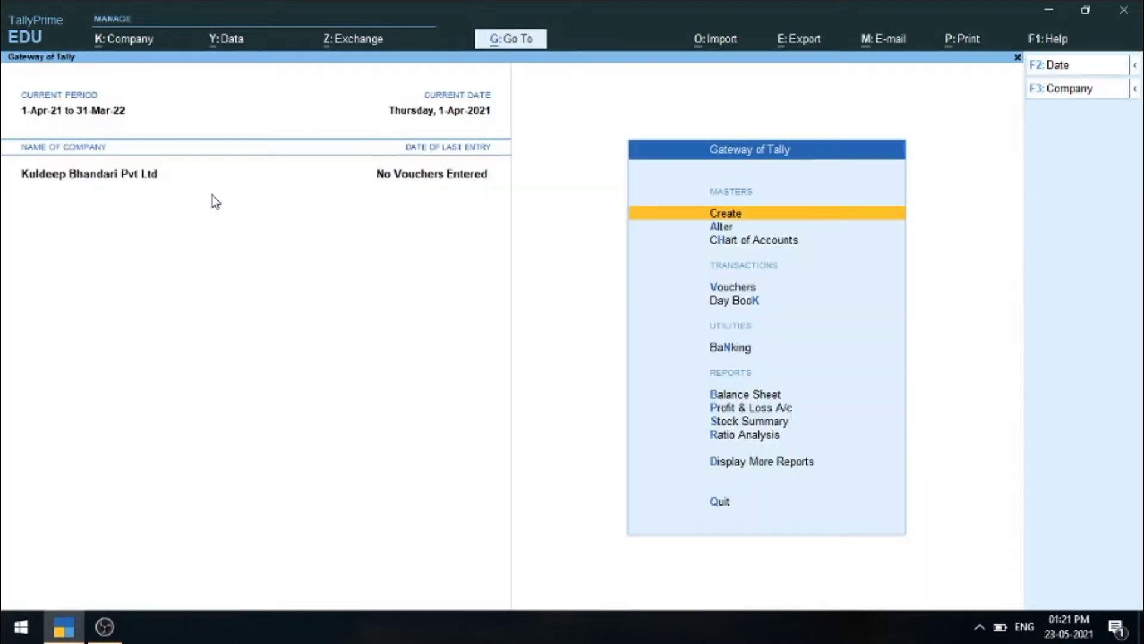
Open voucher entry and switch to a new Sales voucher
{"action": "key", "text": "Down"}
{"action": "key", "text": "Down"}
{"action": "key", "text": "Down"}
{"action": "key", "text": "Down"}
{"action": "key", "text": "Up"}
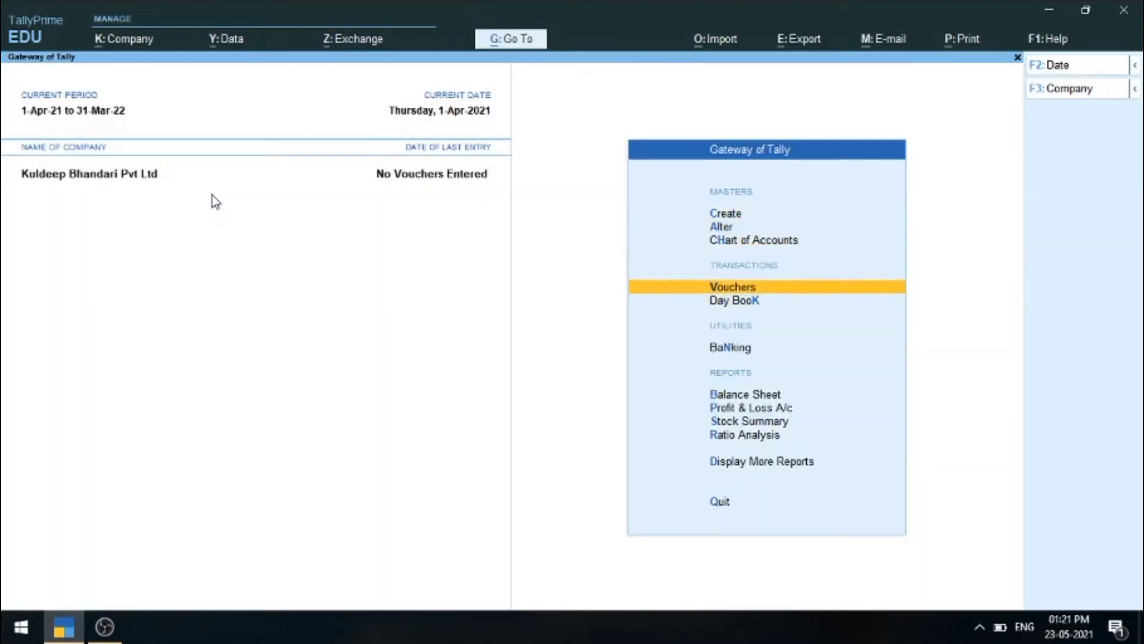
{"action": "key", "text": "Return"}
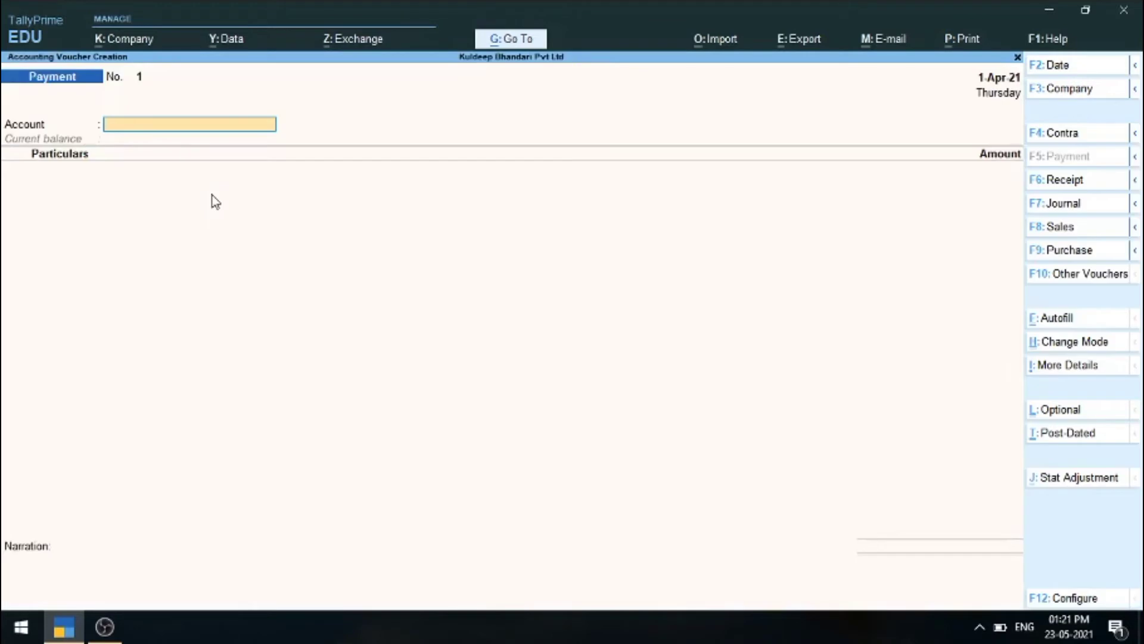
{"action": "left_click", "coordinate": [1049, 232]}
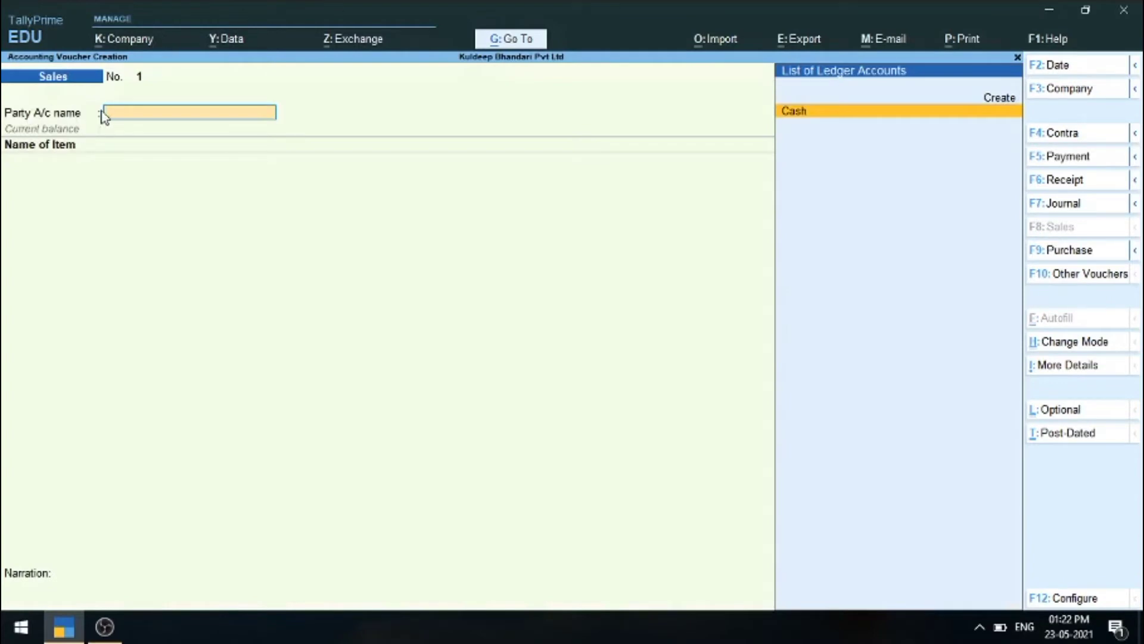
Start a new party ledger named Ram Traders from the sales voucher and group it under Sundry Debtors
{"action": "key", "text": "alt+c"}
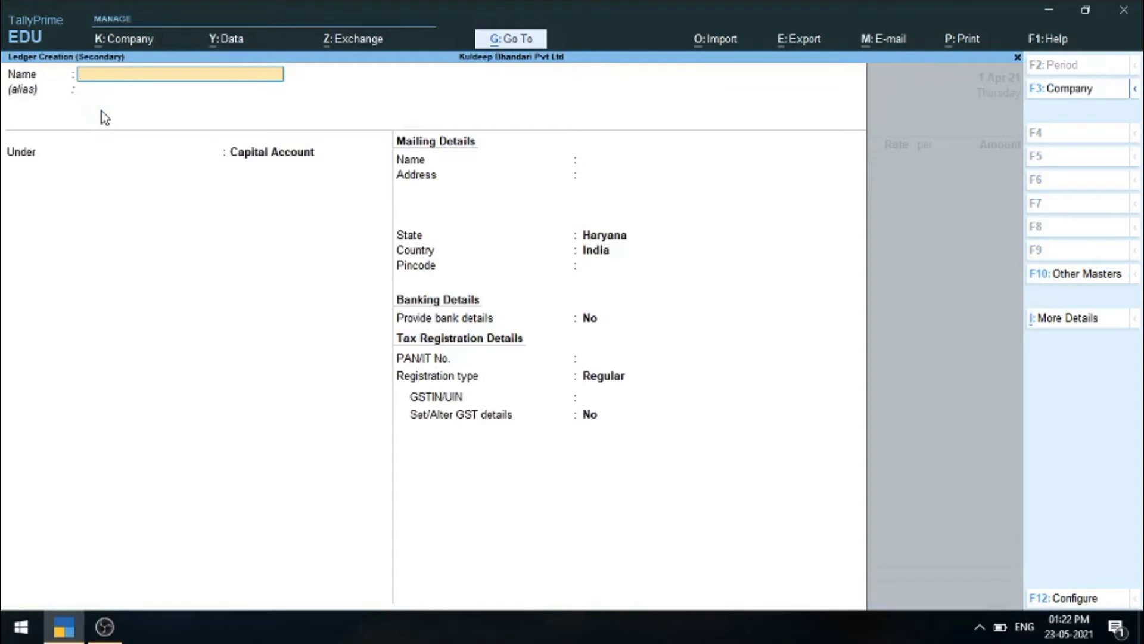
{"action": "type", "text": "Ram Traders"}
{"action": "key", "text": "Return"}
{"action": "key", "text": "Return"}
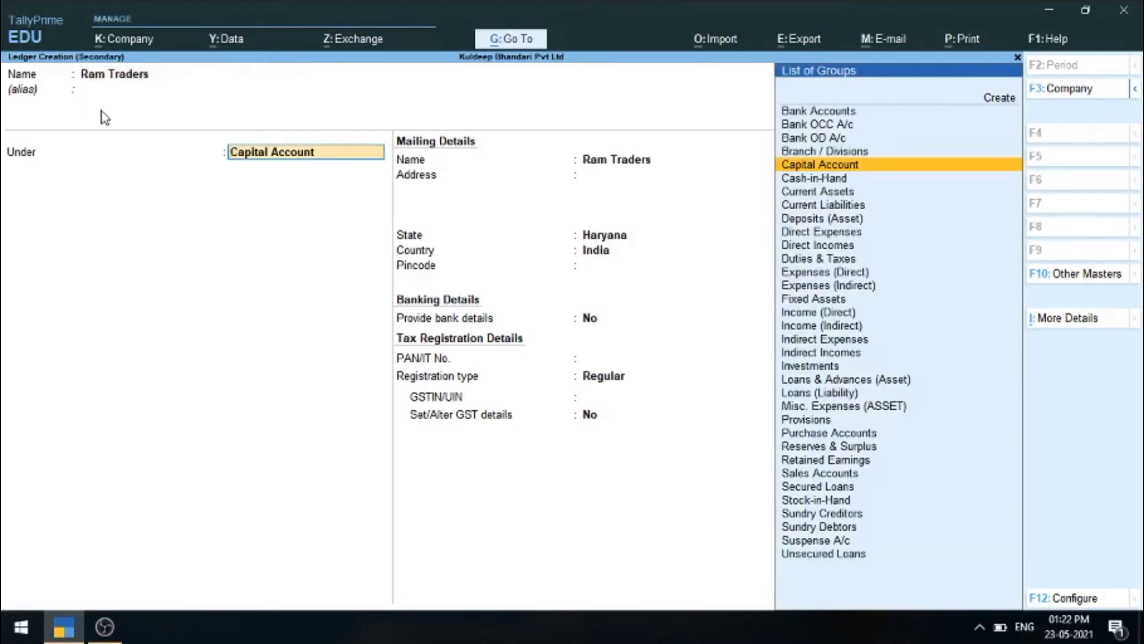
{"action": "type", "text": "Suna"}
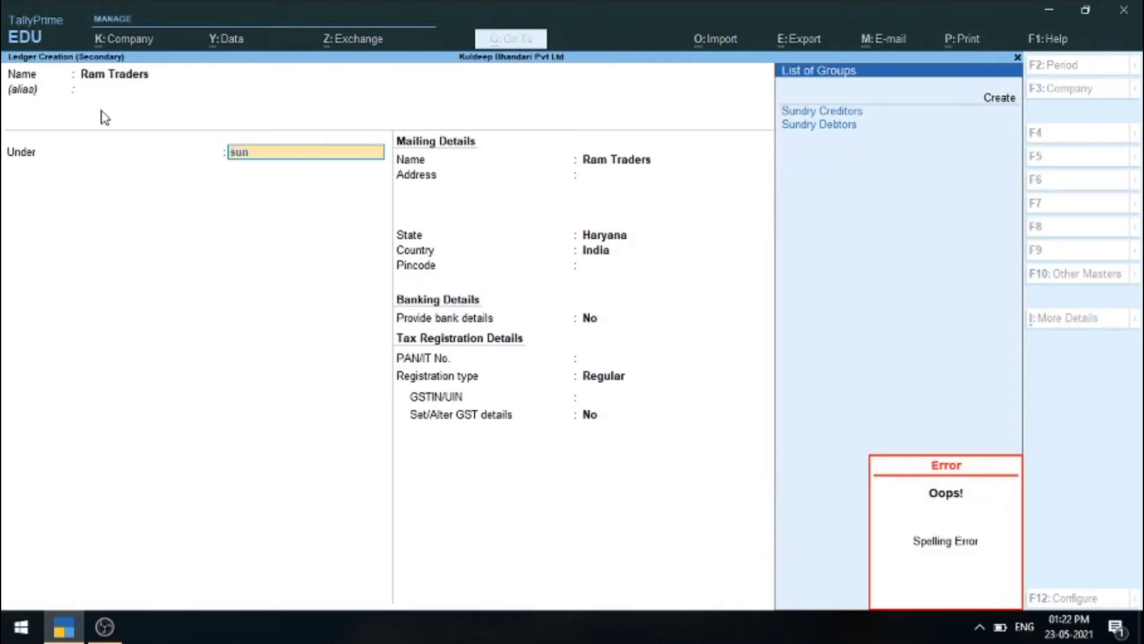
{"action": "key", "text": "Down"}
{"action": "key", "text": "Return"}
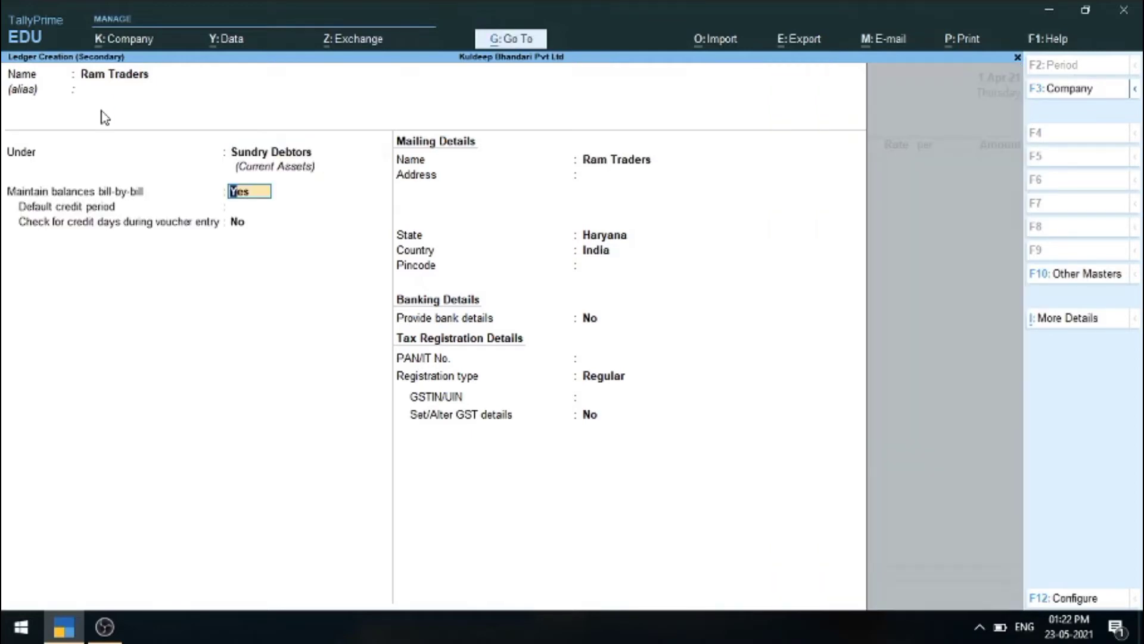
Keep bill-by-bill balances on and the mailing name for Ram Traders, and enter the postal address and pincode with Haryana as the state
{"action": "key", "text": "Return"}
{"action": "key", "text": "Return"}
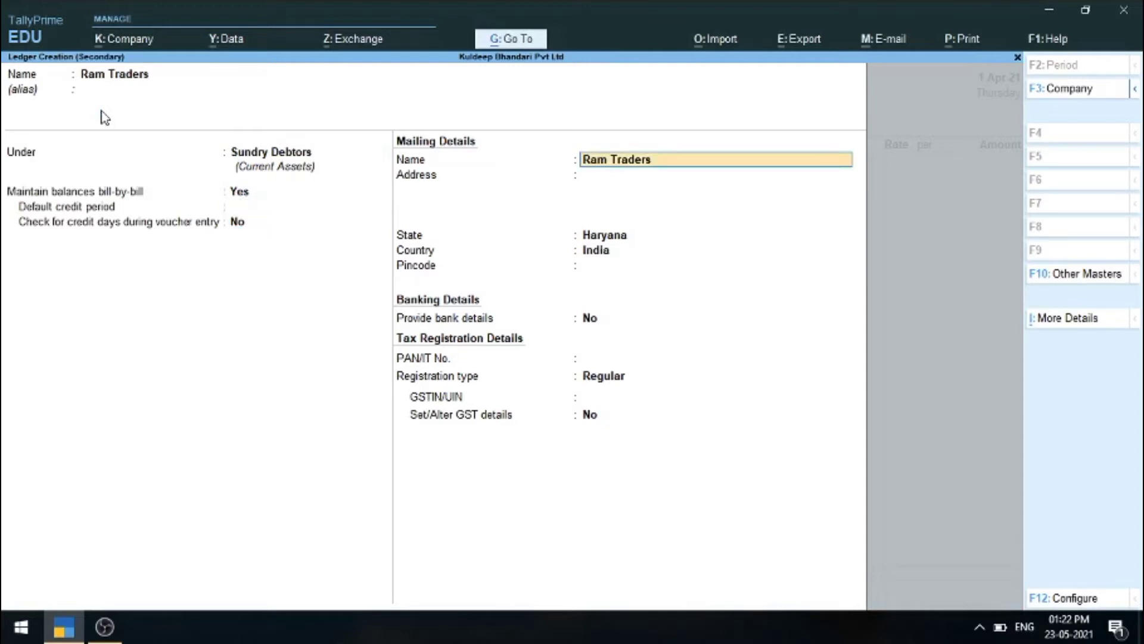
{"action": "key", "text": "Return"}
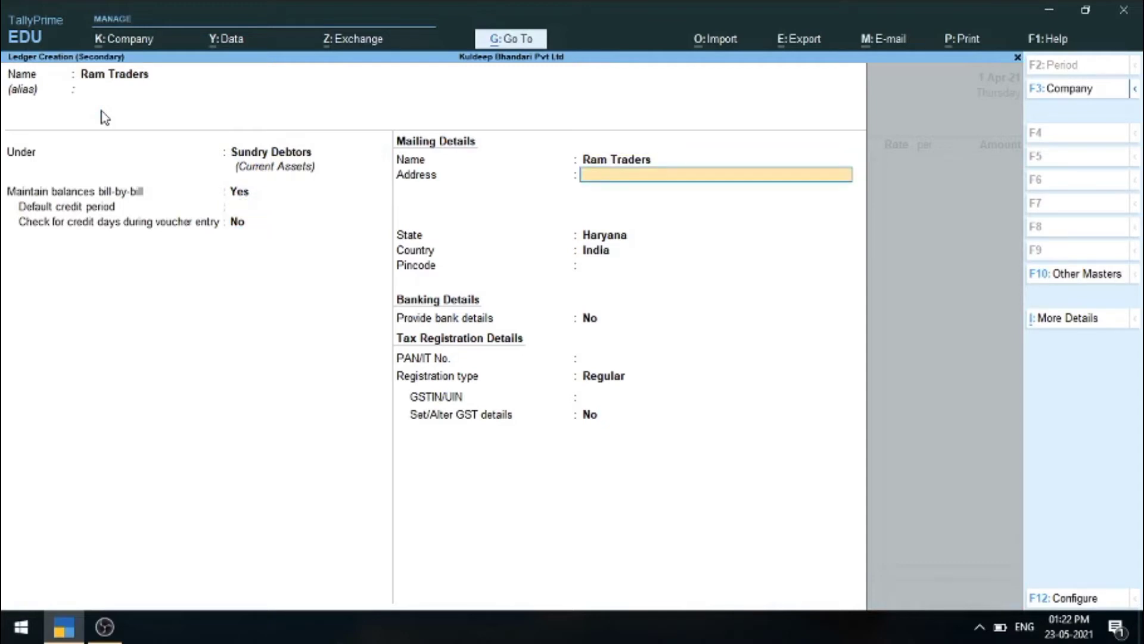
{"action": "type", "text": "549j Haryaa"}
{"action": "key", "text": "BackSpace"}
{"action": "type", "text": "na Sector"}
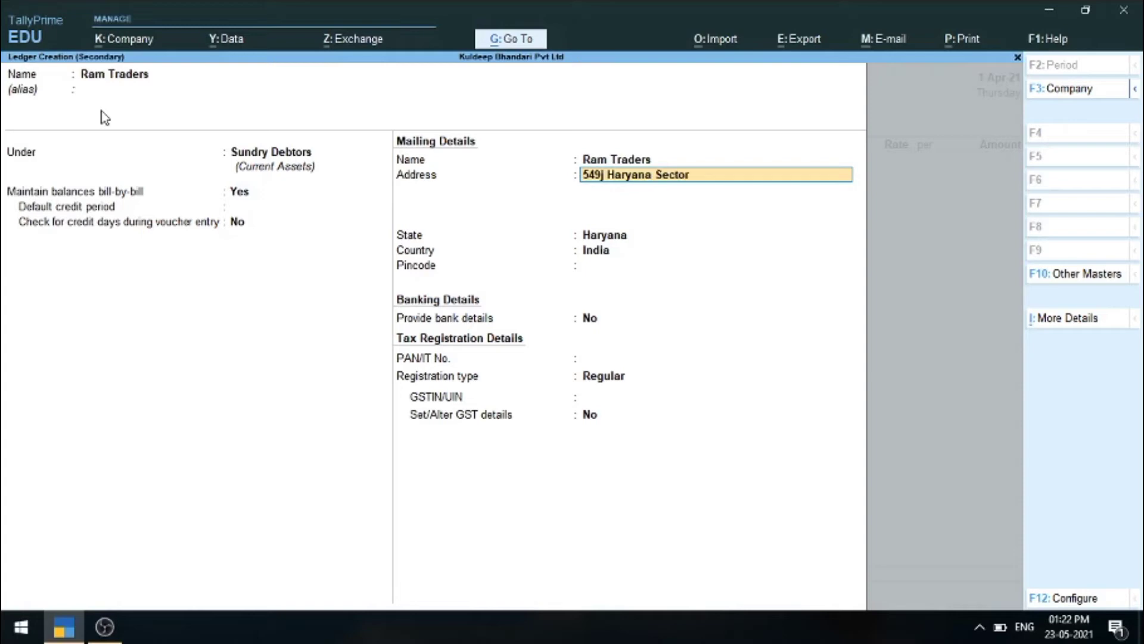
{"action": "type", "text": " 7"}
{"action": "key", "text": "Return"}
{"action": "key", "text": "Return"}
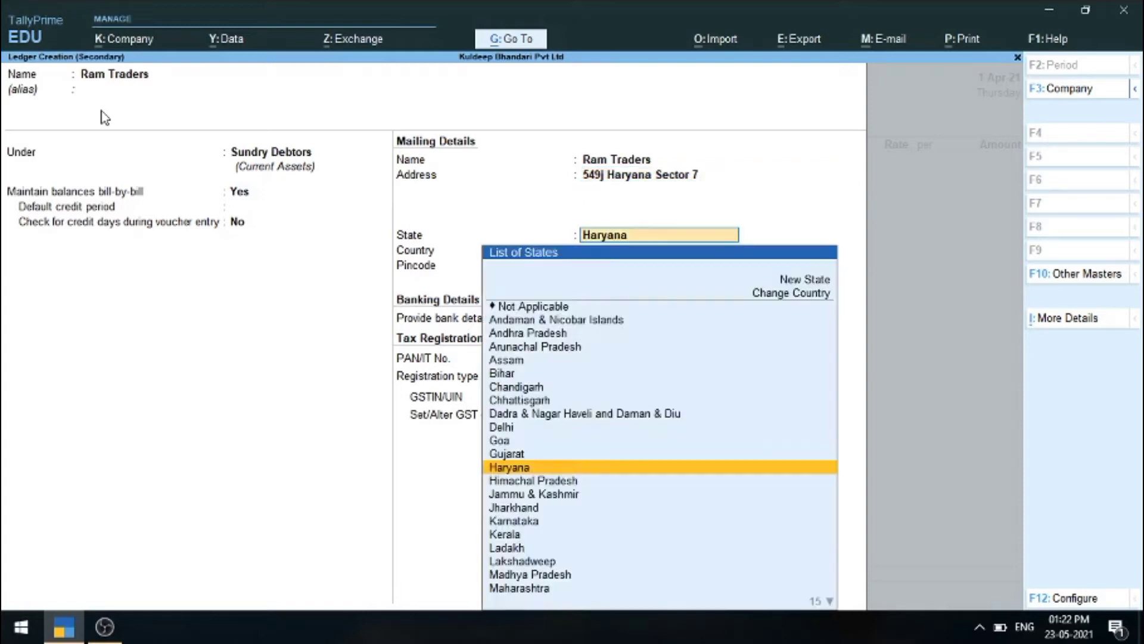
{"action": "key", "text": "Return"}
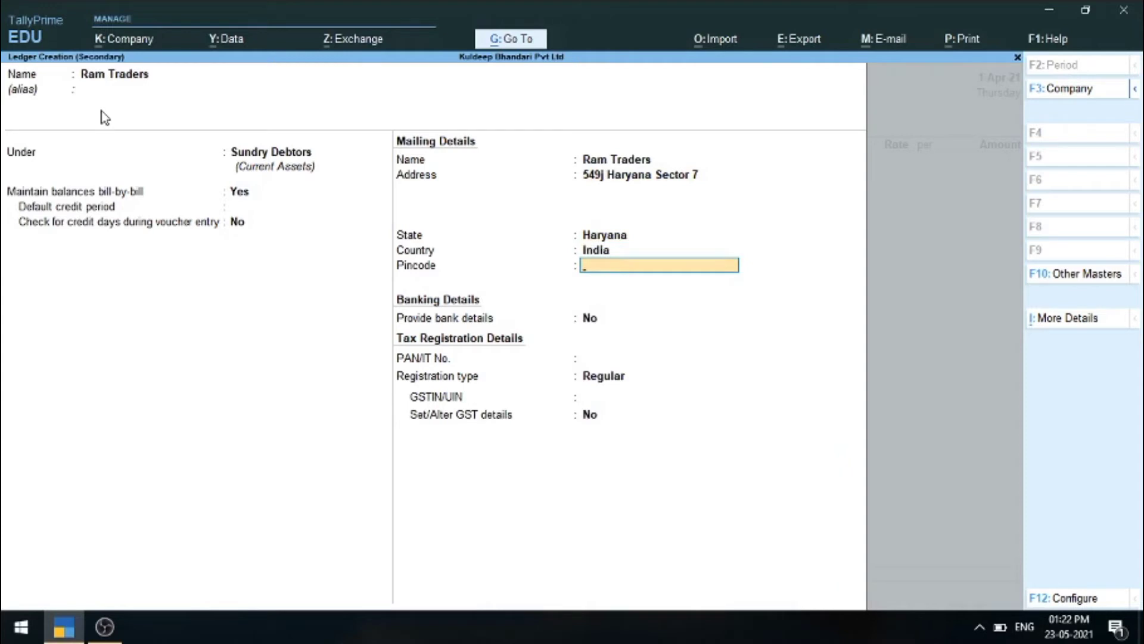
{"action": "type", "text": "122000"}
{"action": "key", "text": "Return"}
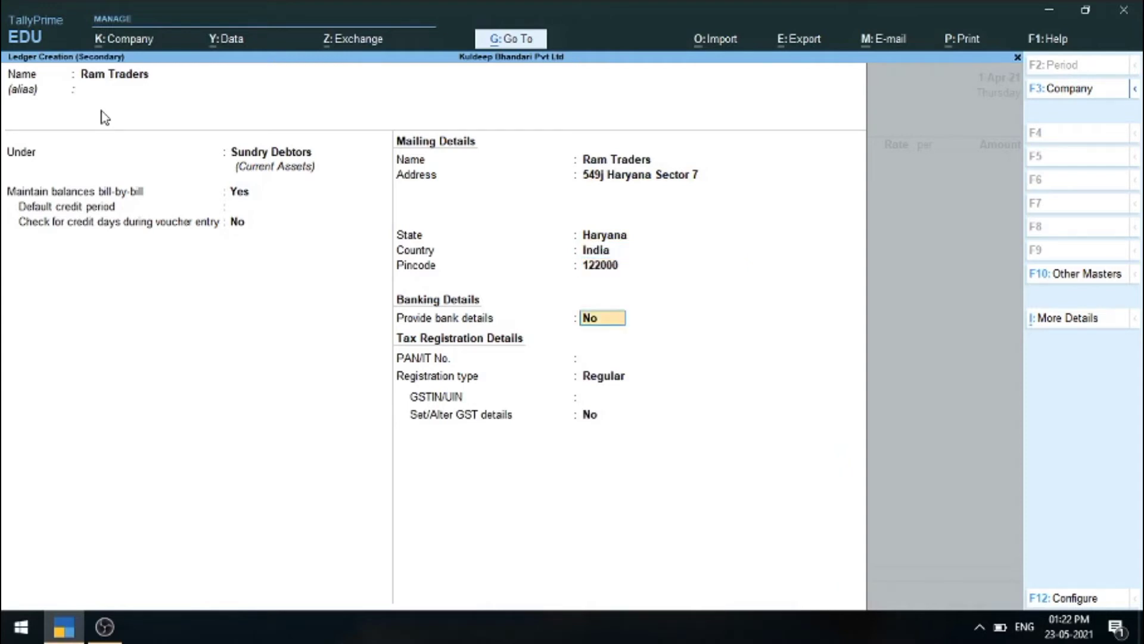
Leave bank details and PAN out, keep the Regular registration type, enter the party's GSTIN/UIN and save the ledger without further GST details
{"action": "key", "text": "Return"}
{"action": "key", "text": "Return"}
{"action": "key", "text": "Return"}
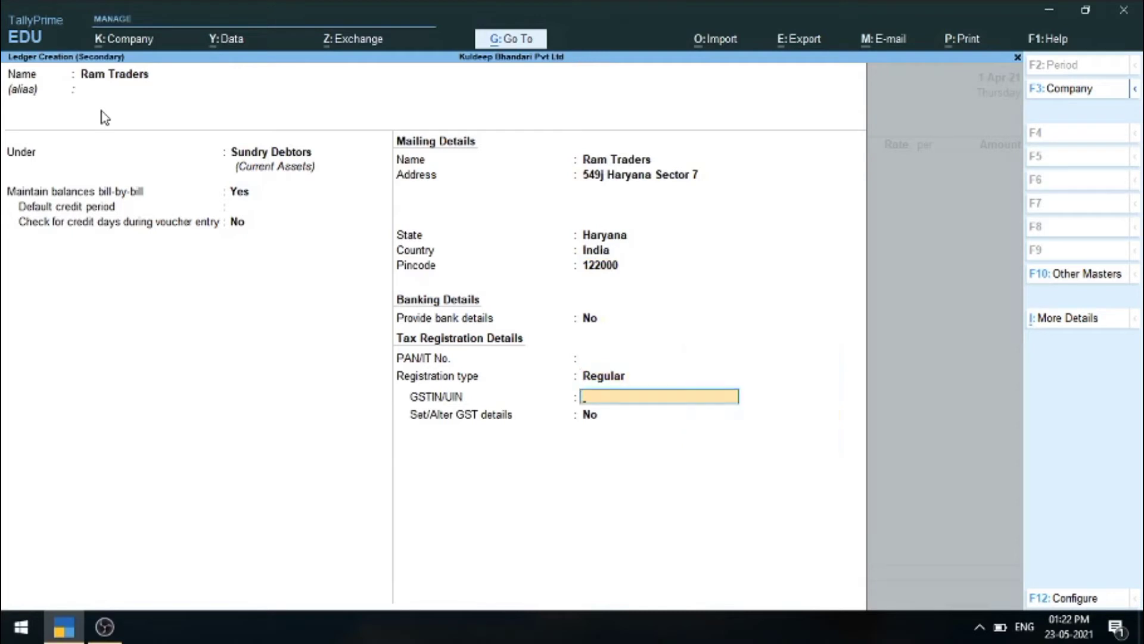
{"action": "type", "text": "06ASDFD1654JD"}
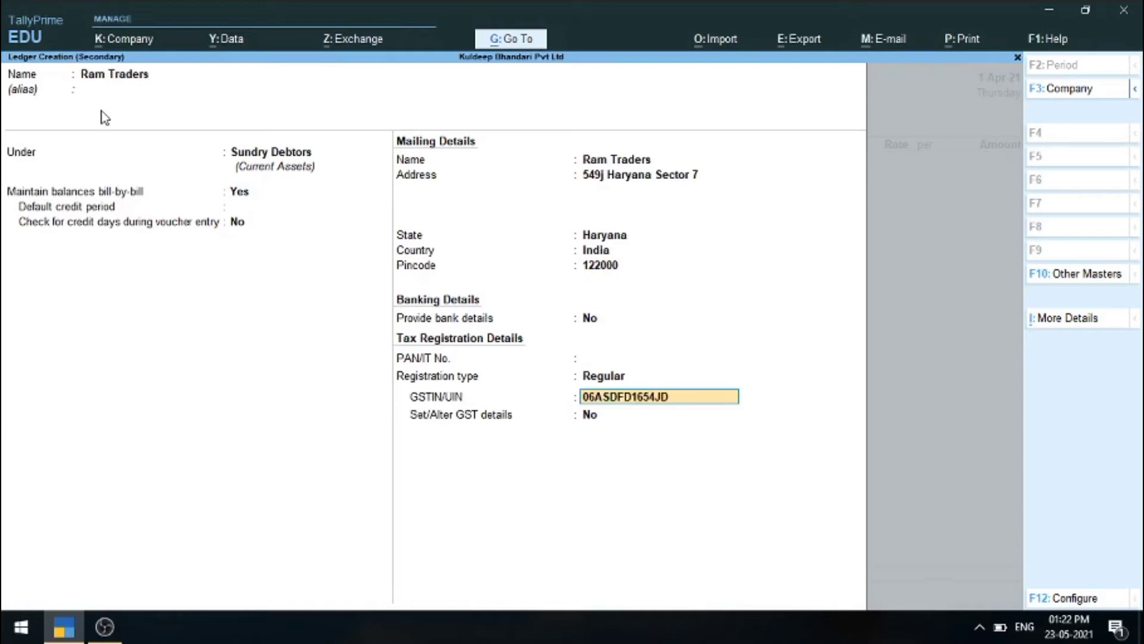
{"action": "type", "text": "FG"}
{"action": "key", "text": "Return"}
{"action": "key", "text": "Return"}
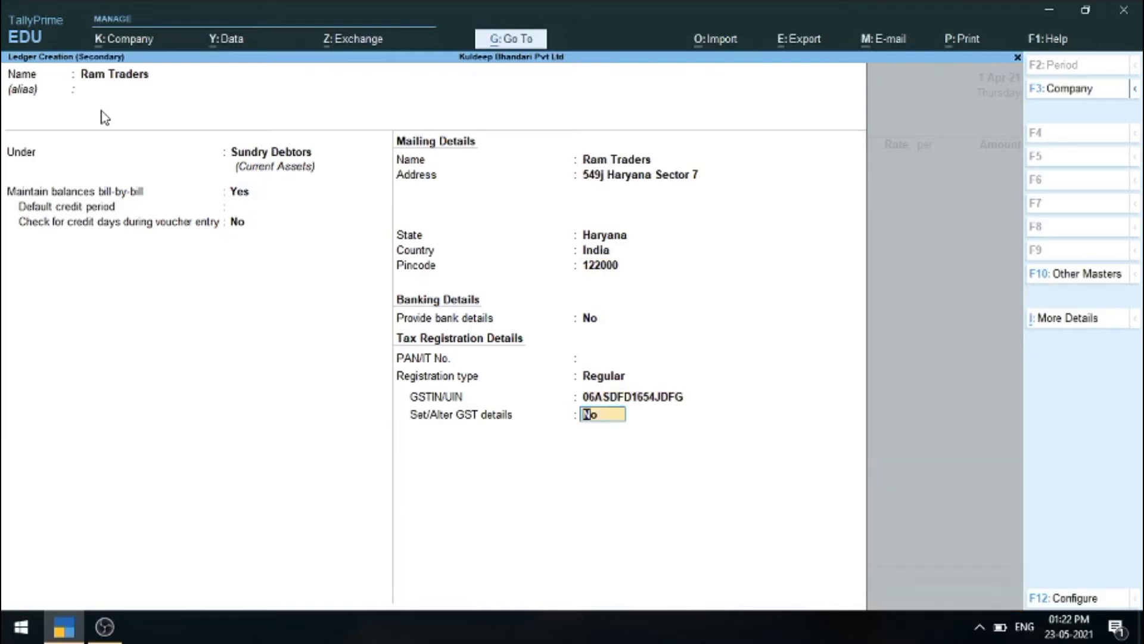
{"action": "key", "text": "Return"}
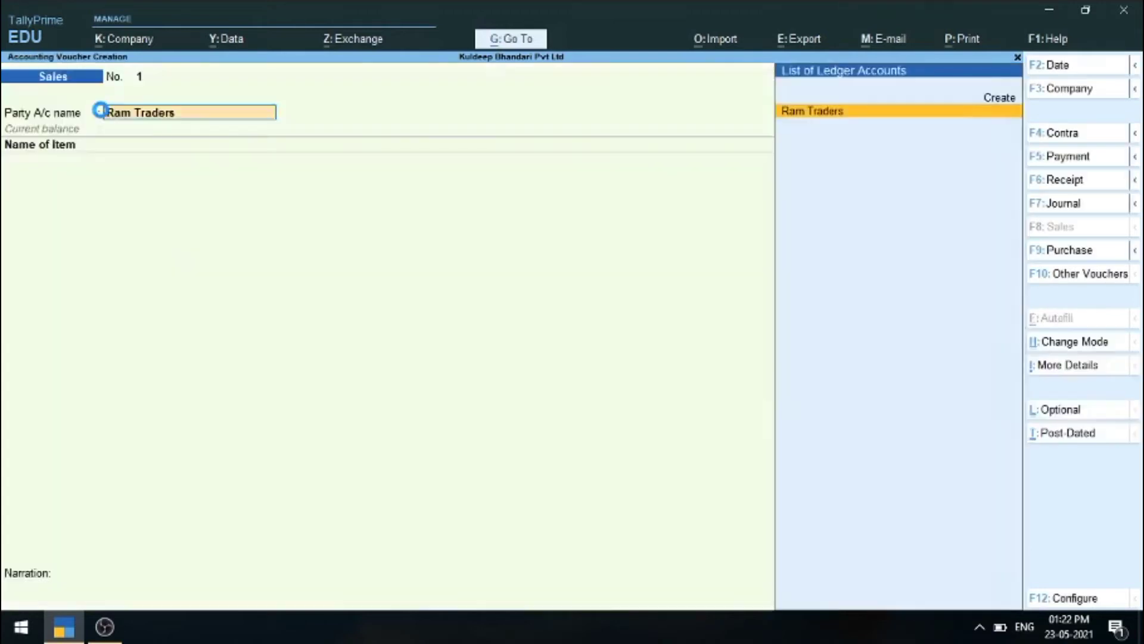
Select Ram Traders as the sales voucher's party and leave all dispatch details blank
{"action": "key", "text": "Return"}
{"action": "key", "text": "Return"}
{"action": "key", "text": "Return"}
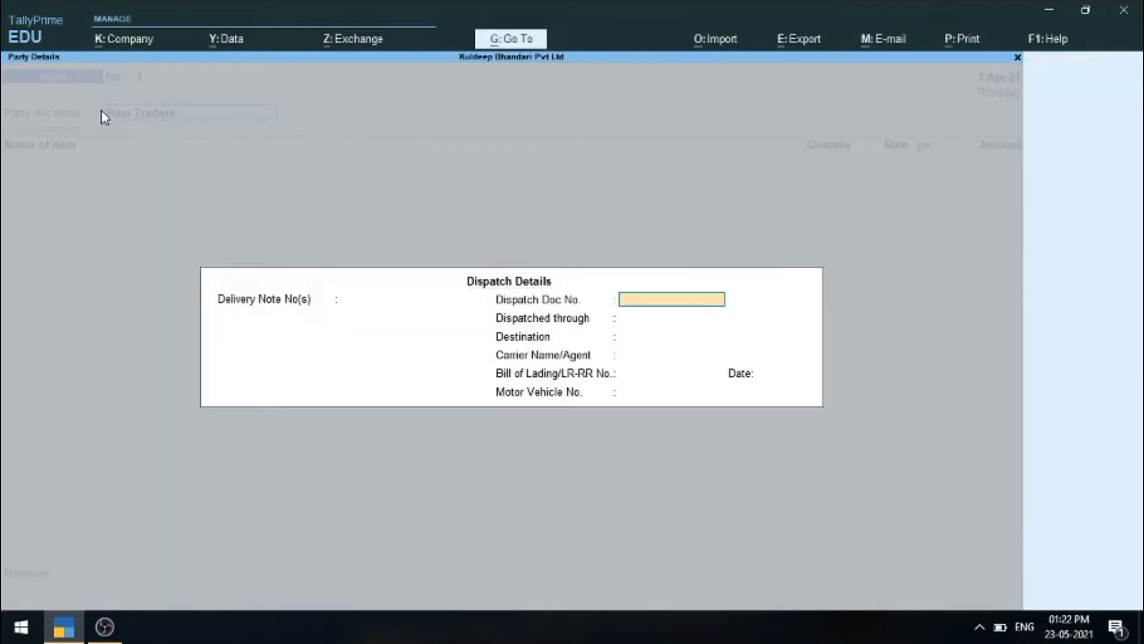
{"action": "key", "text": "BackSpace"}
{"action": "key", "text": "Return"}
{"action": "key", "text": "Return"}
{"action": "key", "text": "Return"}
{"action": "key", "text": "Return"}
{"action": "key", "text": "Return"}
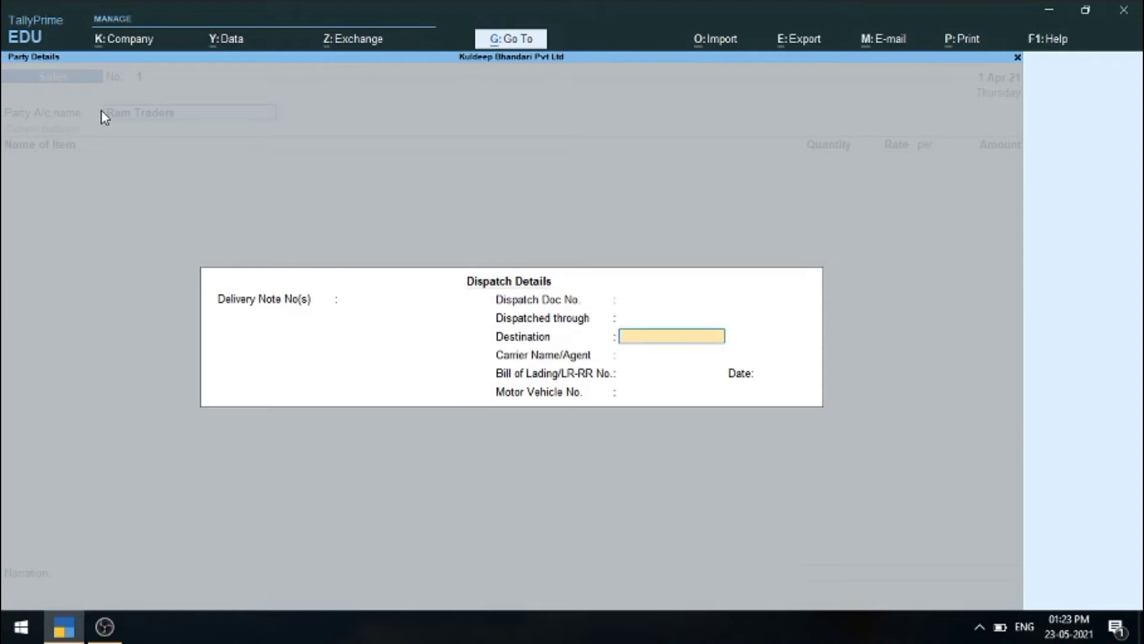
{"action": "key", "text": "Return"}
{"action": "key", "text": "Return"}
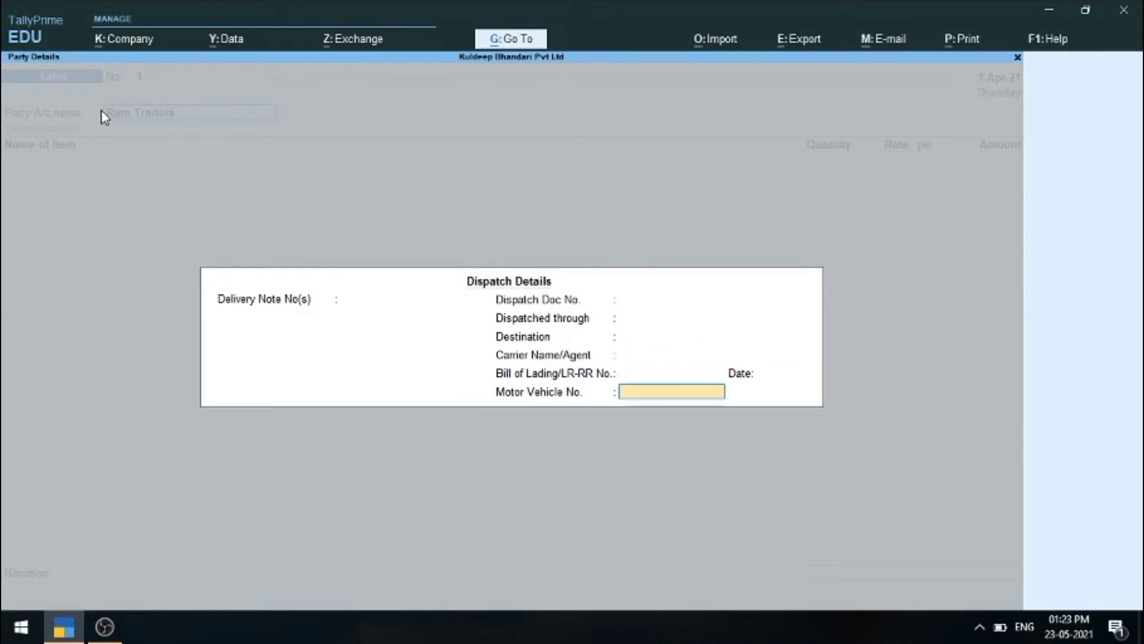
{"action": "key", "text": "Return"}
Accept the buyer's party details with Haryana as the place of supply
{"action": "key", "text": "Return"}
{"action": "key", "text": "Return"}
{"action": "key", "text": "Return"}
{"action": "key", "text": "Return"}
{"action": "key", "text": "Return"}
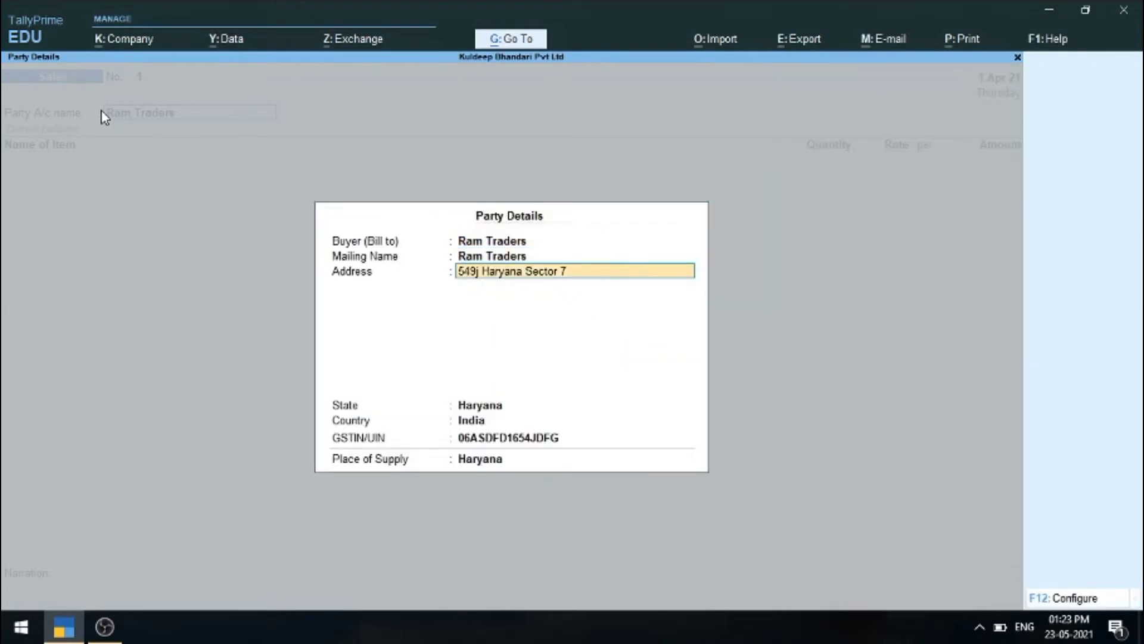
{"action": "key", "text": "Return"}
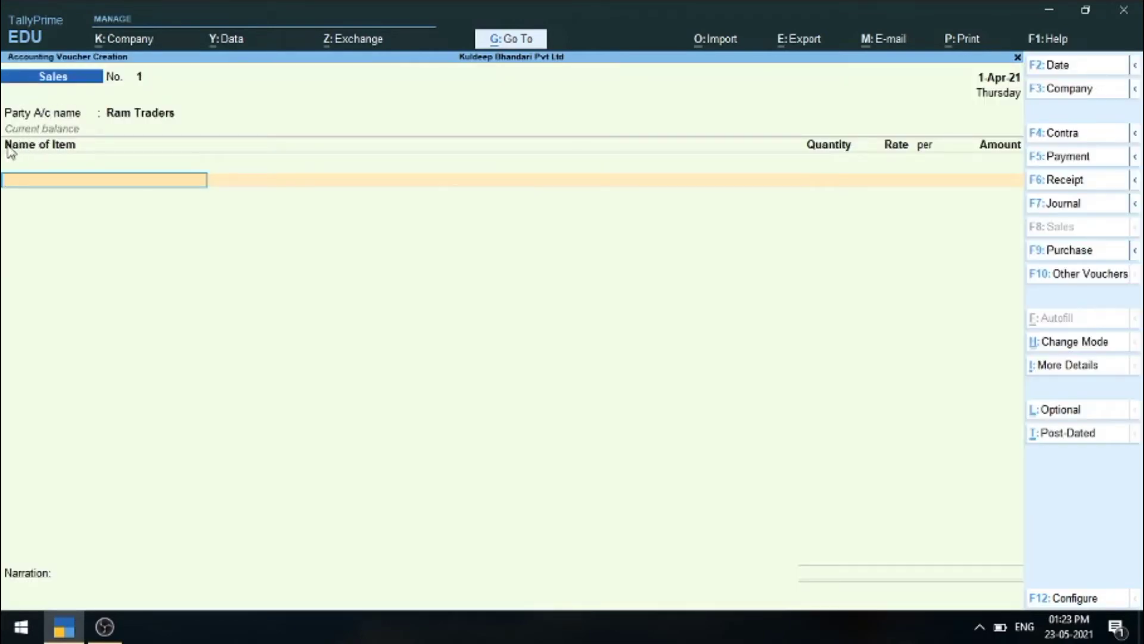
Start a new stock item named Ladies Jeans from the voucher's item line and keep it under Primary
{"action": "key", "text": "alt+c"}
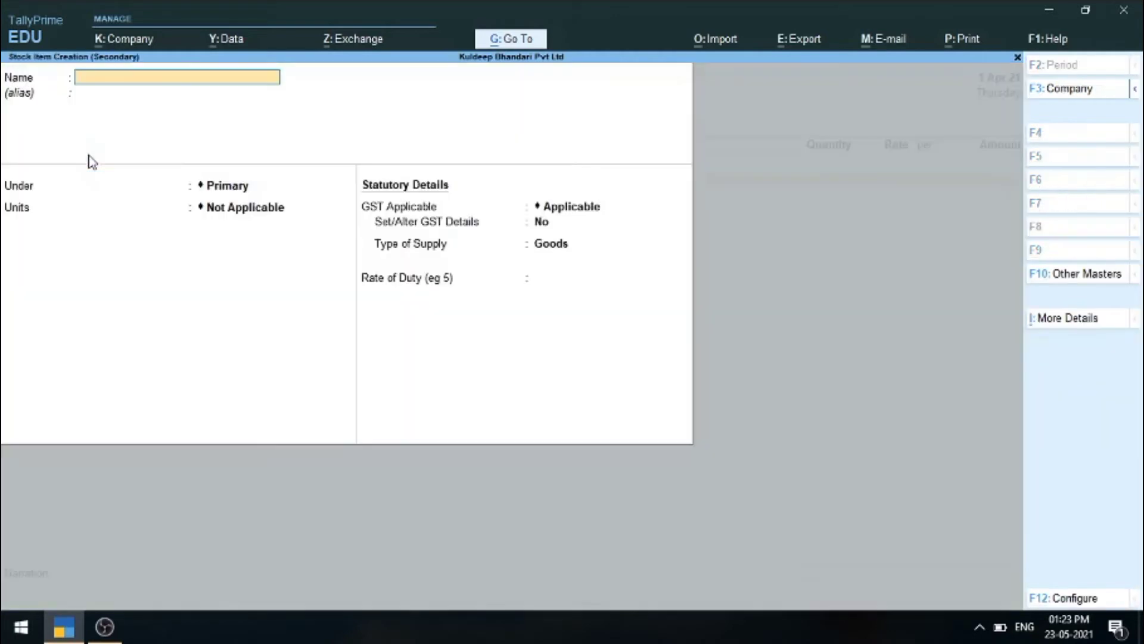
{"action": "type", "text": "Ladies Jeans"}
{"action": "key", "text": "Return"}
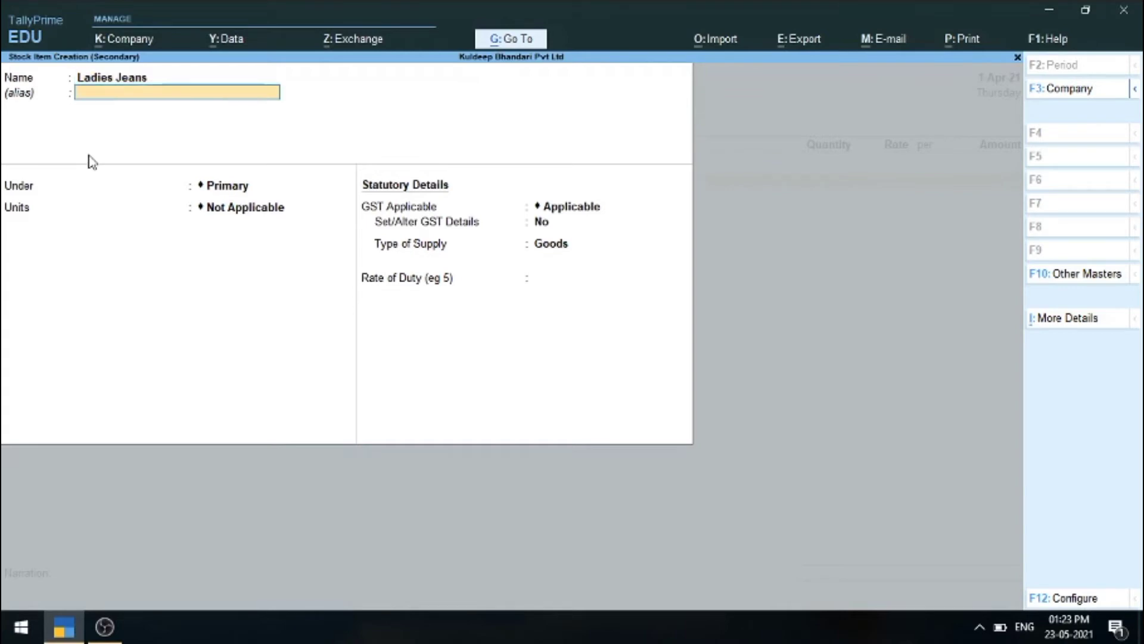
{"action": "key", "text": "Return"}
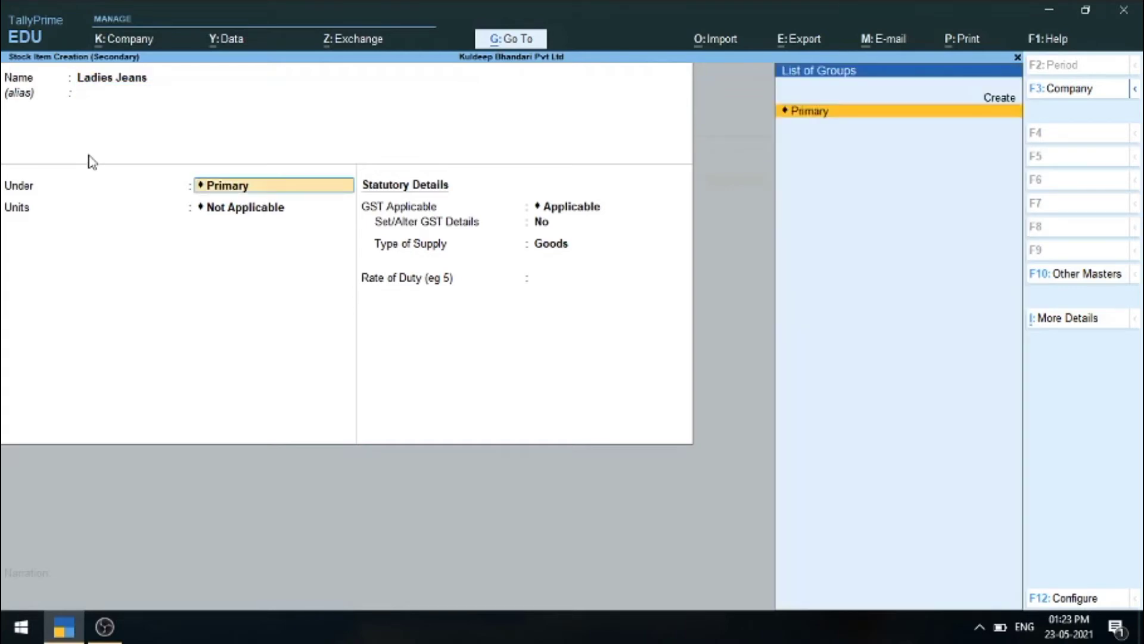
{"action": "key", "text": "Return"}
Create the unit pcs with formal name Pieces, UQC PCS-PIECES and 3 decimal places, and assign it to Ladies Jeans
{"action": "key", "text": "alt+c"}
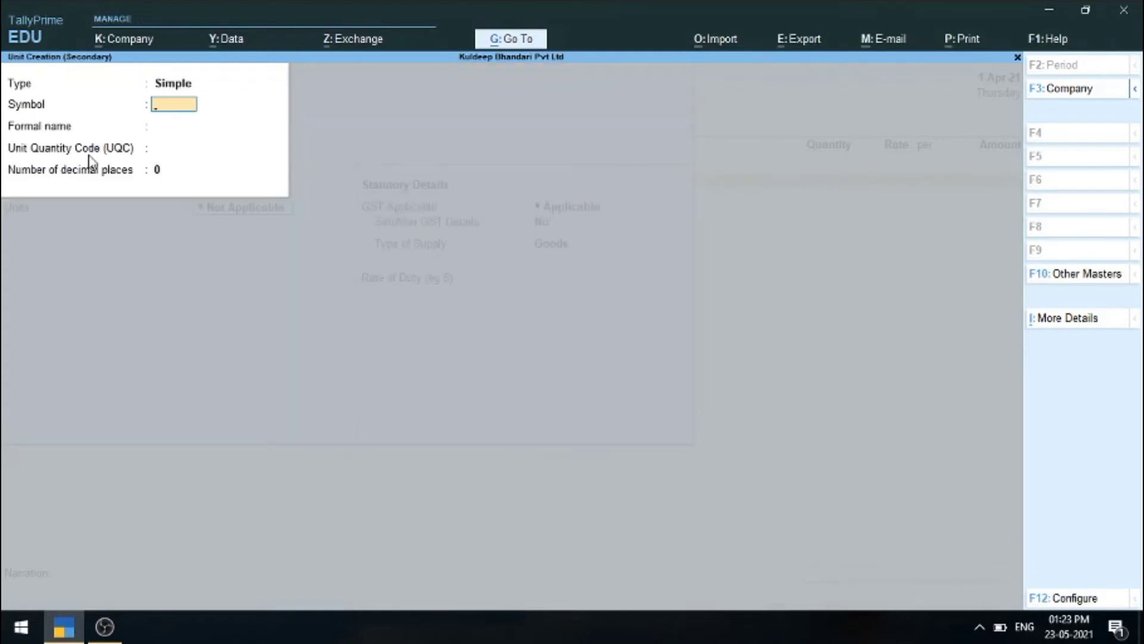
{"action": "type", "text": "pcs"}
{"action": "key", "text": "Return"}
{"action": "type", "text": "Pi"}
{"action": "type", "text": "eces"}
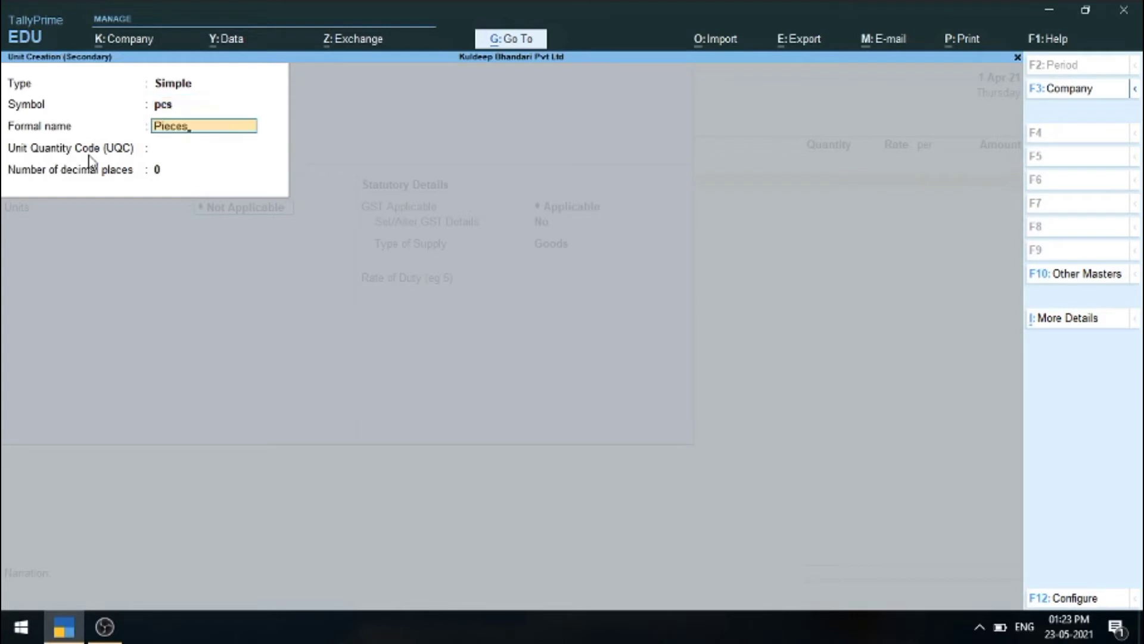
{"action": "key", "text": "Return"}
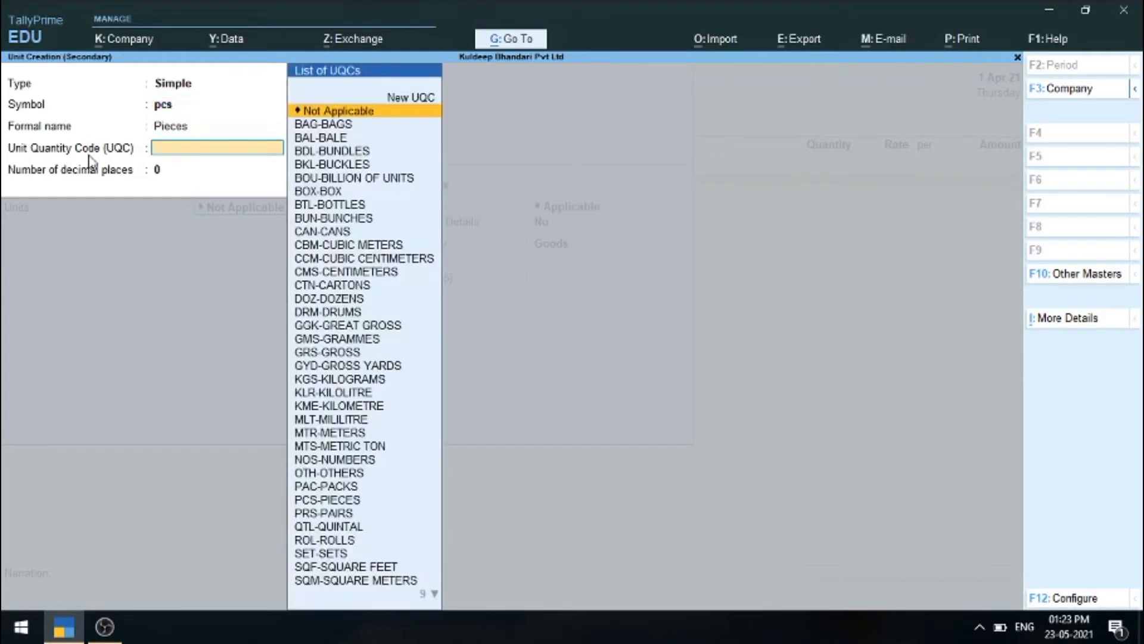
{"action": "type", "text": "pc"}
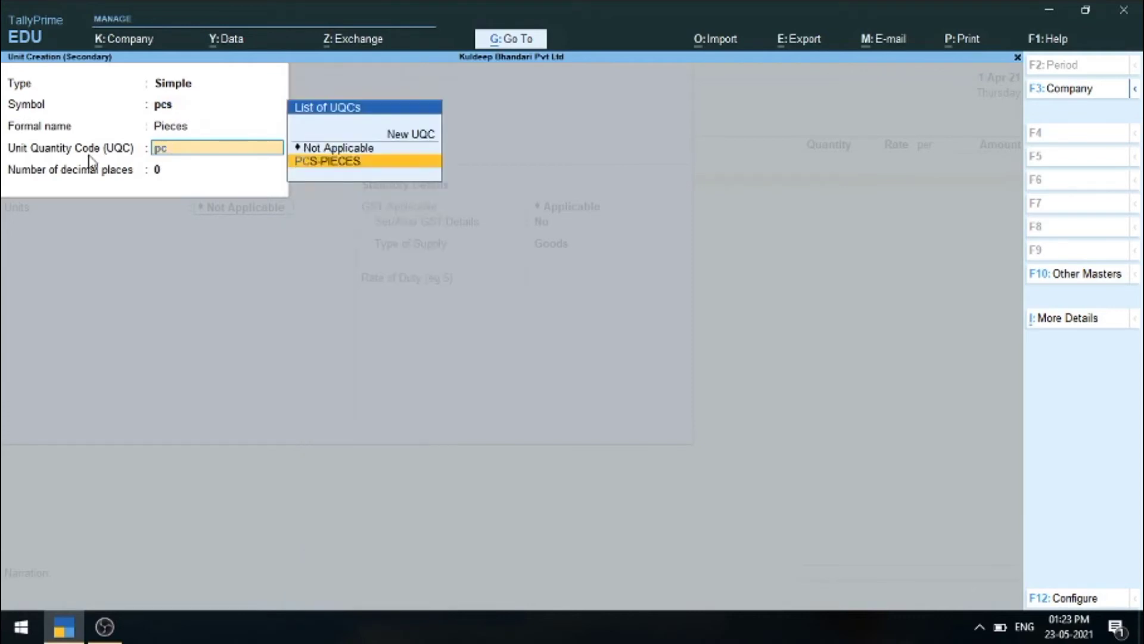
{"action": "key", "text": "Return"}
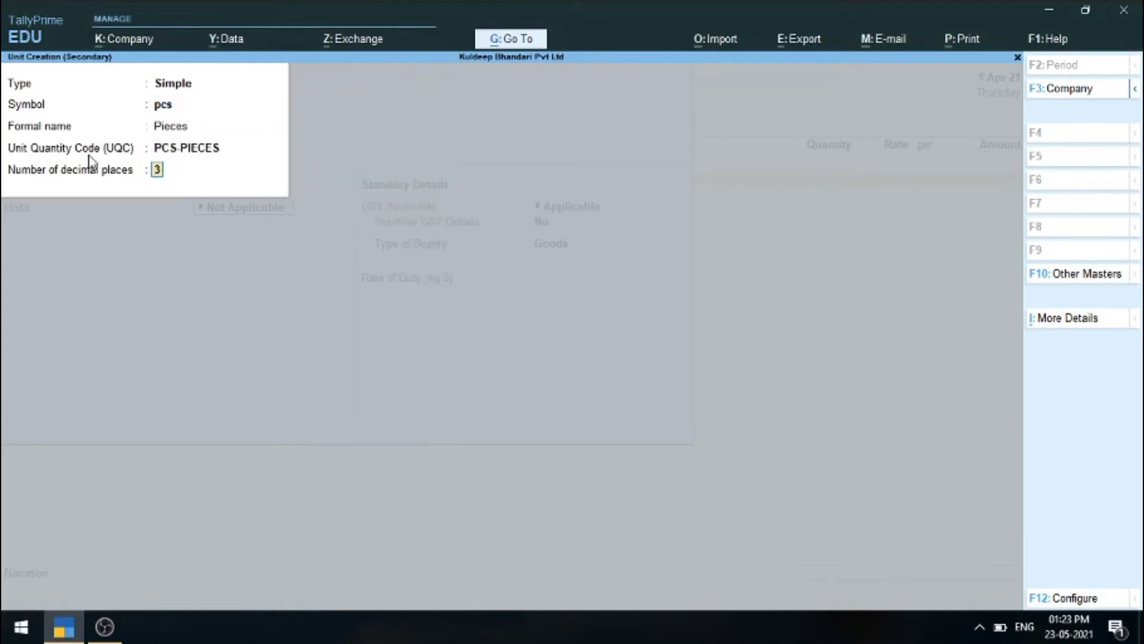
{"action": "type", "text": "3"}
{"action": "key", "text": "Return"}
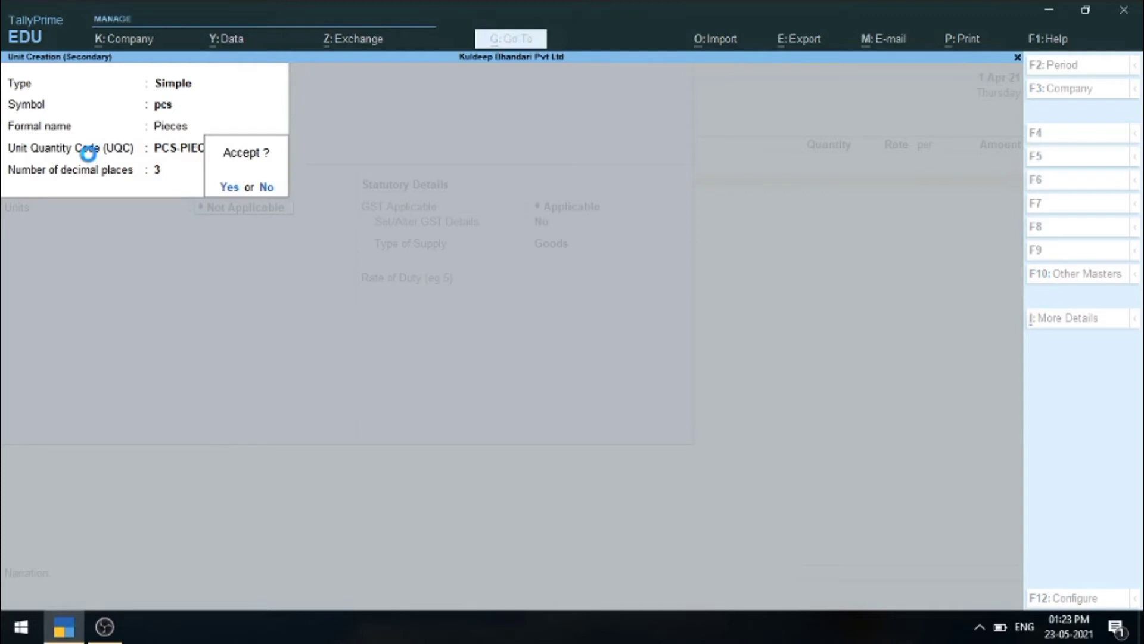
{"action": "key", "text": "Return"}
{"action": "key", "text": "Return"}
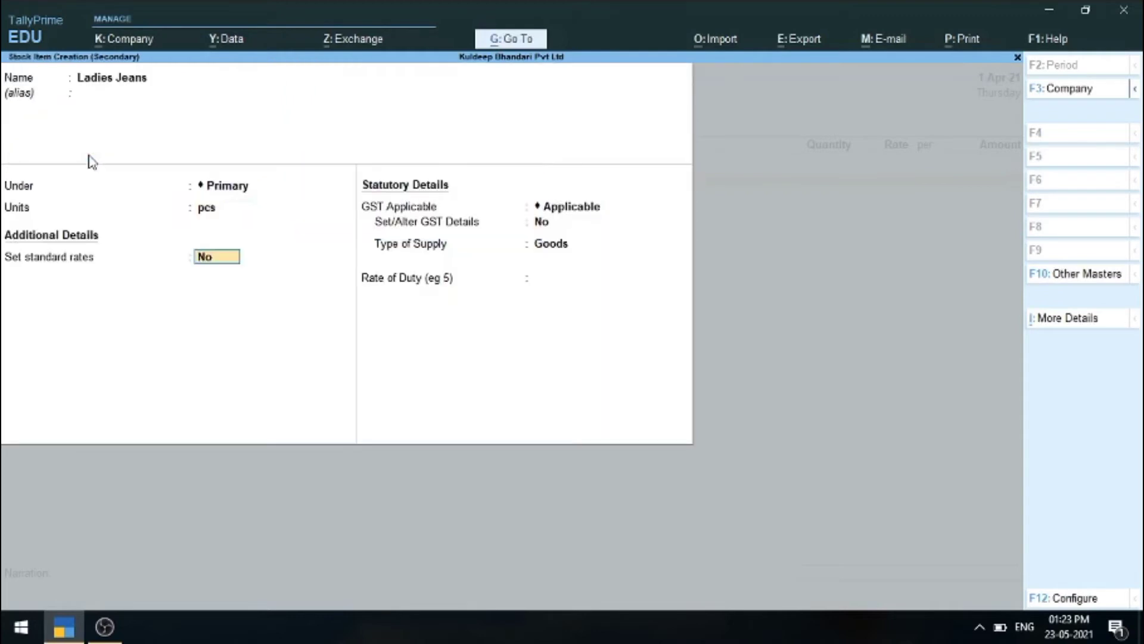
{"action": "type", "text": "y"}
{"action": "key", "text": "Return"}
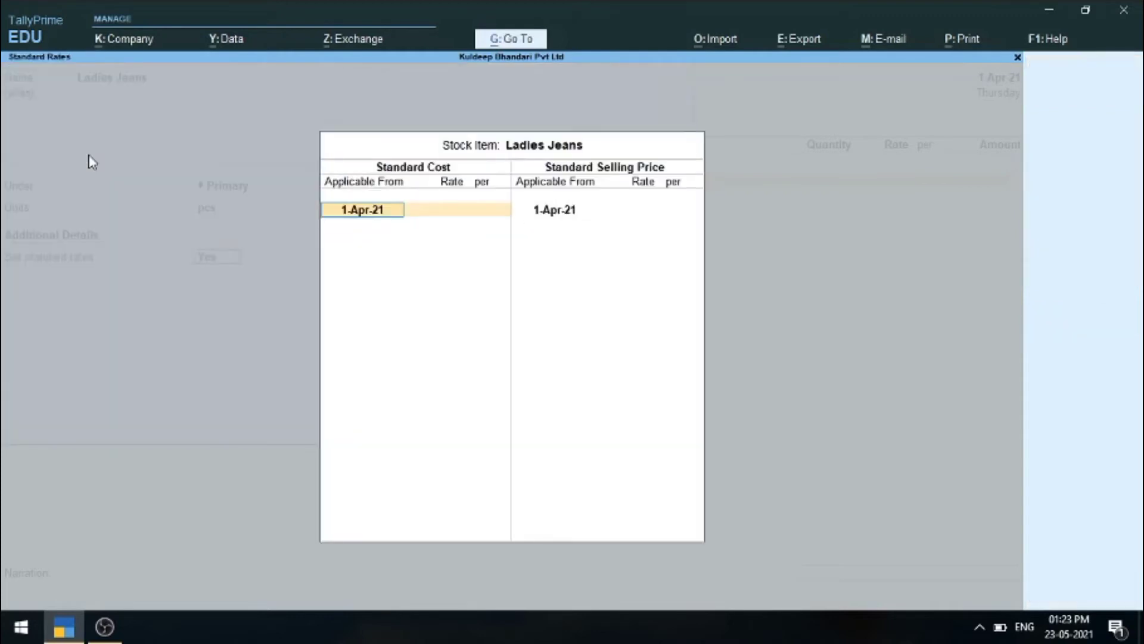
{"action": "key", "text": "BackSpace"}
{"action": "key", "text": "Return"}
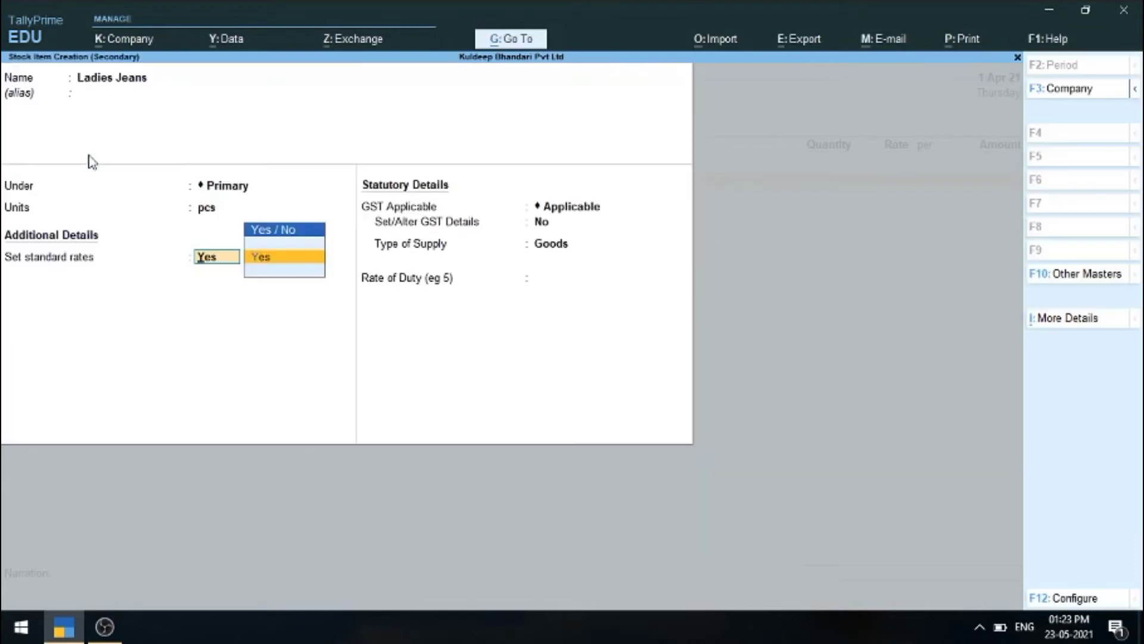
{"action": "key", "text": "Return"}
{"action": "key", "text": "Return"}
{"action": "key", "text": "Return"}
{"action": "key", "text": "Return"}
{"action": "key", "text": "Return"}
{"action": "key", "text": "Return"}
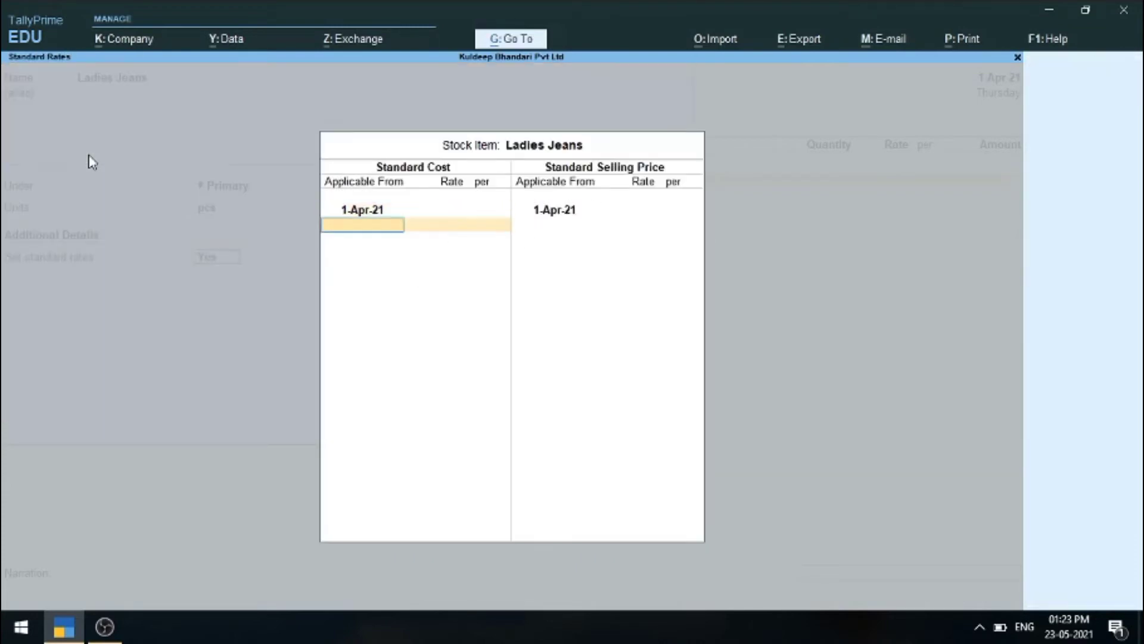
{"action": "key", "text": "Return"}
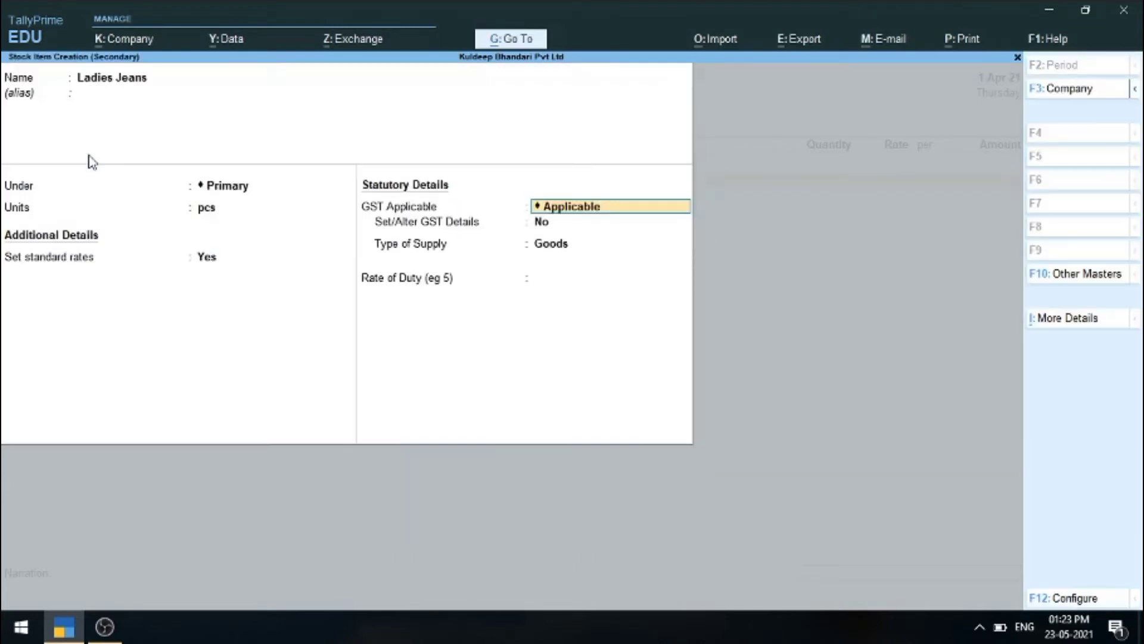
{"action": "key", "text": "Return"}
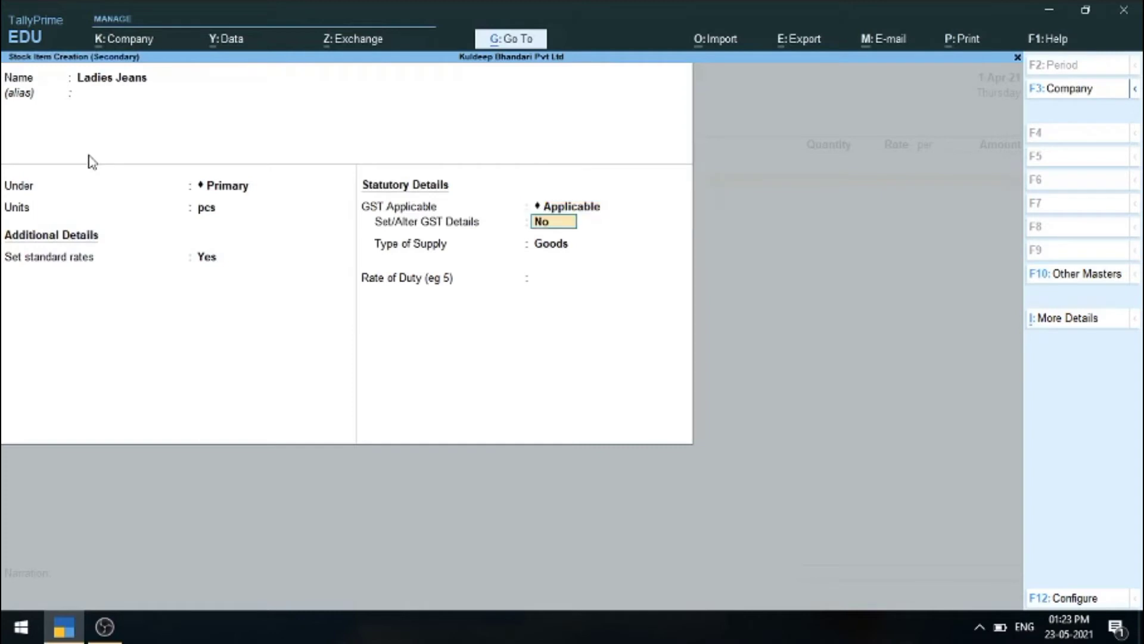
{"action": "key", "text": "BackSpace"}
{"action": "key", "text": "BackSpace"}
{"action": "type", "text": "n"}
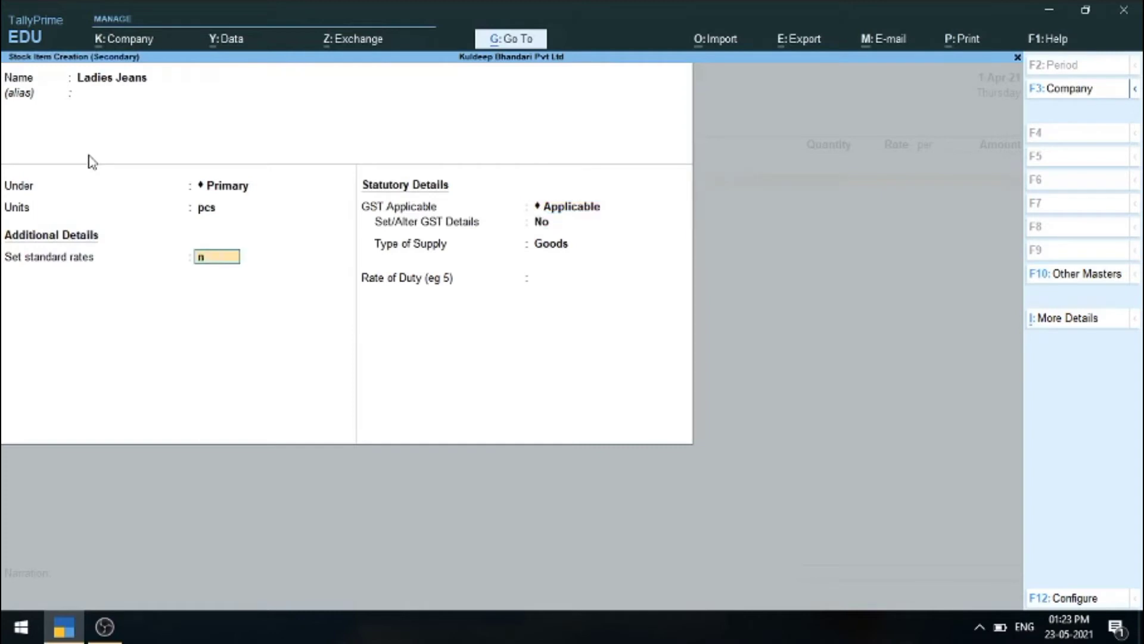
Keep standard rates off and GST applicable, open the item's GST details and set its HSN/SAC to 12230 with a blank description
{"action": "key", "text": "Return"}
{"action": "key", "text": "Return"}
{"action": "type", "text": "y"}
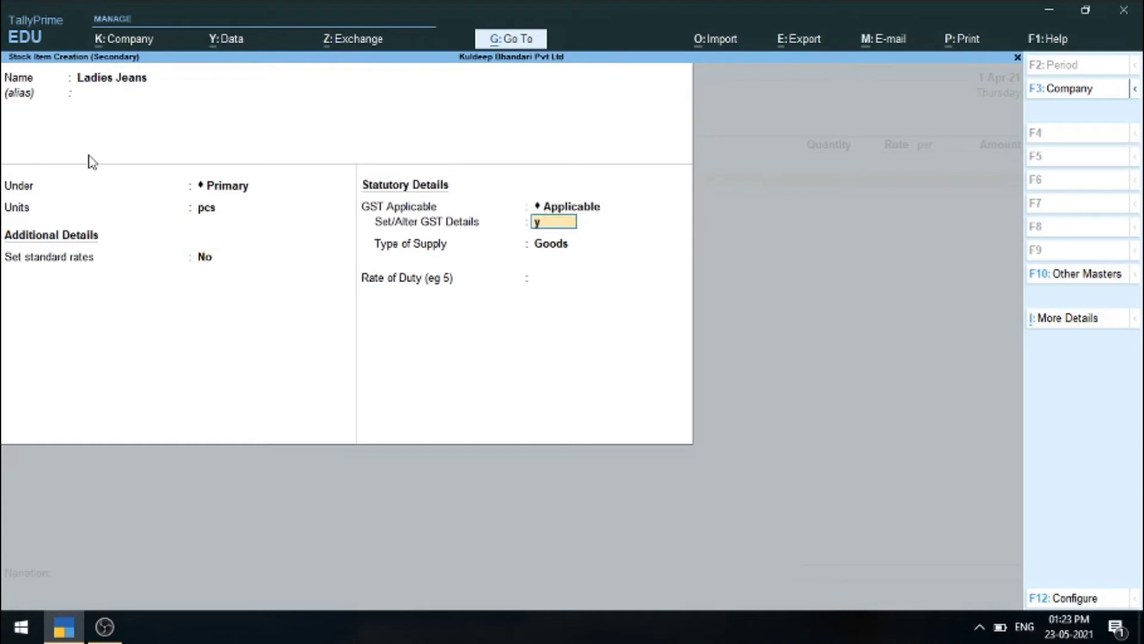
{"action": "key", "text": "Return"}
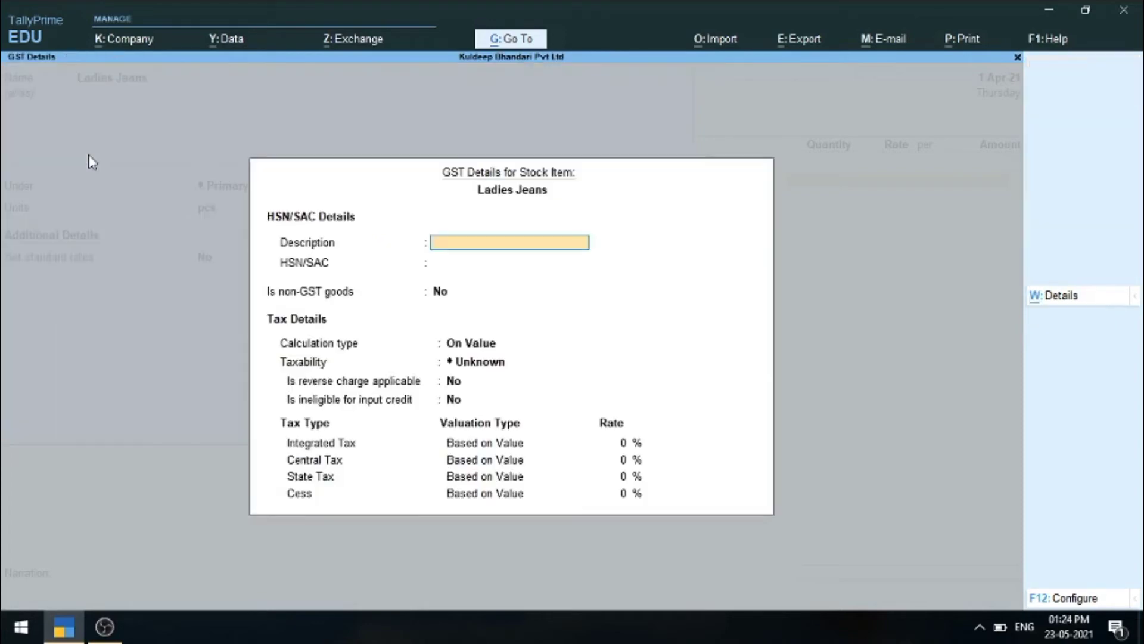
{"action": "key", "text": "Return"}
{"action": "type", "text": "12"}
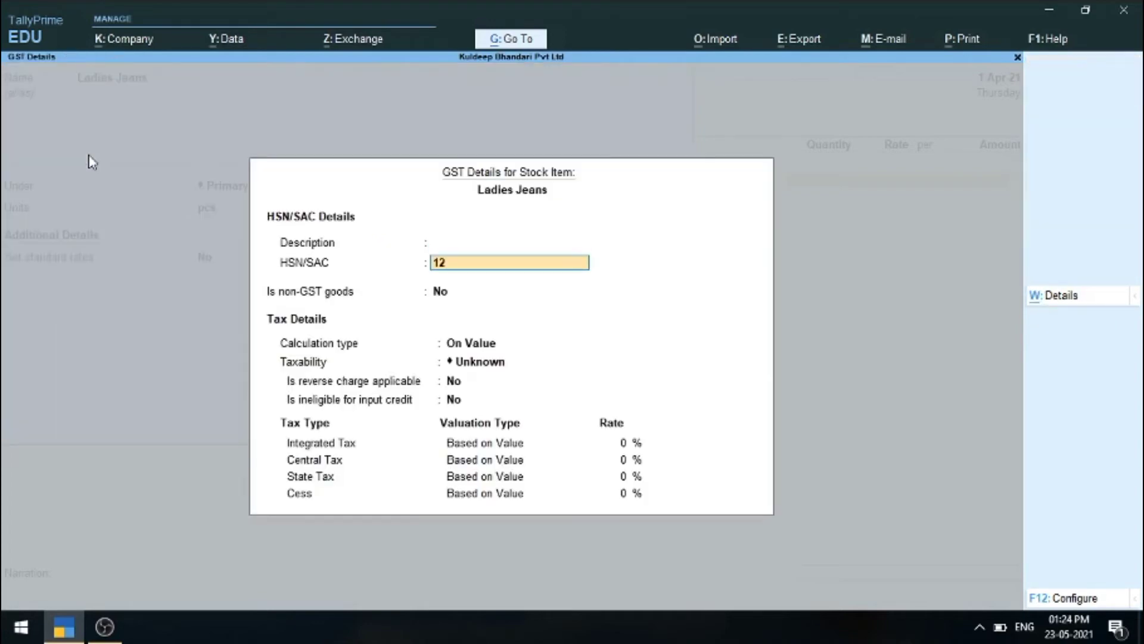
{"action": "type", "text": "230"}
{"action": "key", "text": "Return"}
{"action": "key", "text": "Return"}
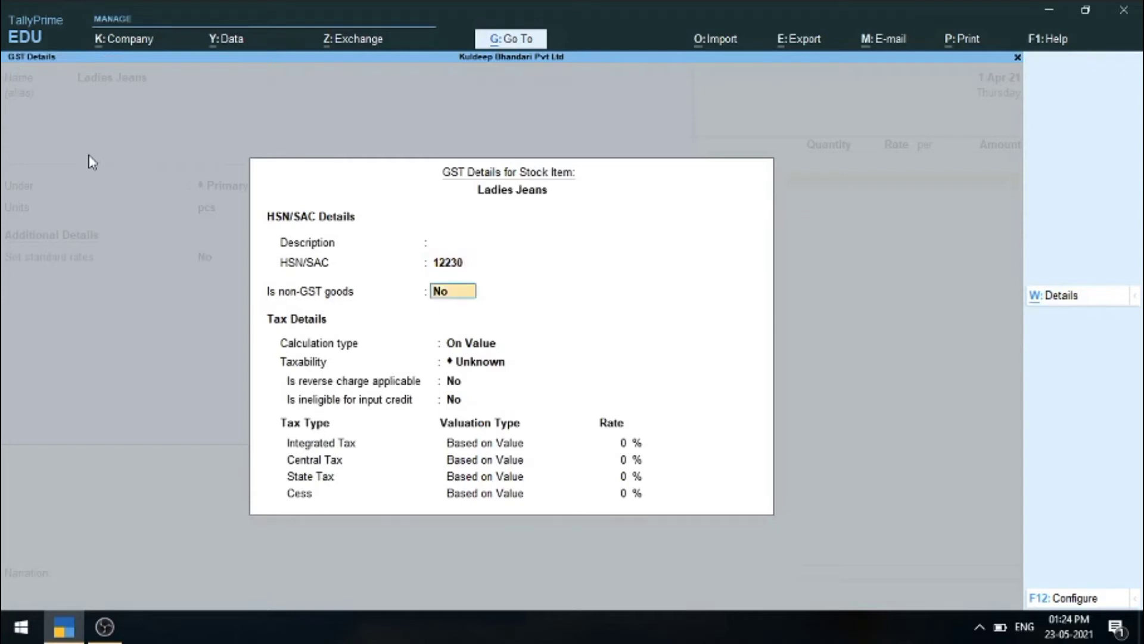
Make Ladies Jeans taxable on value, with non-GST goods, reverse charge and input credit ineligibility left at No
{"action": "key", "text": "Return"}
{"action": "type", "text": "t"}
{"action": "key", "text": "Return"}
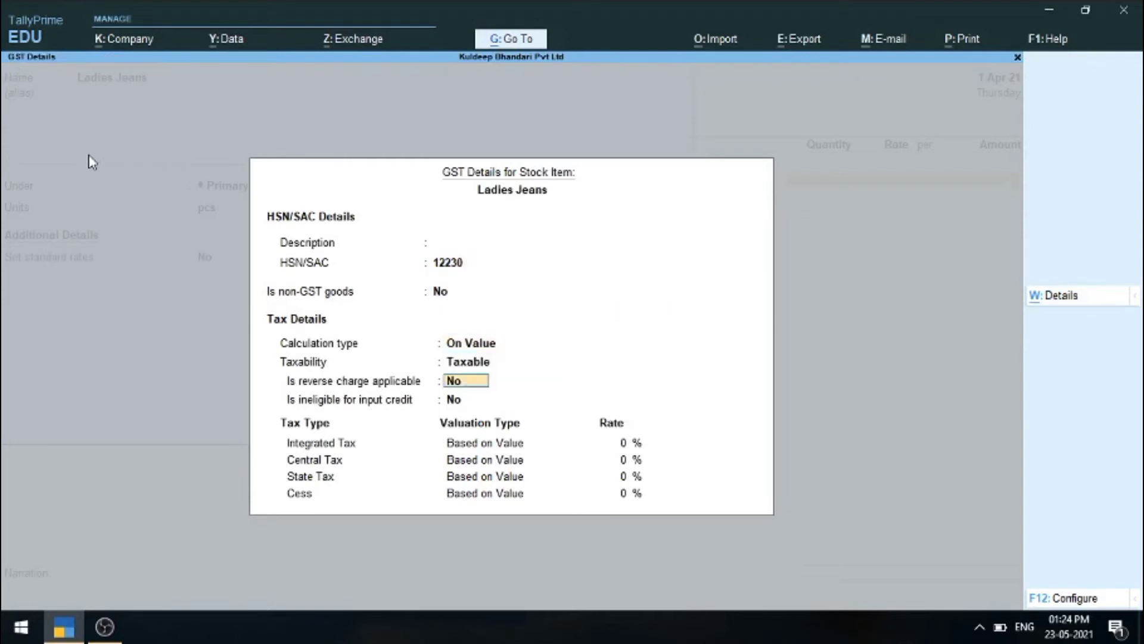
{"action": "key", "text": "Return"}
{"action": "key", "text": "Return"}
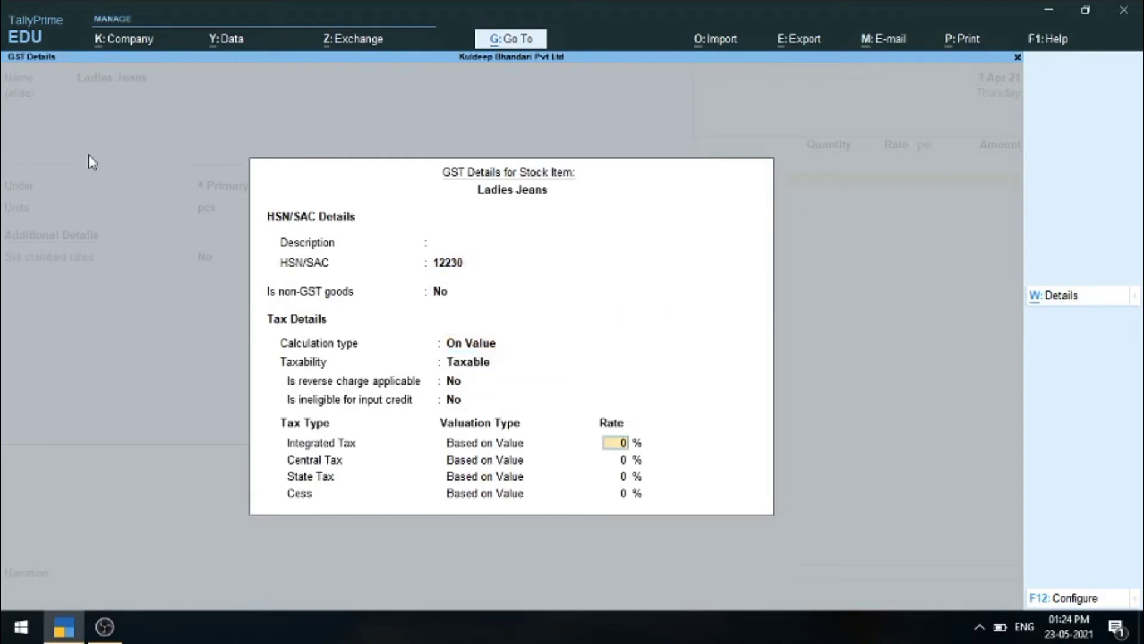
Set the integrated tax rate of Ladies Jeans to 12%, leave cess at 0% and save the stock item
{"action": "type", "text": "12"}
{"action": "key", "text": "Return"}
{"action": "key", "text": "Return"}
{"action": "key", "text": "Return"}
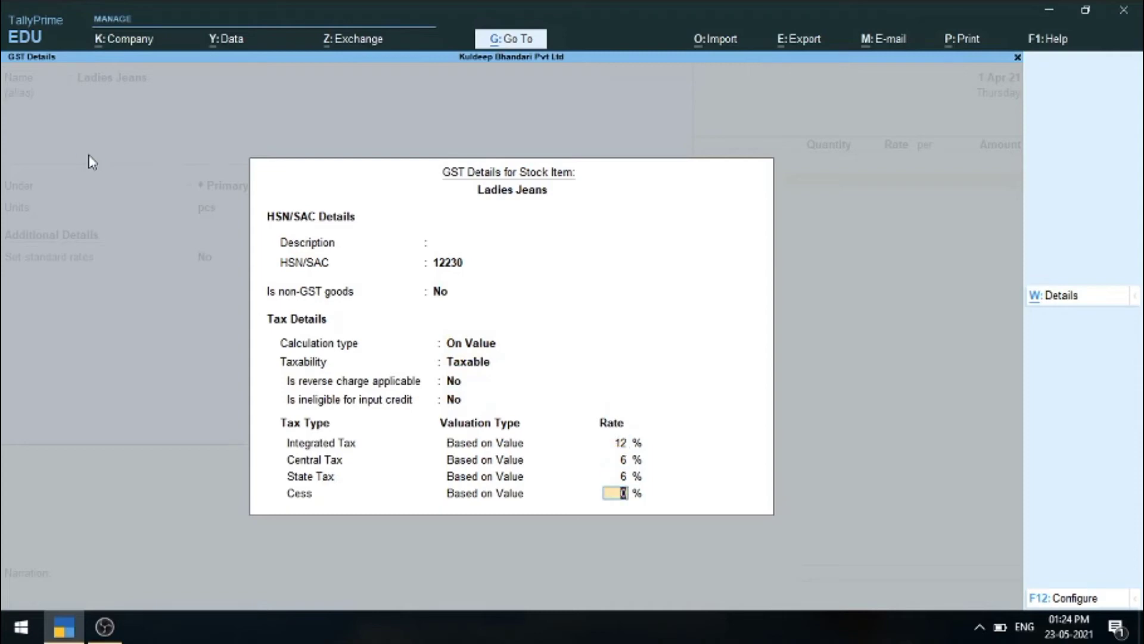
{"action": "key", "text": "Return"}
{"action": "key", "text": "Return"}
{"action": "key", "text": "Return"}
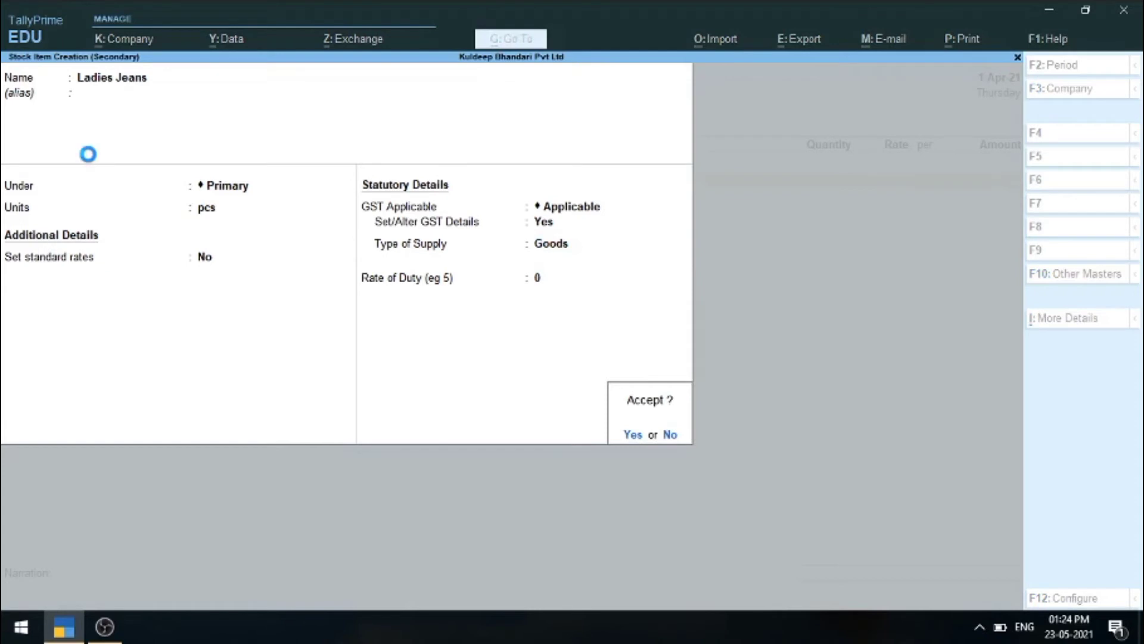
{"action": "key", "text": "Return"}
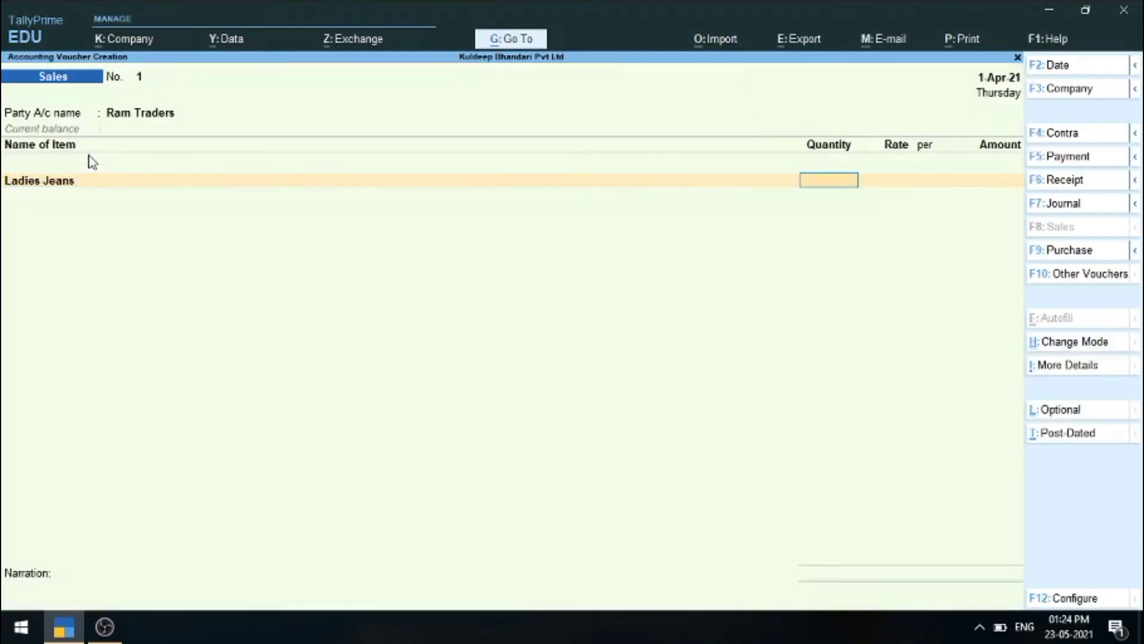
Enter a quantity of 15 pcs at a rate of 500 per piece on the Ladies Jeans line
{"action": "type", "text": "15"}
{"action": "key", "text": "Return"}
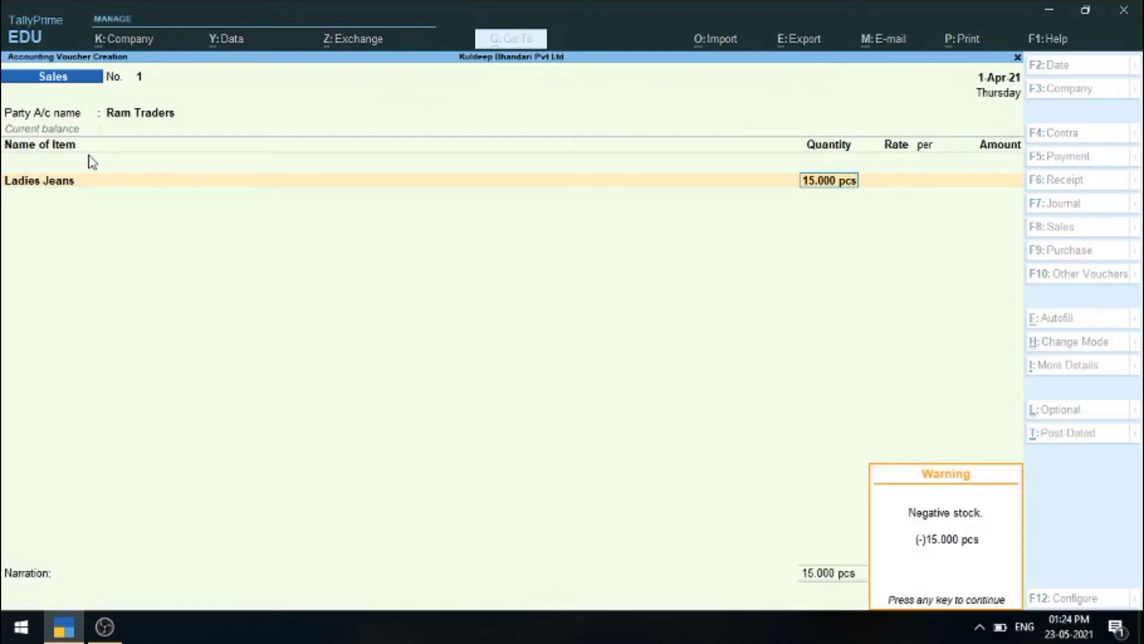
{"action": "key", "text": "Return"}
{"action": "type", "text": "500"}
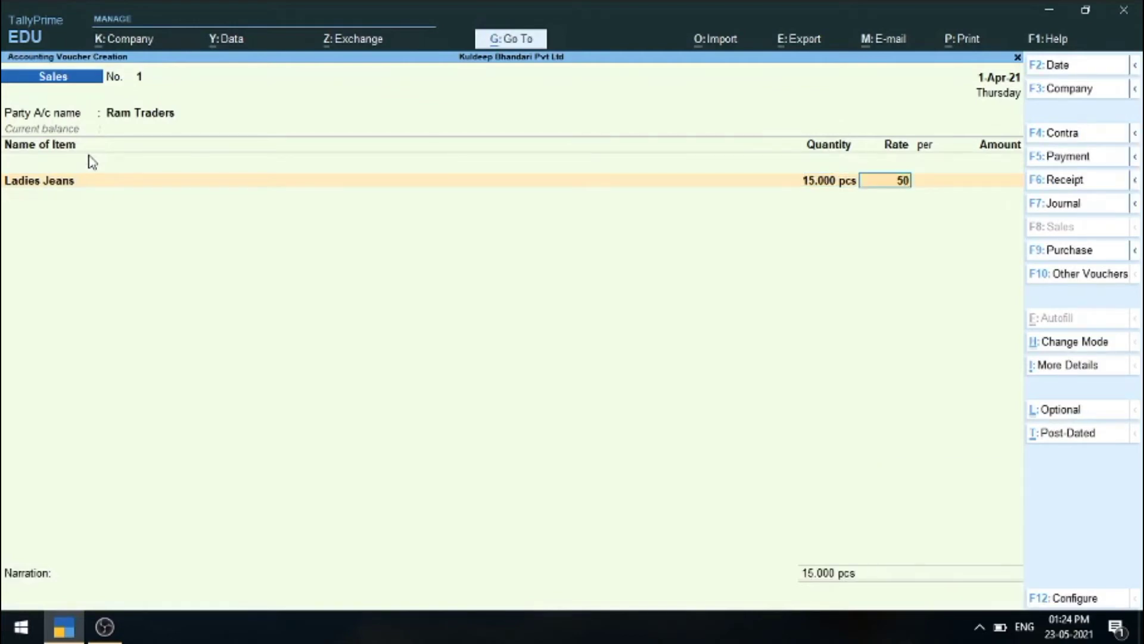
{"action": "key", "text": "Return"}
{"action": "key", "text": "Return"}
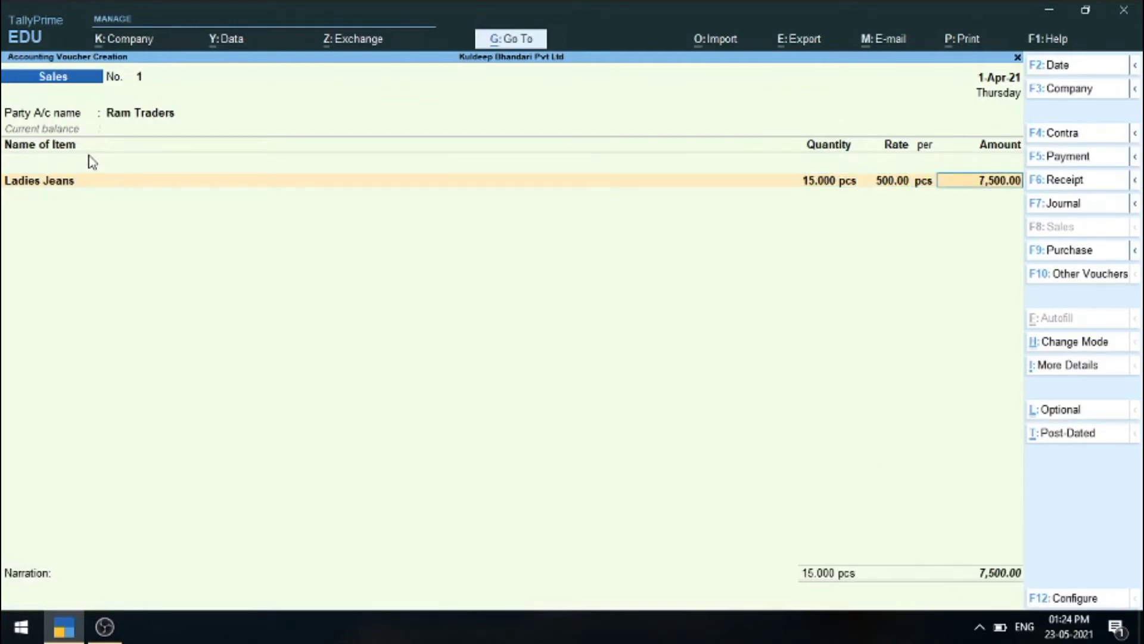
{"action": "key", "text": "Return"}
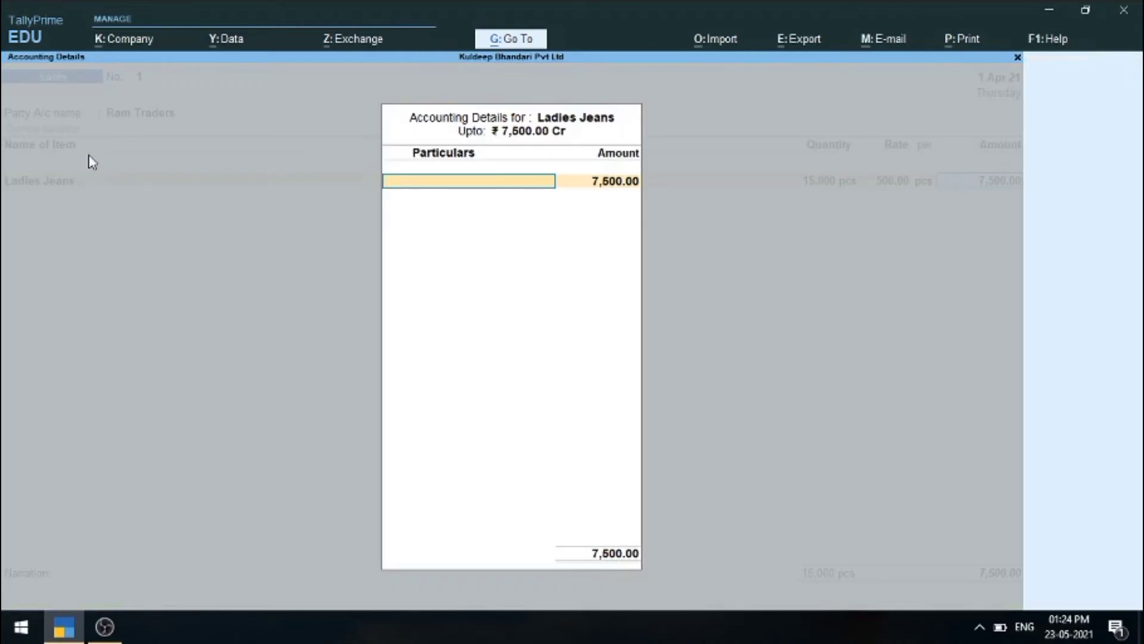
{"action": "key", "text": "alt+c"}
{"action": "type", "text": "L"}
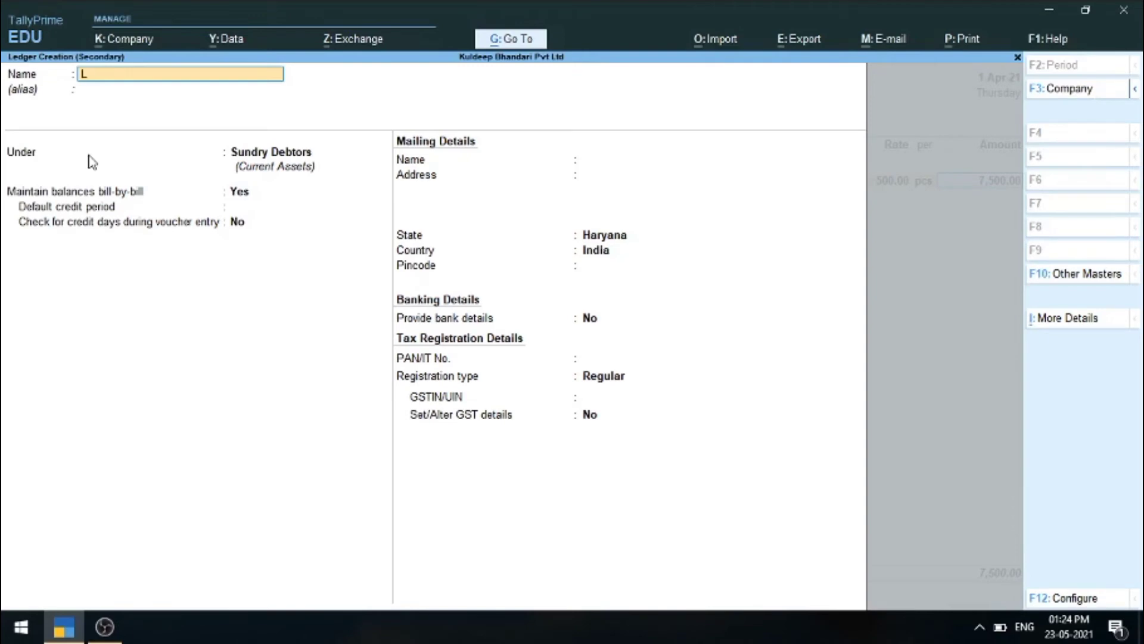
{"action": "type", "text": "ocal Sales @12%"}
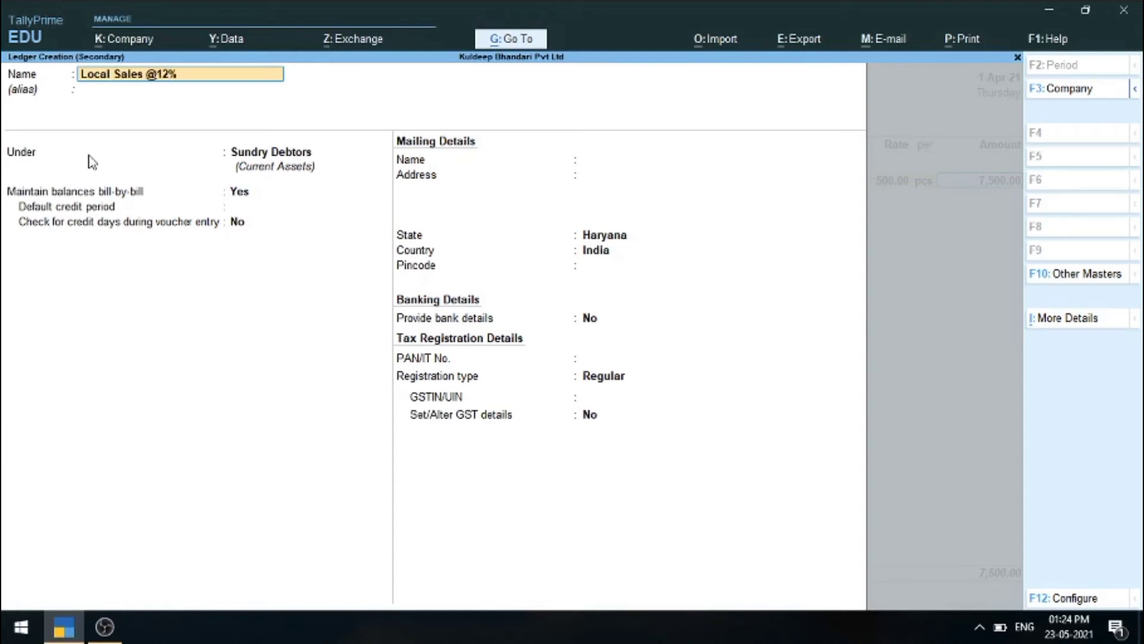
{"action": "key", "text": "Return"}
{"action": "key", "text": "Return"}
{"action": "type", "text": "Sale"}
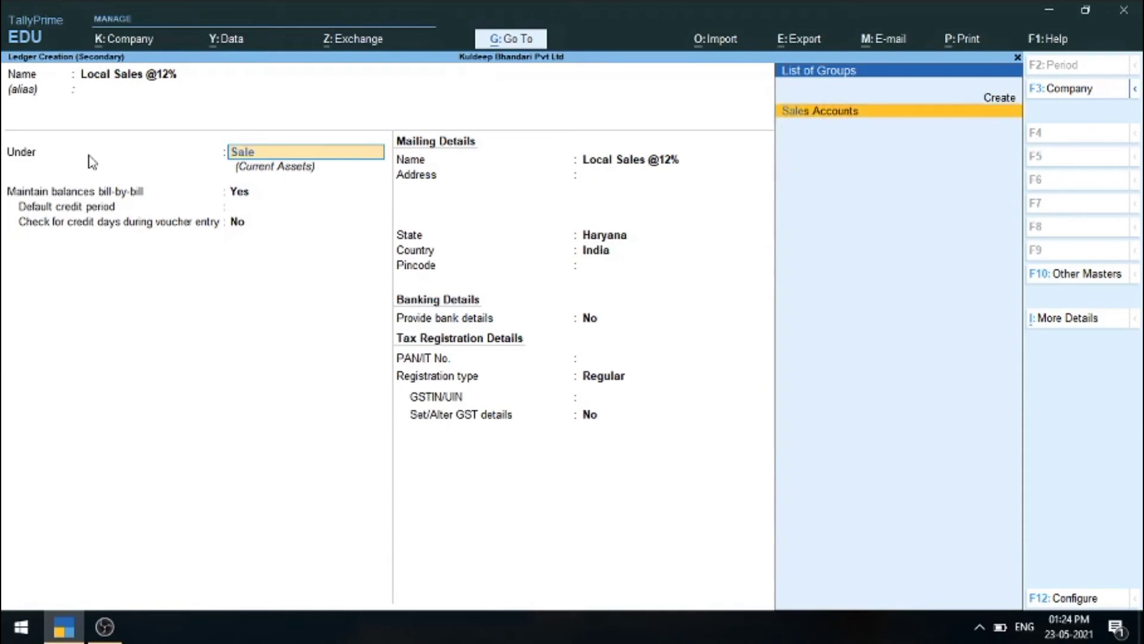
{"action": "key", "text": "Return"}
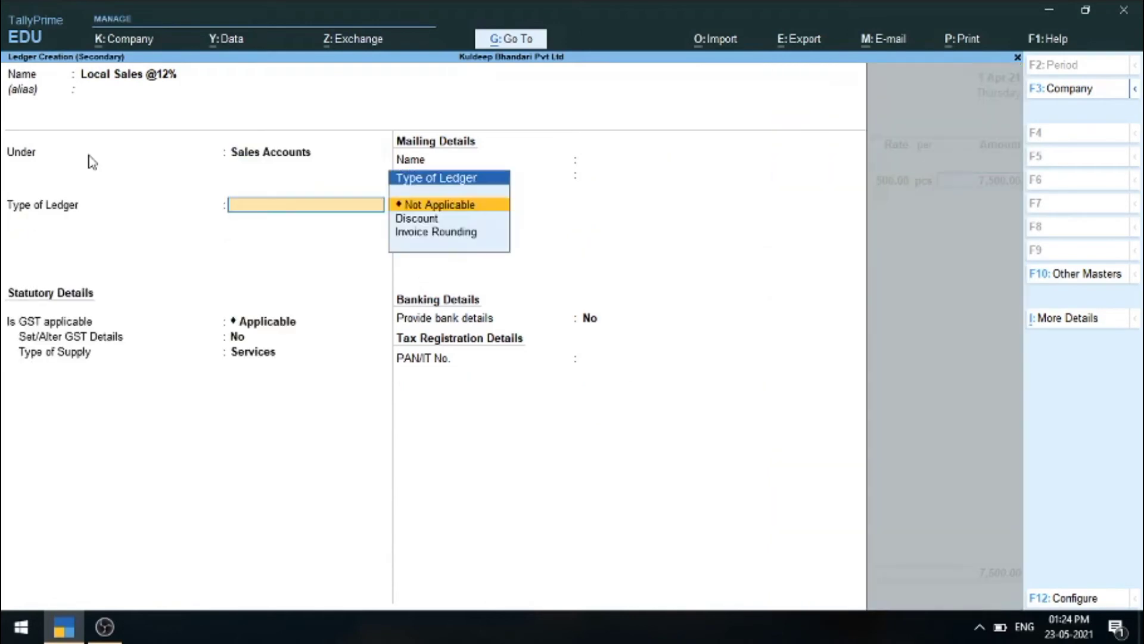
Keep the ledger type as Not Applicable and GST as Applicable, and open the ledger's GST details
{"action": "key", "text": "Return"}
{"action": "key", "text": "Return"}
{"action": "type", "text": "y"}
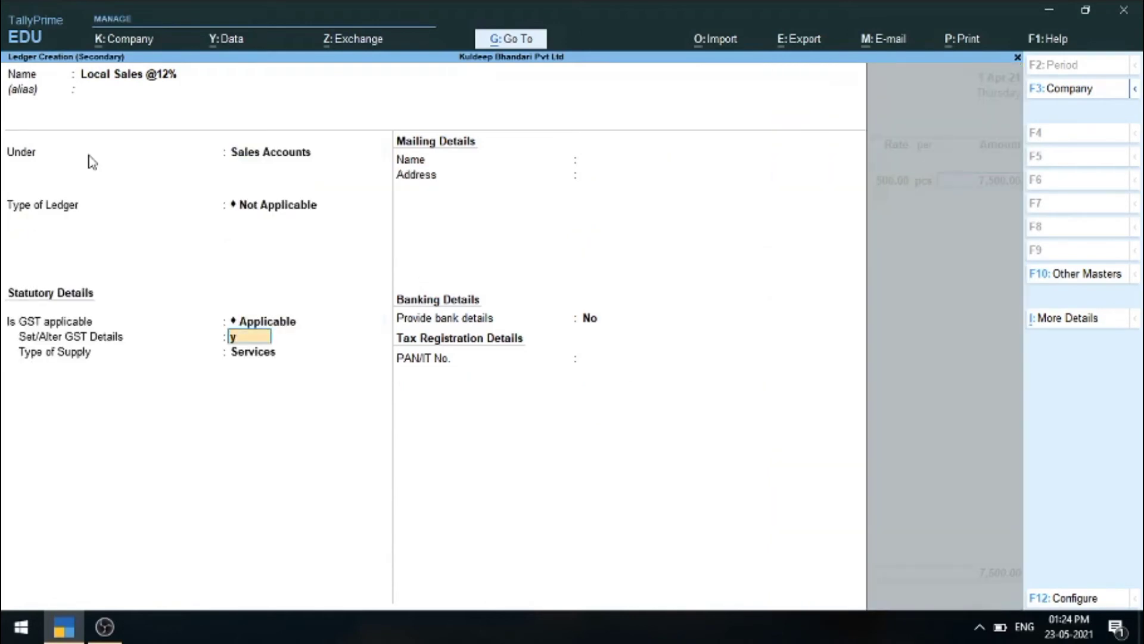
{"action": "key", "text": "Return"}
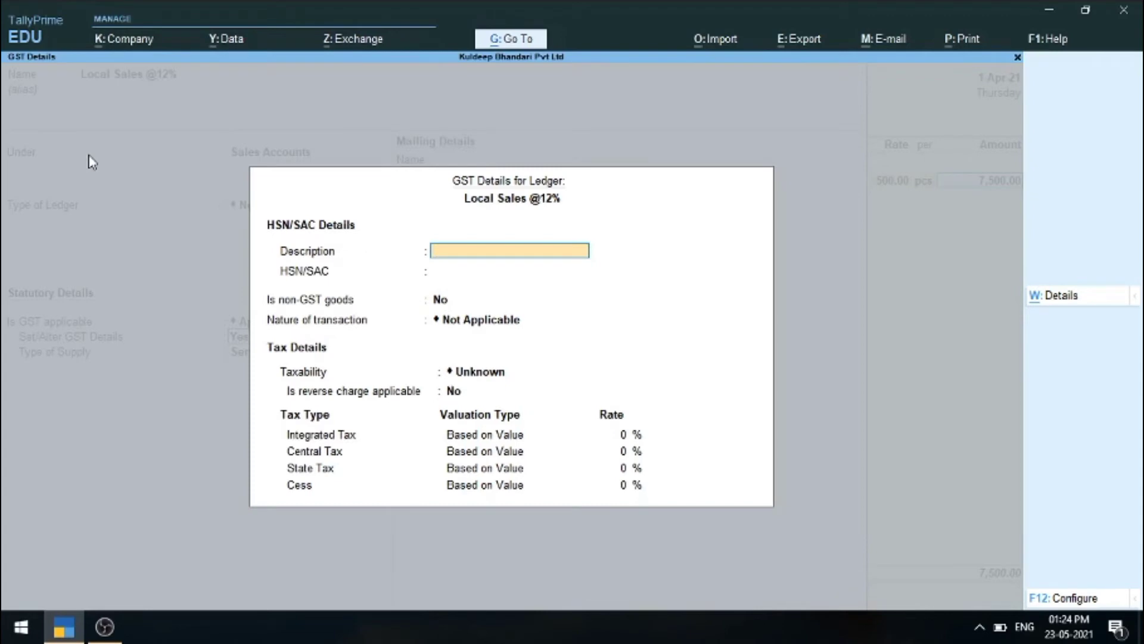
Leave the ledger's description and HSN/SAC blank and set its nature of transaction to Sales Taxable without reverse charge
{"action": "key", "text": "Return"}
{"action": "key", "text": "Return"}
{"action": "key", "text": "Return"}
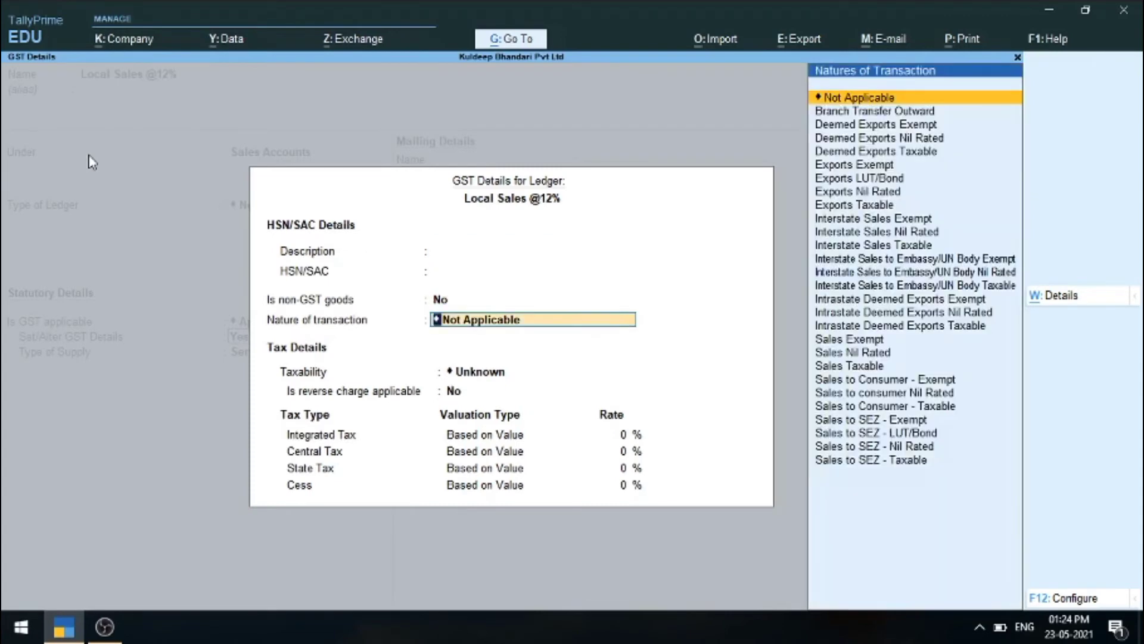
{"action": "key", "text": "Down"}
{"action": "key", "text": "Down"}
{"action": "key", "text": "Down"}
{"action": "key", "text": "Down"}
{"action": "key", "text": "Down"}
{"action": "key", "text": "Down"}
{"action": "key", "text": "Down"}
{"action": "key", "text": "Down"}
{"action": "key", "text": "Down"}
{"action": "key", "text": "Down"}
{"action": "key", "text": "Down"}
{"action": "key", "text": "Down"}
{"action": "key", "text": "Down"}
{"action": "key", "text": "Down"}
{"action": "key", "text": "Down"}
{"action": "key", "text": "Down"}
{"action": "key", "text": "Down"}
{"action": "key", "text": "Down"}
{"action": "key", "text": "Down"}
{"action": "key", "text": "Down"}
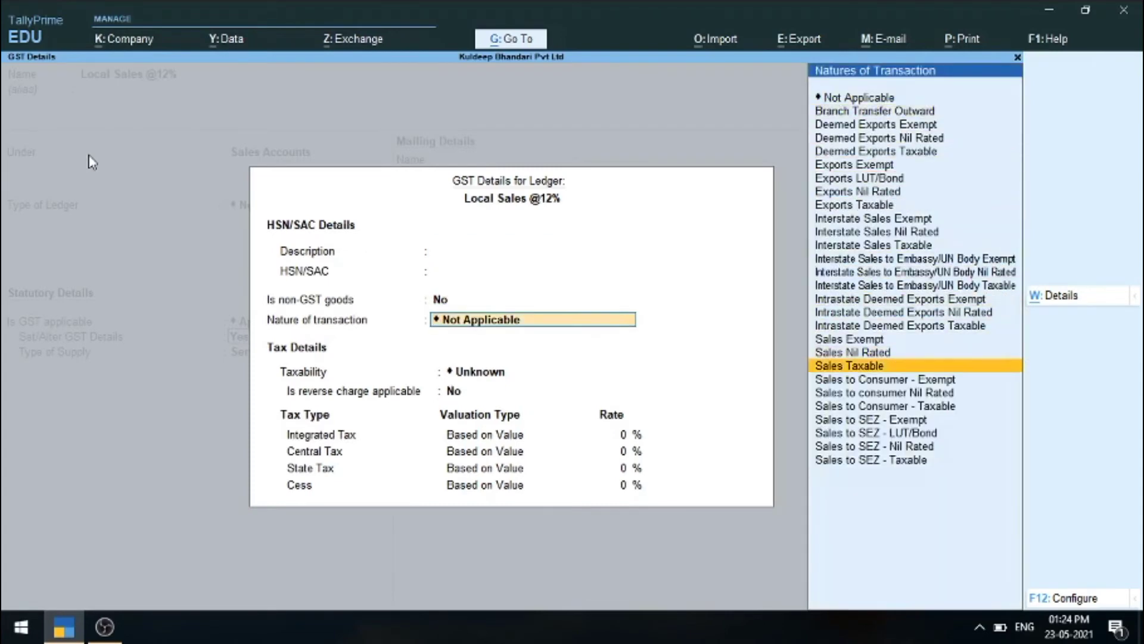
{"action": "key", "text": "Return"}
{"action": "key", "text": "Return"}
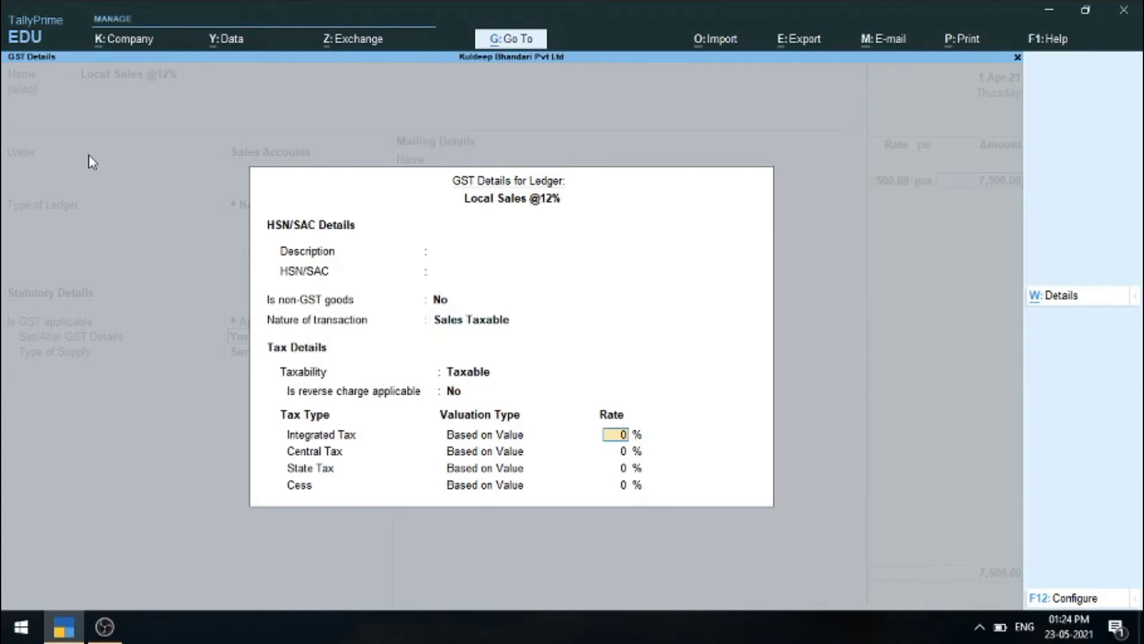
Set the ledger's integrated tax rate to 12%, leave cess at 0% and accept its GST details
{"action": "type", "text": "12"}
{"action": "key", "text": "Return"}
{"action": "key", "text": "Return"}
{"action": "key", "text": "Return"}
{"action": "key", "text": "Return"}
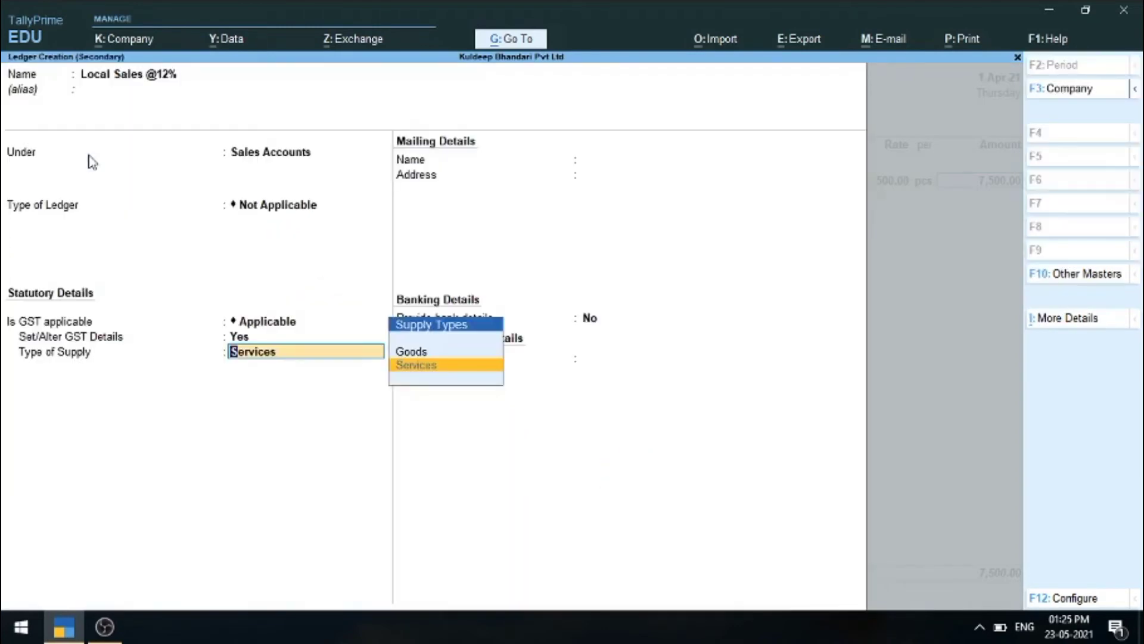
Set the ledger's type of supply to Goods, save it and allocate the full Ladies Jeans amount to it
{"action": "key", "text": "Up"}
{"action": "key", "text": "Return"}
{"action": "key", "text": "Return"}
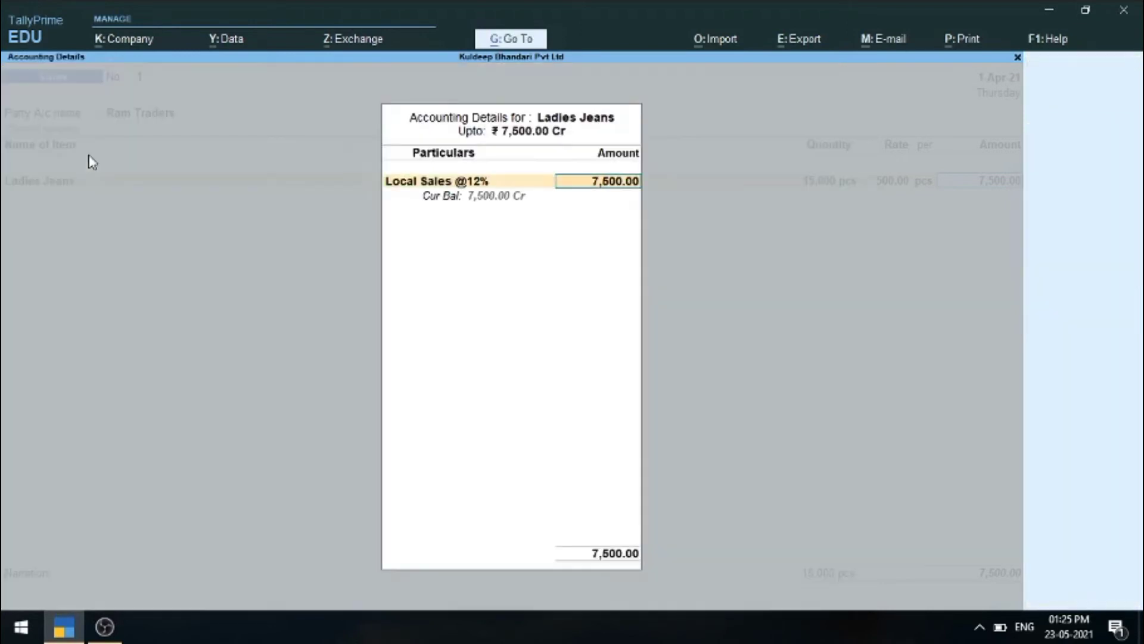
{"action": "key", "text": "Return"}
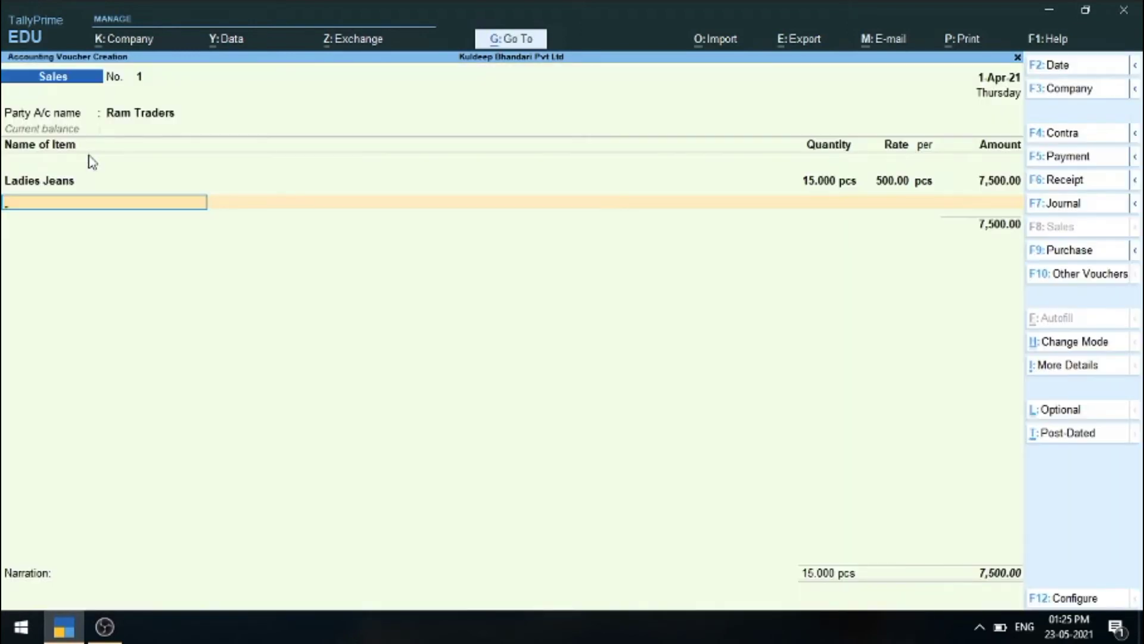
Start a new stock item named Gents Jeans from the voucher's second item line and keep it under Primary
{"action": "key", "text": "alt+c"}
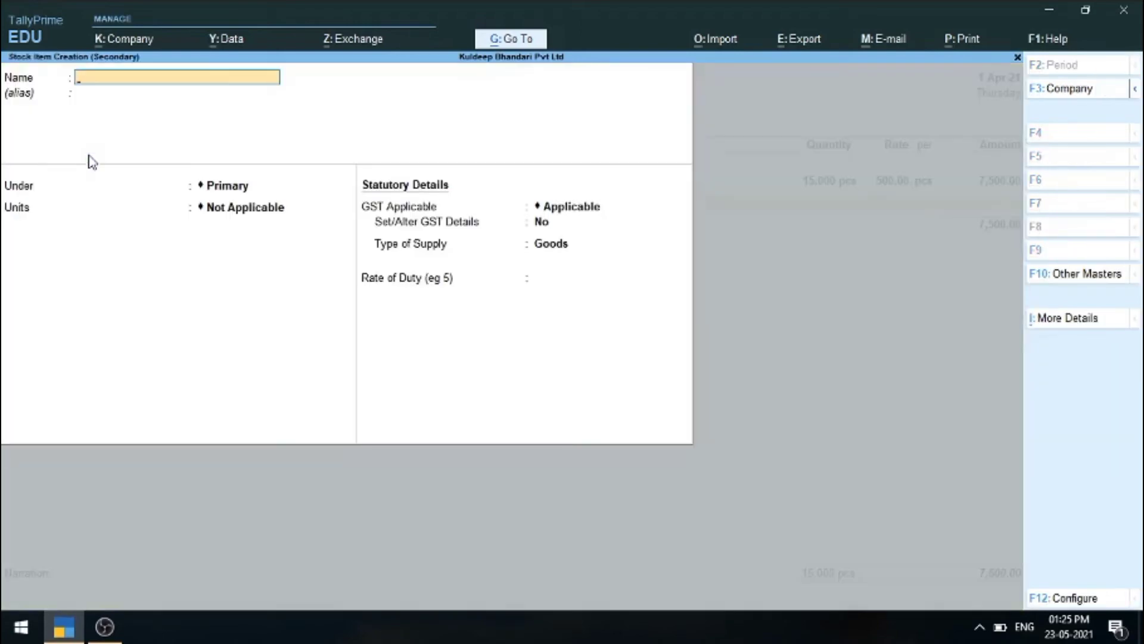
{"action": "type", "text": "Je"}
{"action": "key", "text": "BackSpace"}
{"action": "key", "text": "BackSpace"}
{"action": "type", "text": "Gents Jeans"}
{"action": "key", "text": "Return"}
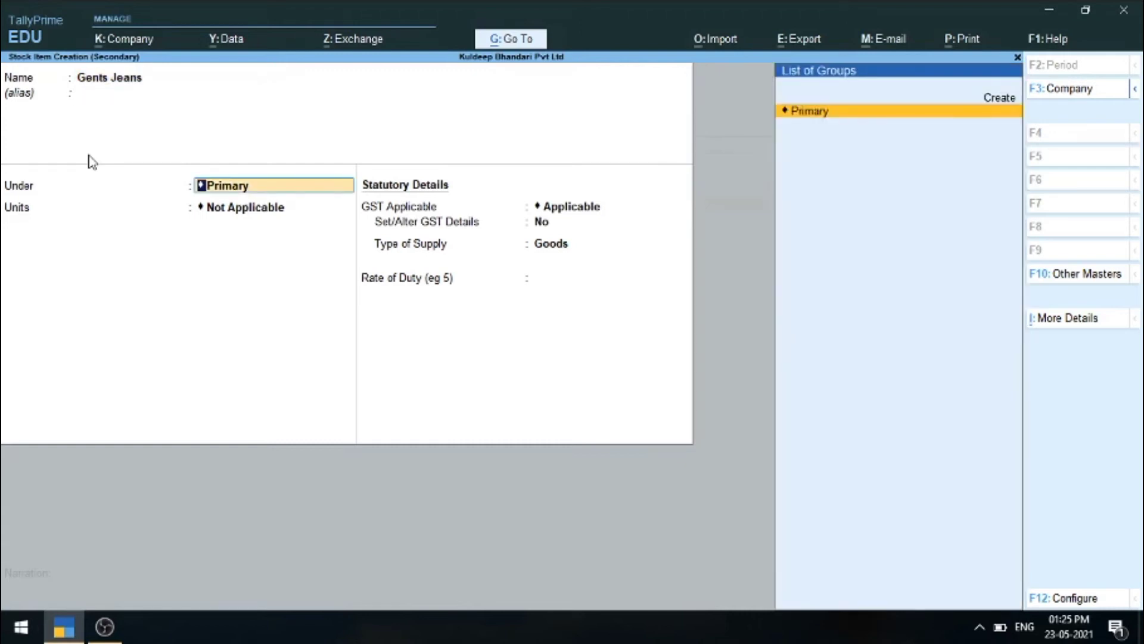
{"action": "key", "text": "Return"}
Assign the unit pcs to Gents Jeans, keep standard rates off and GST applicable, and open its GST details
{"action": "key", "text": "Down"}
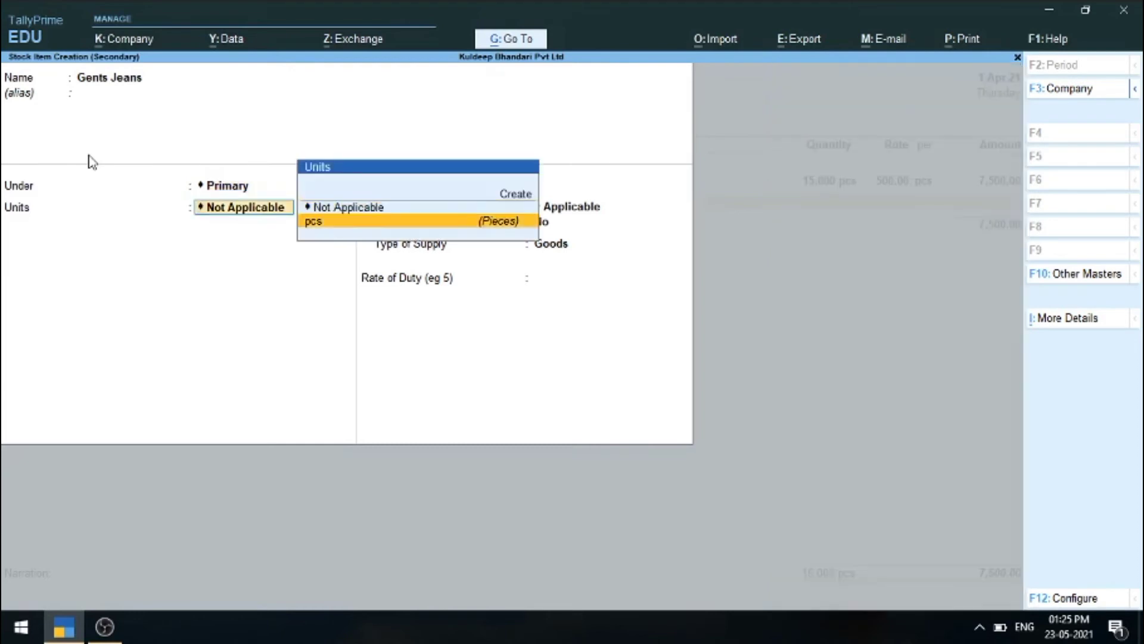
{"action": "key", "text": "Return"}
{"action": "key", "text": "Return"}
{"action": "key", "text": "Return"}
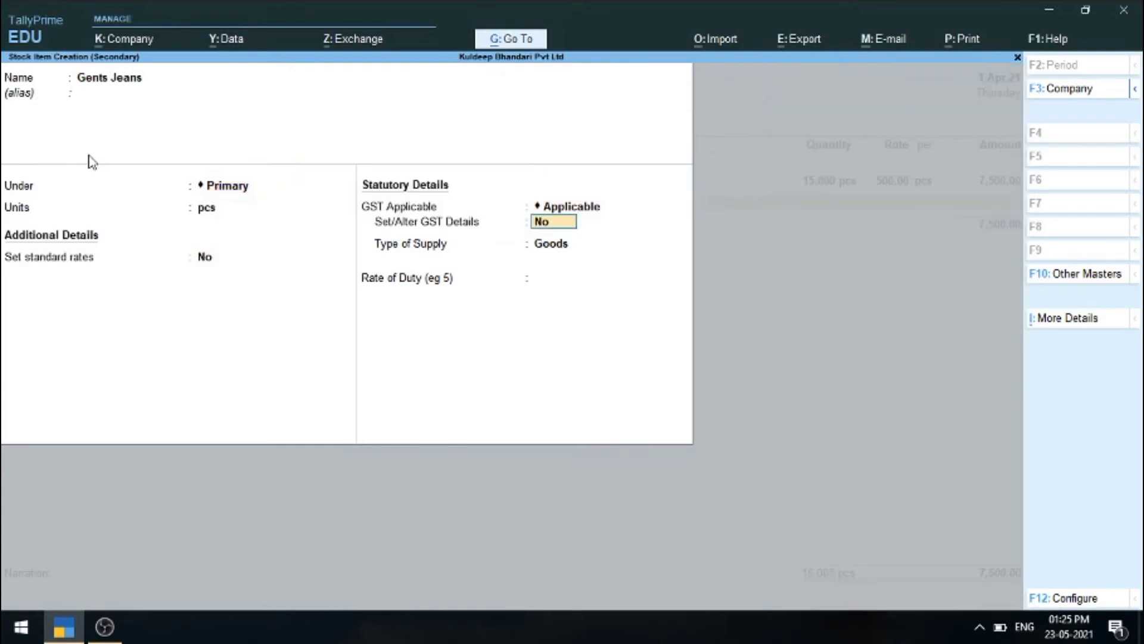
{"action": "key", "text": "y"}
{"action": "key", "text": "Return"}
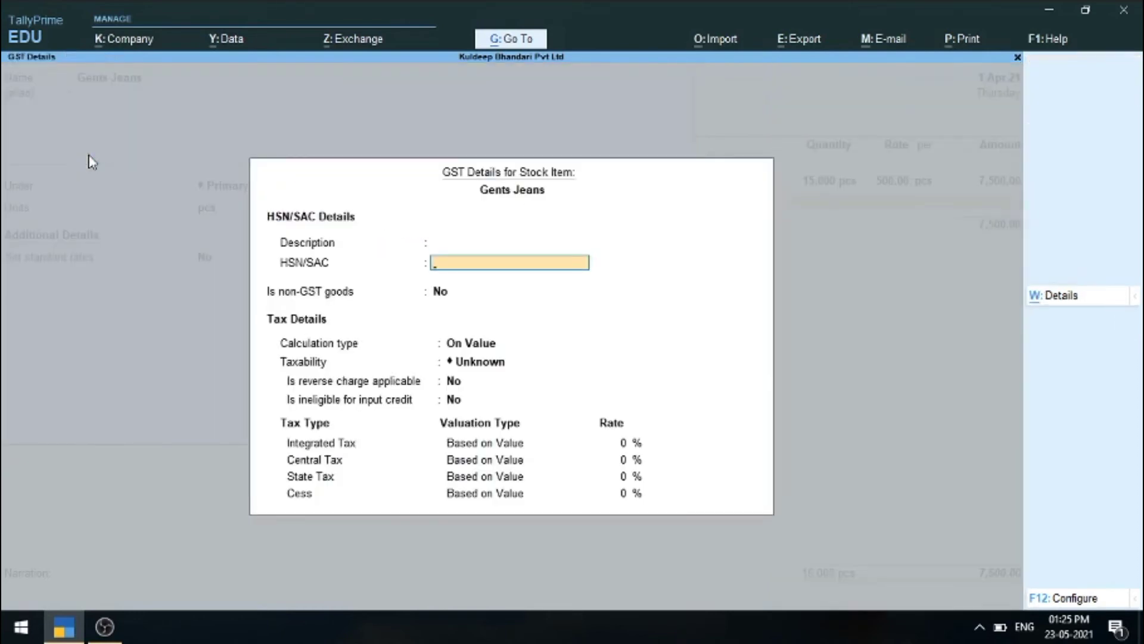
Set the HSN/SAC of Gents Jeans to 12454 and make it taxable on value, without reverse charge or input credit ineligibility
{"action": "type", "text": "12454"}
{"action": "key", "text": "Return"}
{"action": "key", "text": "Return"}
{"action": "key", "text": "Return"}
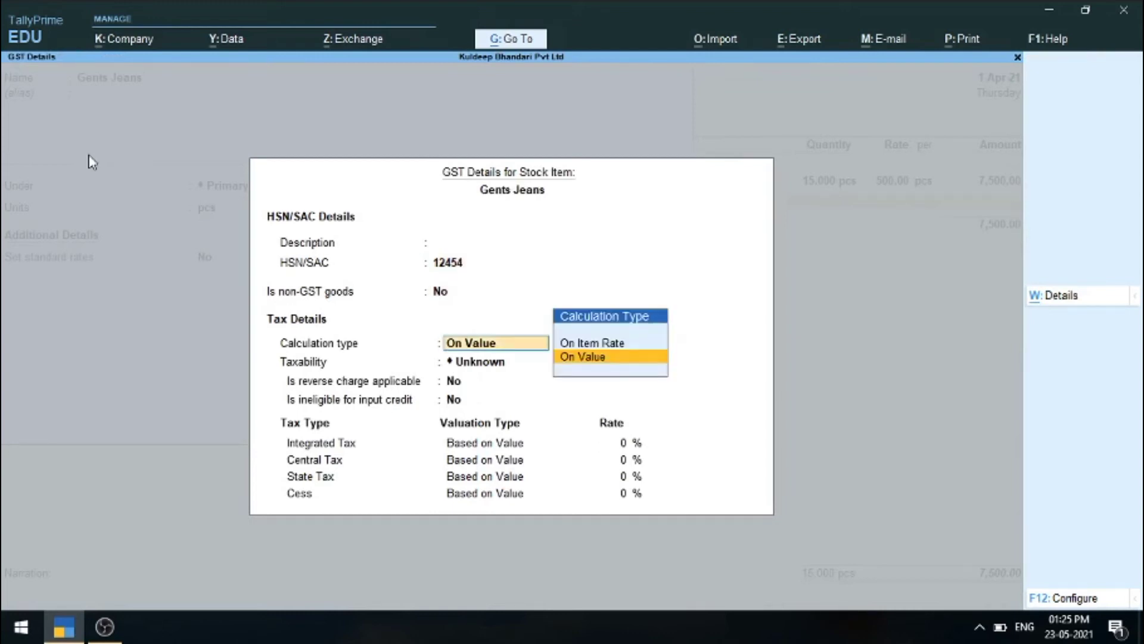
{"action": "type", "text": "t"}
{"action": "key", "text": "Return"}
{"action": "key", "text": "Return"}
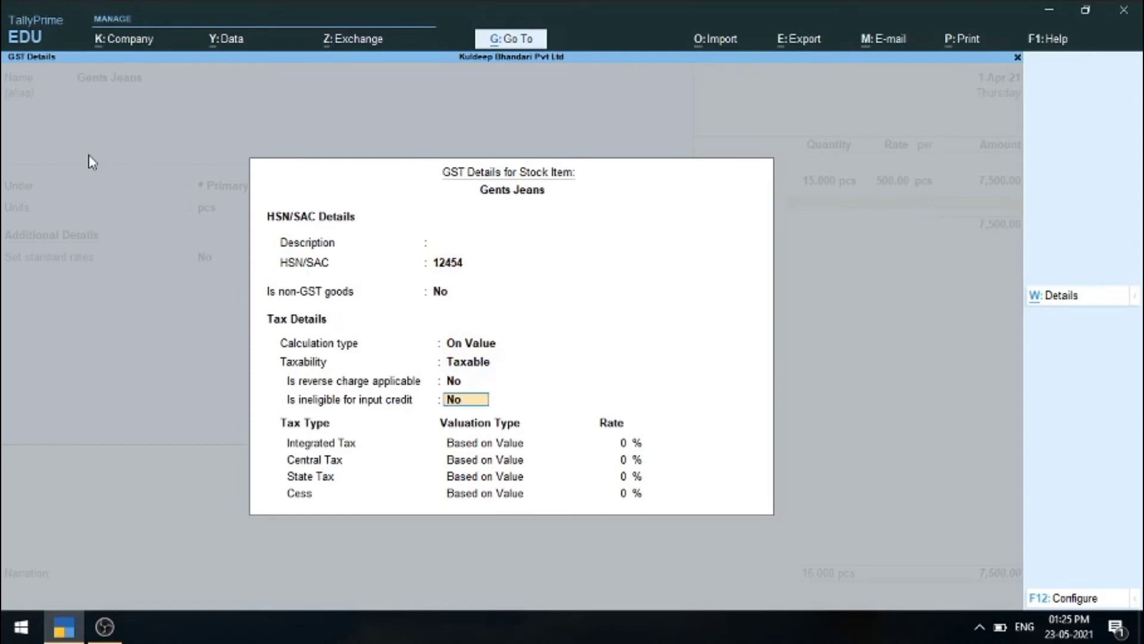
{"action": "key", "text": "Return"}
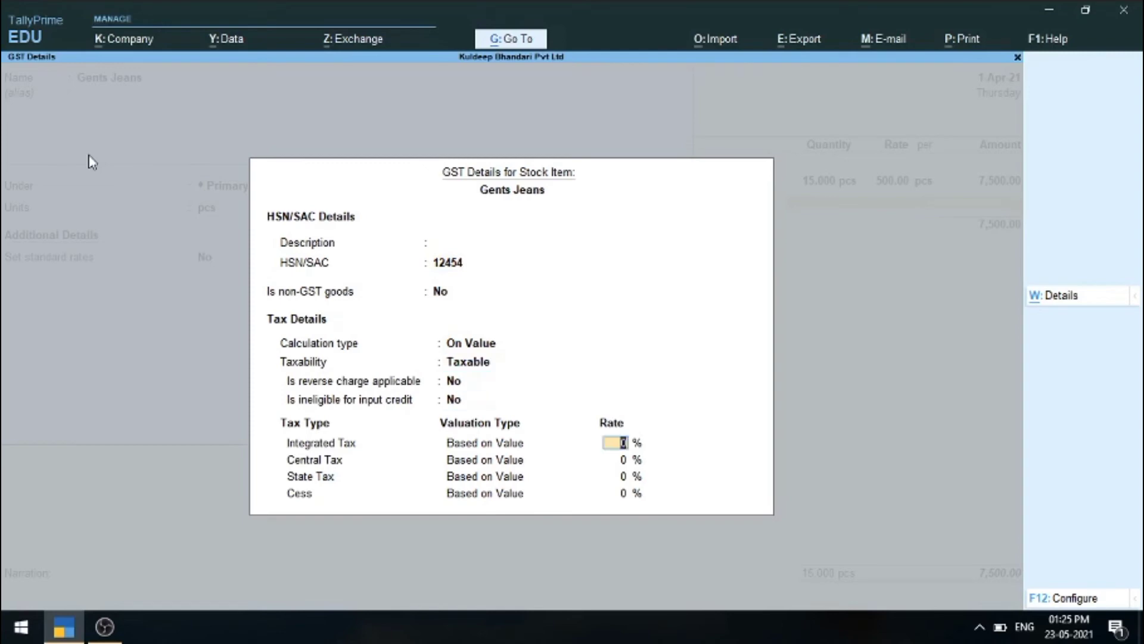
Set the integrated tax rate of Gents Jeans to 18%, leave cess at 0% and save the stock item
{"action": "type", "text": "18"}
{"action": "key", "text": "Return"}
{"action": "key", "text": "Return"}
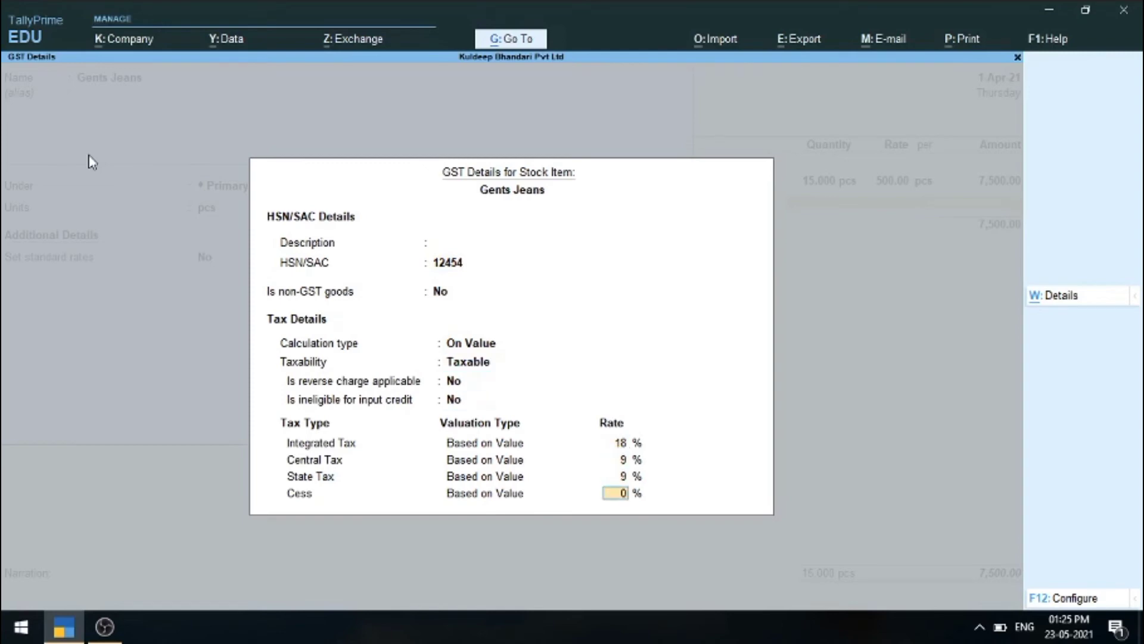
{"action": "key", "text": "Return"}
{"action": "key", "text": "Return"}
{"action": "key", "text": "Return"}
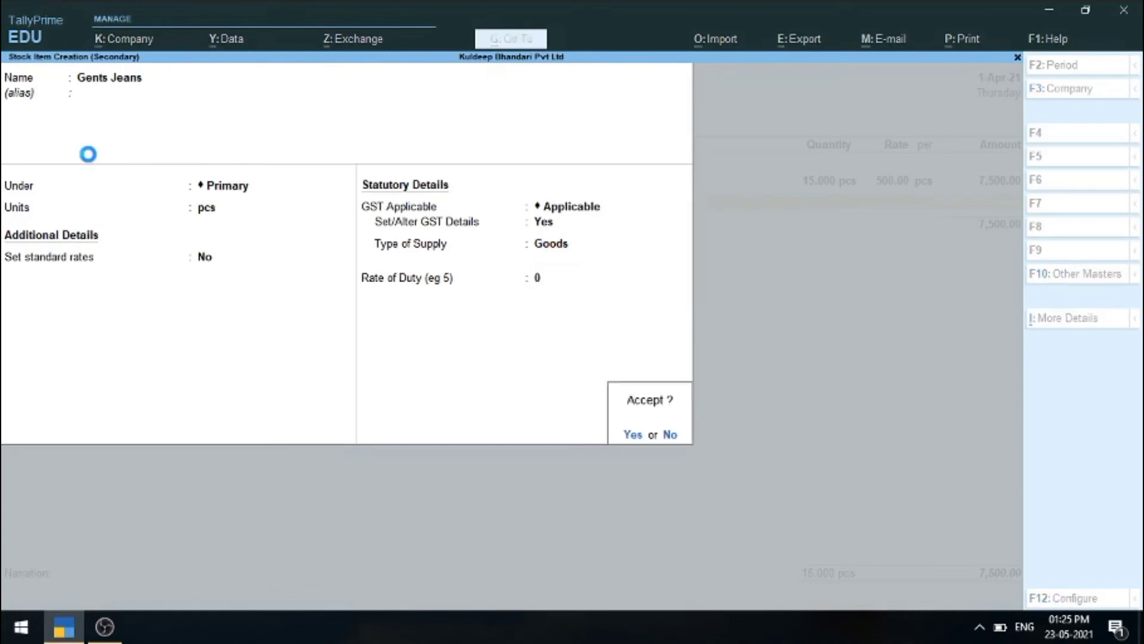
{"action": "key", "text": "Return"}
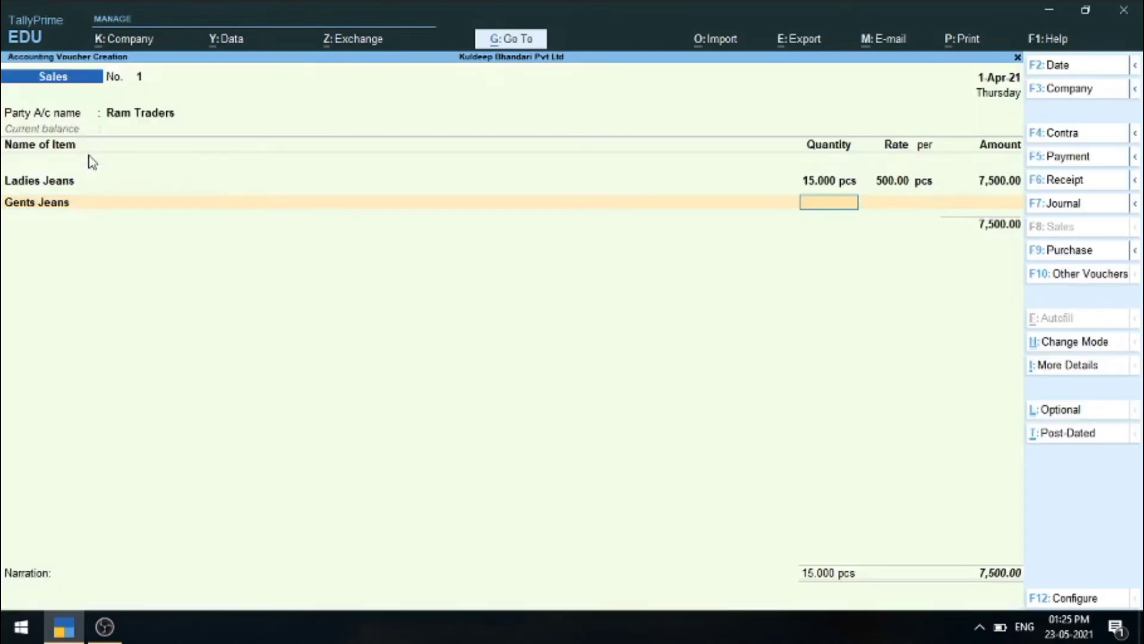
Enter a quantity of 50 pcs at a rate of 2000 per piece for Gents Jeans and open its accounting details
{"action": "type", "text": "50"}
{"action": "key", "text": "Return"}
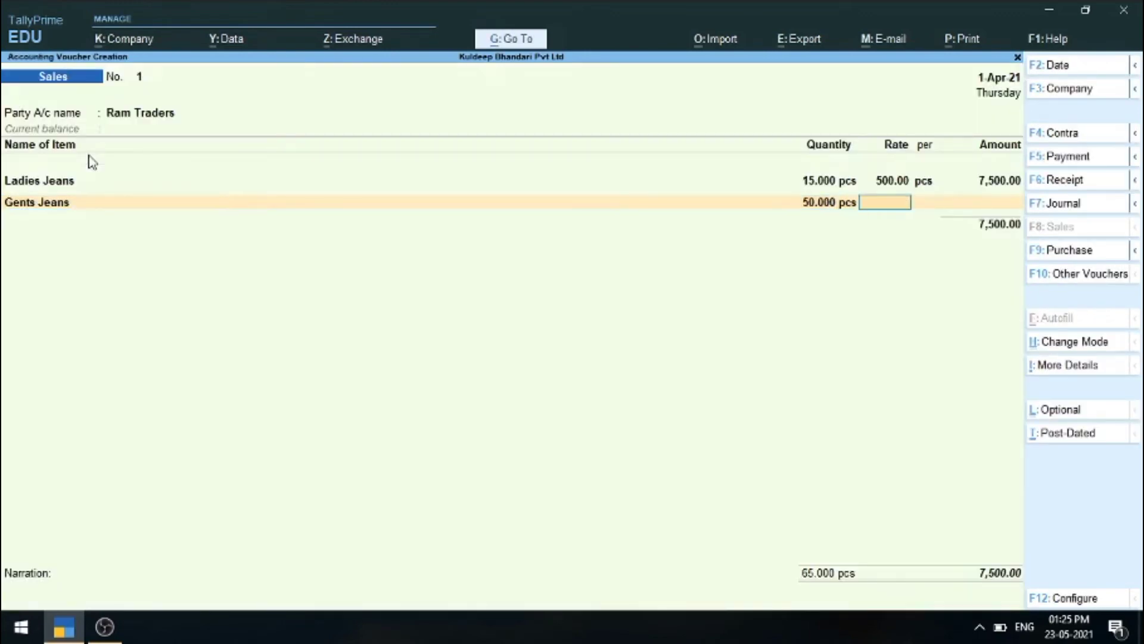
{"action": "type", "text": "10"}
{"action": "key", "text": "BackSpace"}
{"action": "key", "text": "BackSpace"}
{"action": "type", "text": "2000"}
{"action": "key", "text": "Return"}
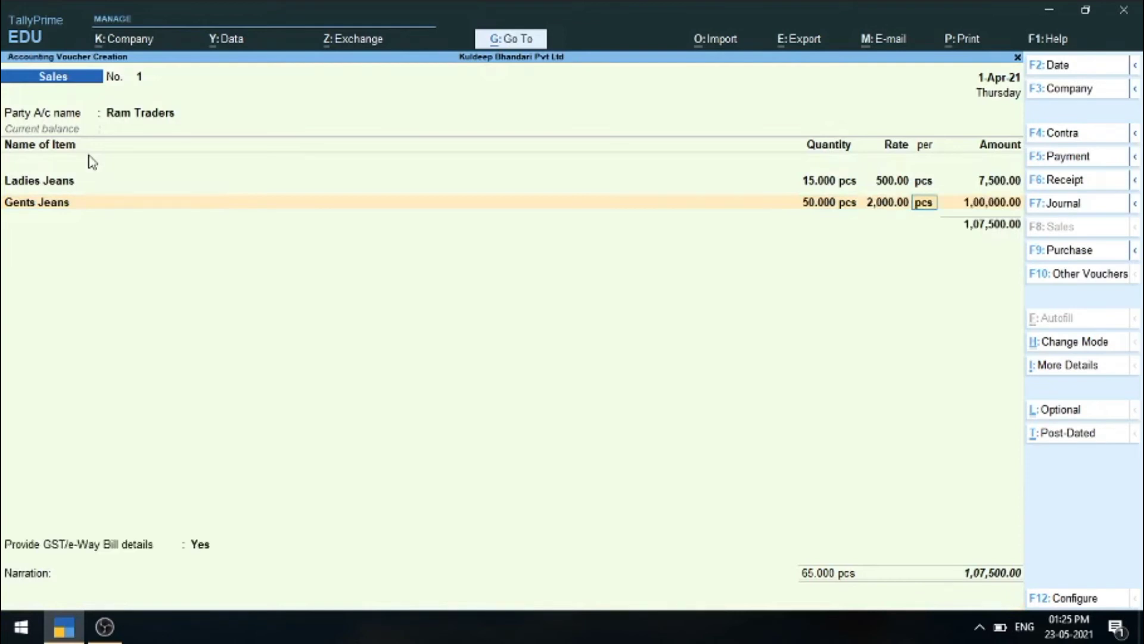
{"action": "key", "text": "Return"}
{"action": "key", "text": "Return"}
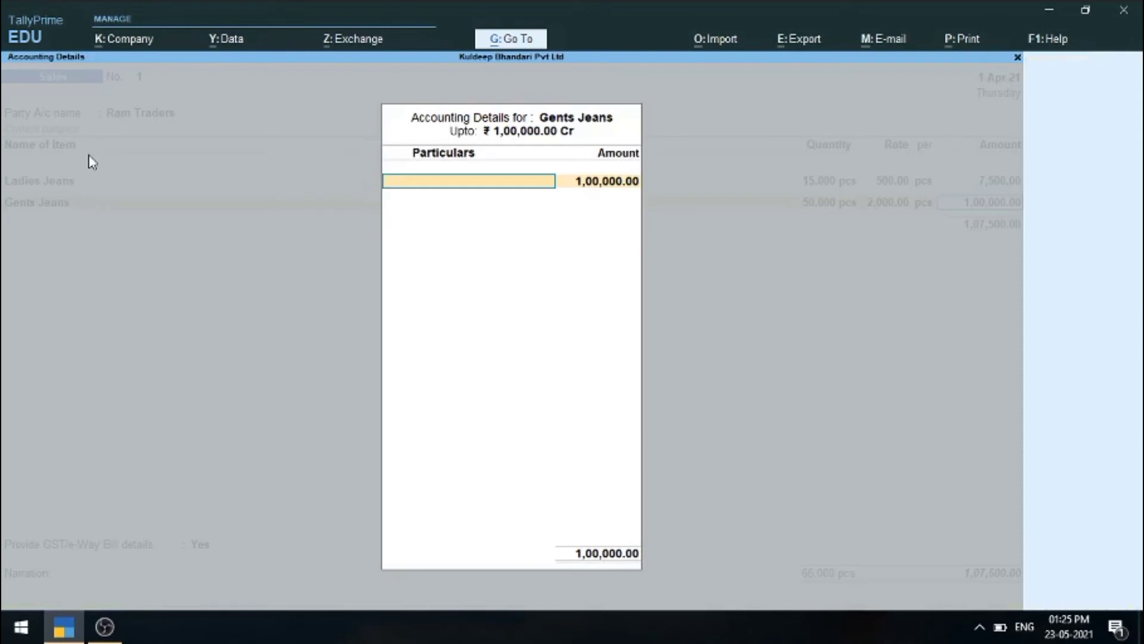
{"action": "key", "text": "alt+c"}
{"action": "type", "text": "Sales"}
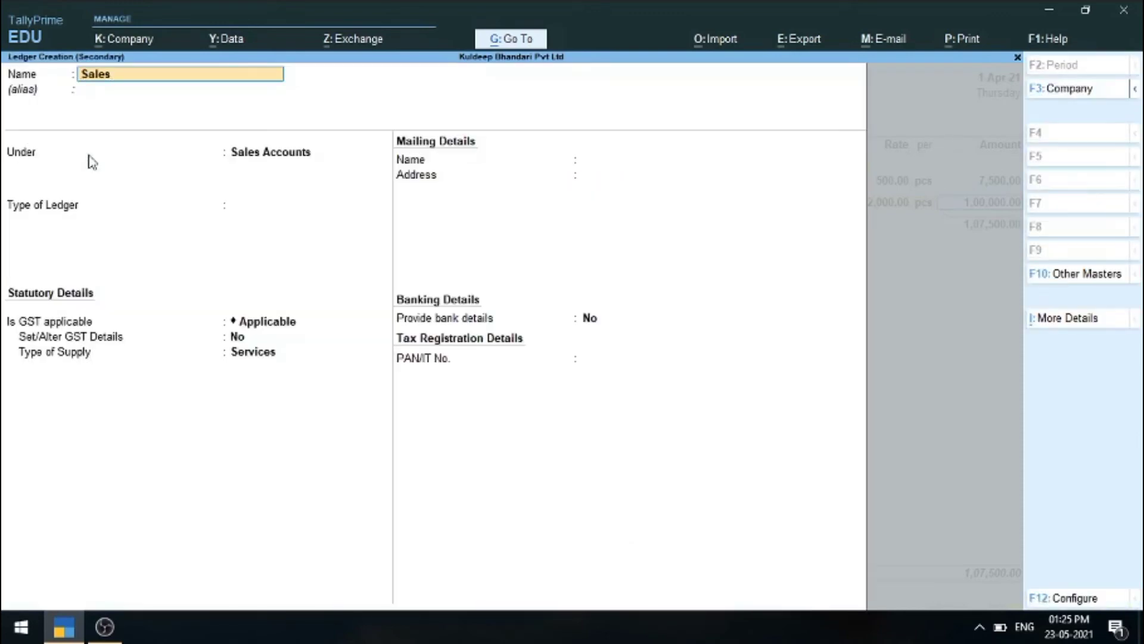
{"action": "key", "text": "BackSpace"}
{"action": "key", "text": "BackSpace"}
{"action": "key", "text": "BackSpace"}
{"action": "key", "text": "BackSpace"}
{"action": "key", "text": "BackSpace"}
{"action": "type", "text": "Local Sales @18%"}
{"action": "key", "text": "Return"}
{"action": "key", "text": "Return"}
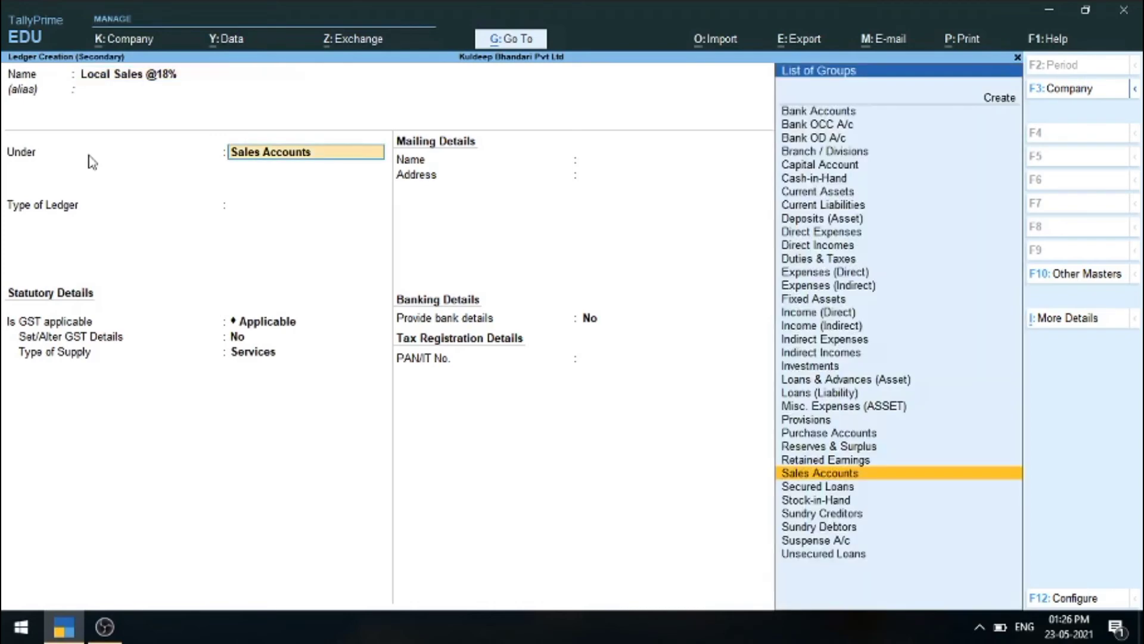
{"action": "key", "text": "Return"}
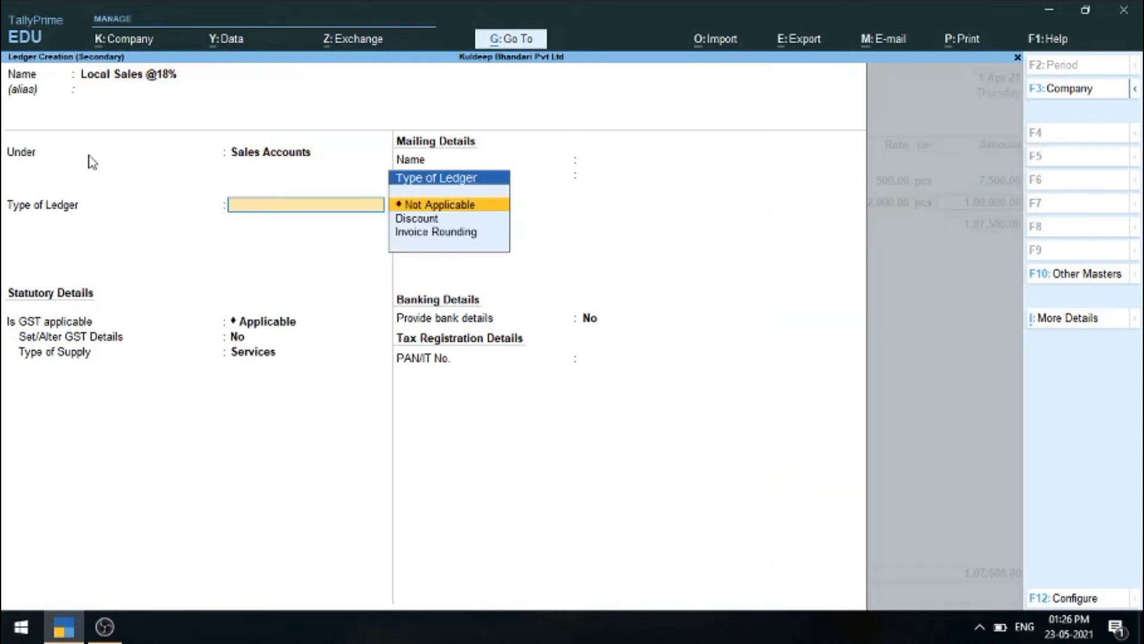
{"action": "key", "text": "Return"}
{"action": "key", "text": "Return"}
{"action": "key", "text": "y"}
{"action": "key", "text": "Return"}
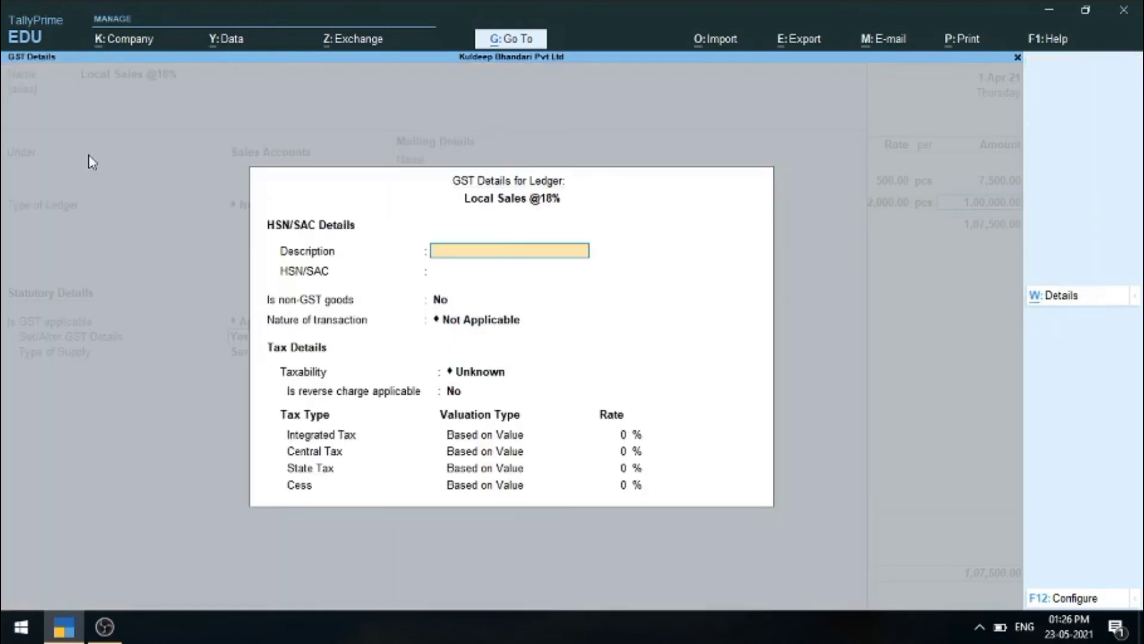
Leave the ledger's description and HSN/SAC blank, keep non-GST goods at No and set the nature of transaction to Sales Taxable
{"action": "key", "text": "Return"}
{"action": "key", "text": "Return"}
{"action": "key", "text": "Return"}
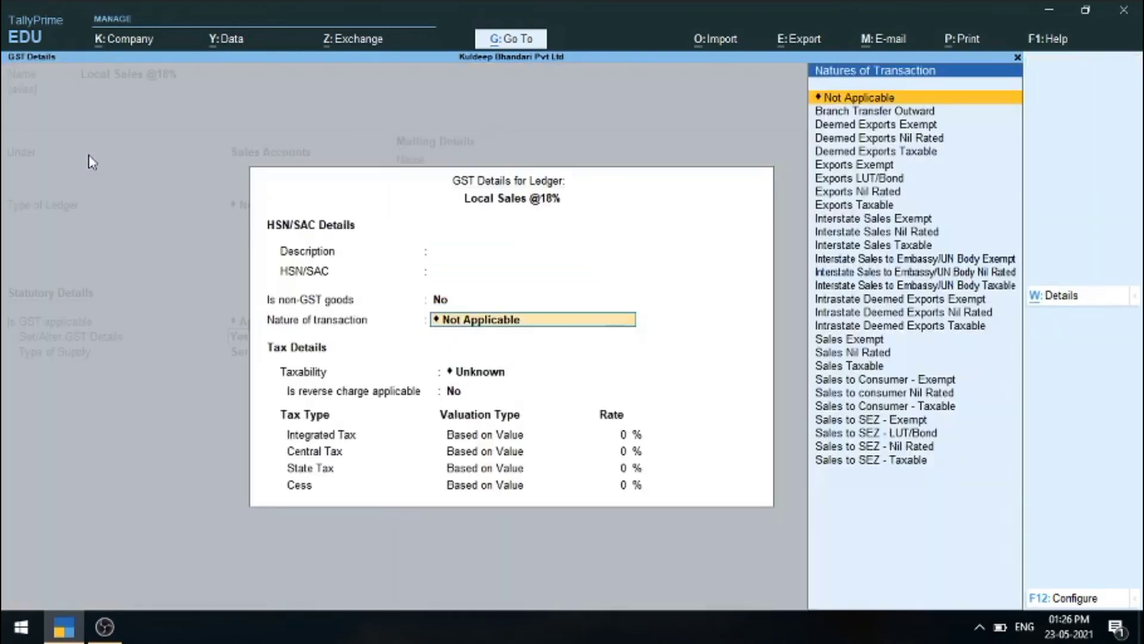
{"action": "key", "text": "Down"}
{"action": "key", "text": "Down"}
{"action": "key", "text": "Down"}
{"action": "key", "text": "Down"}
{"action": "key", "text": "Down"}
{"action": "key", "text": "Down"}
{"action": "key", "text": "Down"}
{"action": "key", "text": "Down"}
{"action": "key", "text": "Down"}
{"action": "key", "text": "Down"}
{"action": "key", "text": "Down"}
{"action": "key", "text": "Down"}
{"action": "key", "text": "Down"}
{"action": "key", "text": "Down"}
{"action": "key", "text": "Down"}
{"action": "key", "text": "Down"}
{"action": "key", "text": "Down"}
{"action": "key", "text": "Down"}
{"action": "key", "text": "Down"}
{"action": "key", "text": "Down"}
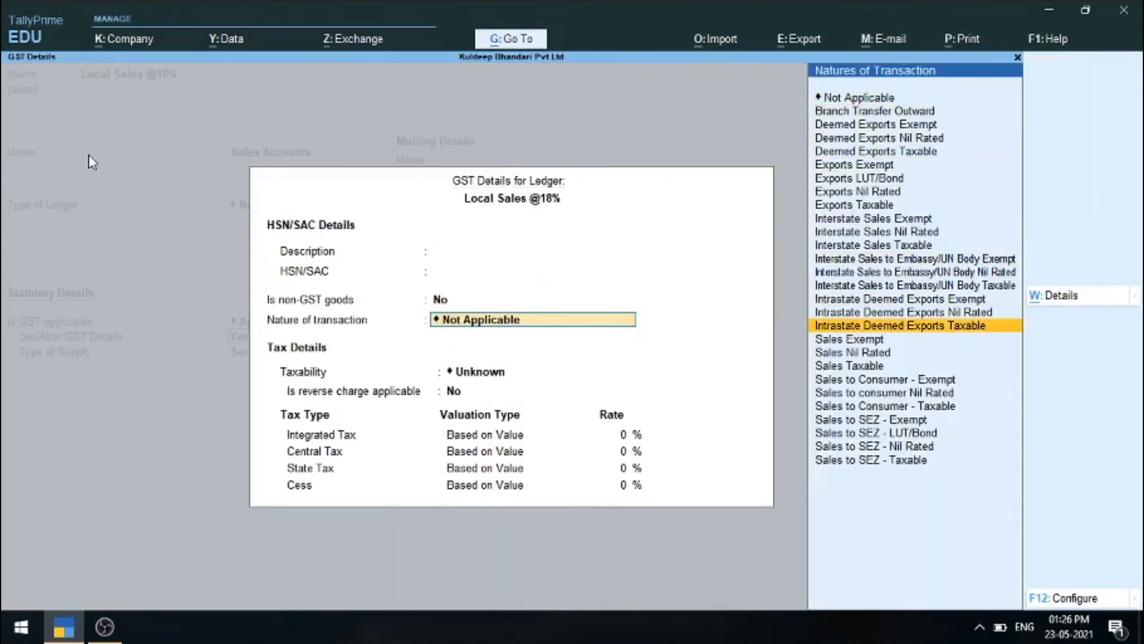
{"action": "key", "text": "Return"}
{"action": "key", "text": "Return"}
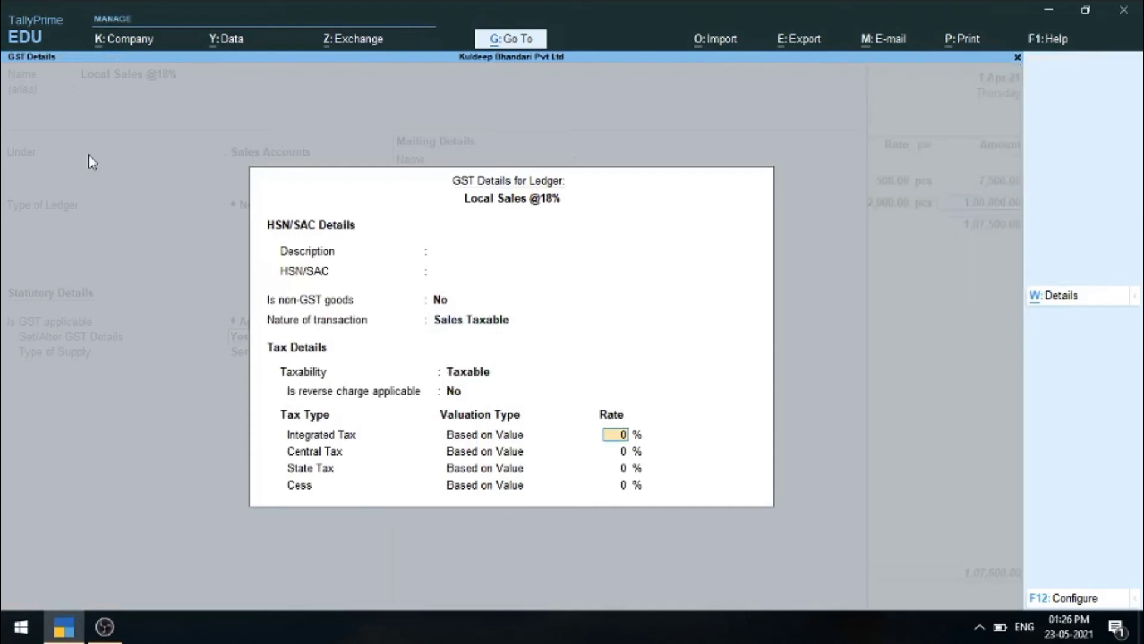
{"action": "type", "text": "18"}
{"action": "key", "text": "Return"}
{"action": "key", "text": "Return"}
{"action": "key", "text": "Return"}
{"action": "key", "text": "Return"}
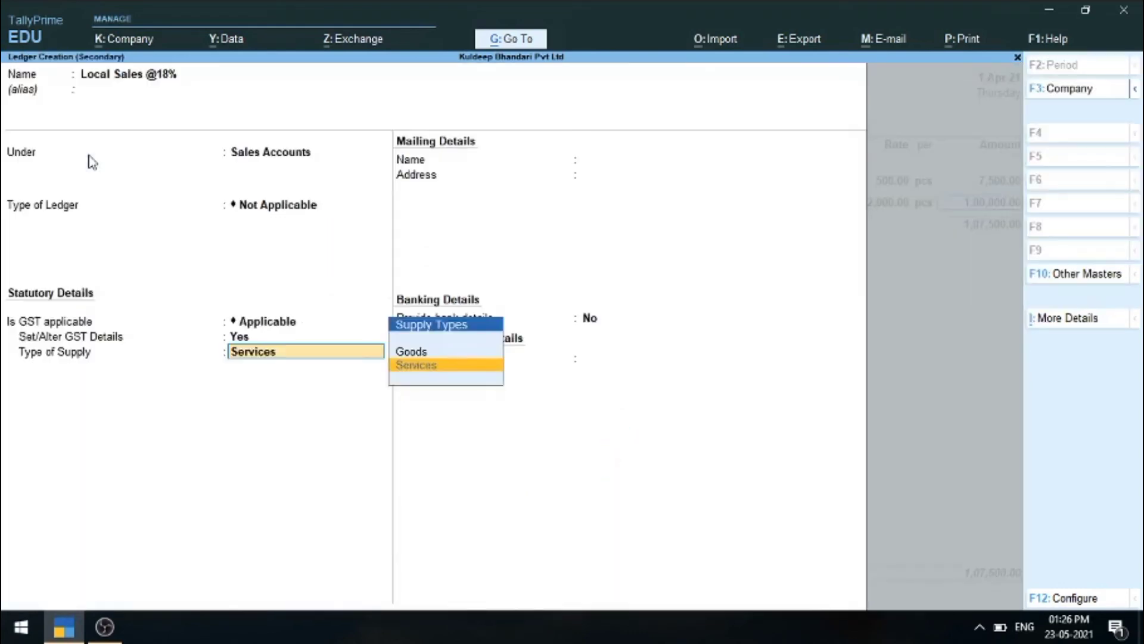
Set the type of supply to Goods, save the ledger and allocate the full Gents Jeans amount to it
{"action": "key", "text": "Up"}
{"action": "key", "text": "Return"}
{"action": "key", "text": "Return"}
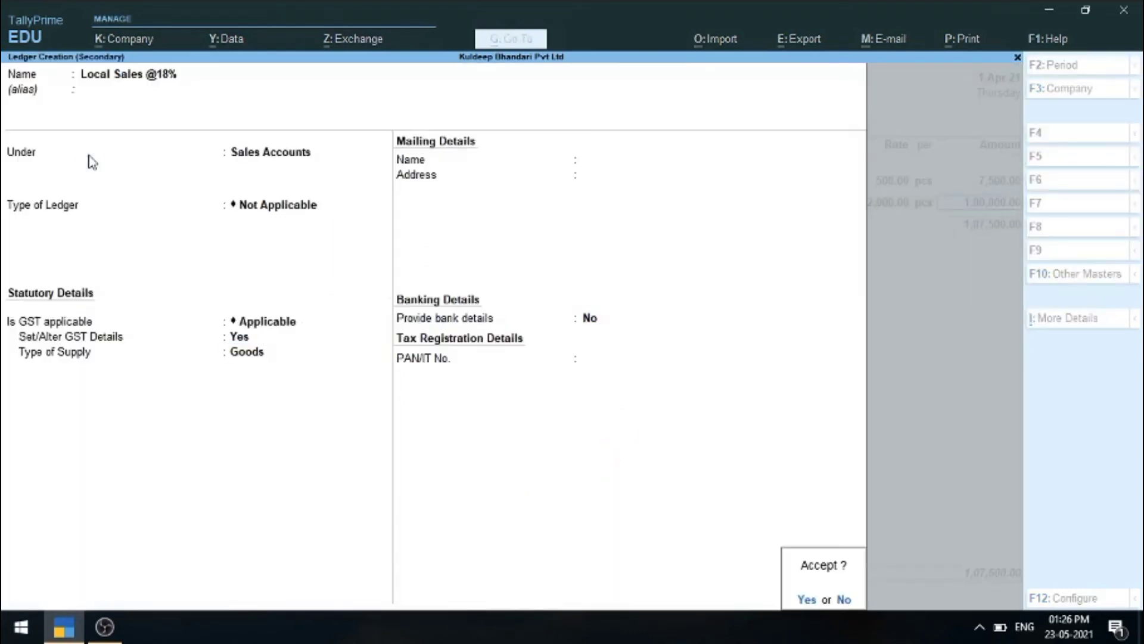
{"action": "key", "text": "Return"}
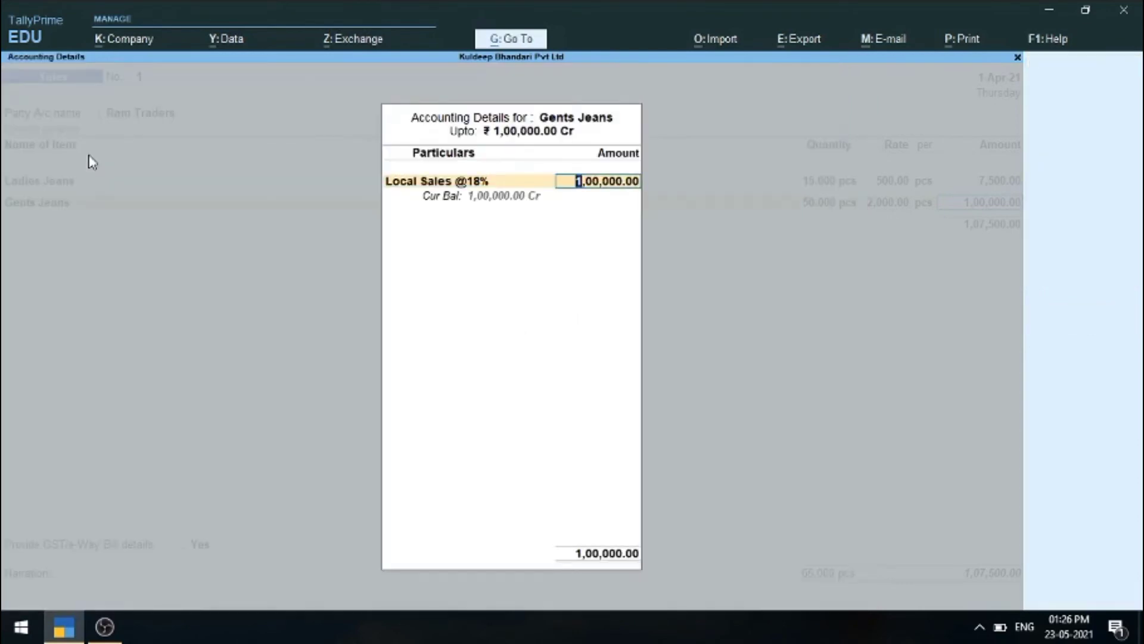
{"action": "key", "text": "Return"}
{"action": "key", "text": "Return"}
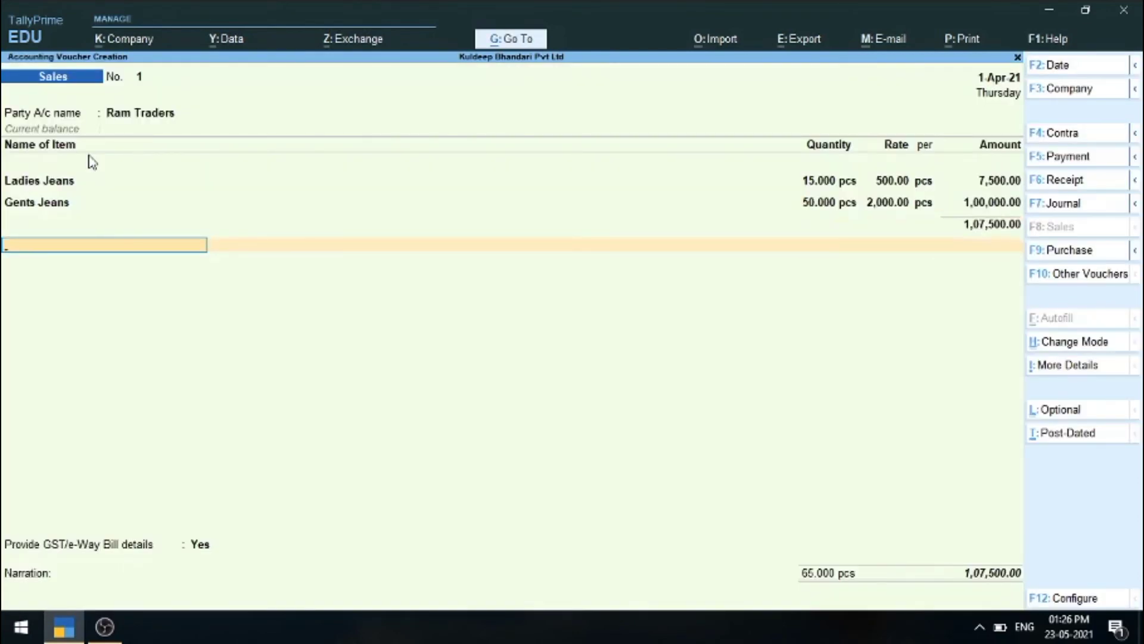
Create a tax ledger named Output Cgst from the voucher and place it under Duties & Taxes
{"action": "key", "text": "alt+c"}
{"action": "type", "text": "Cgs"}
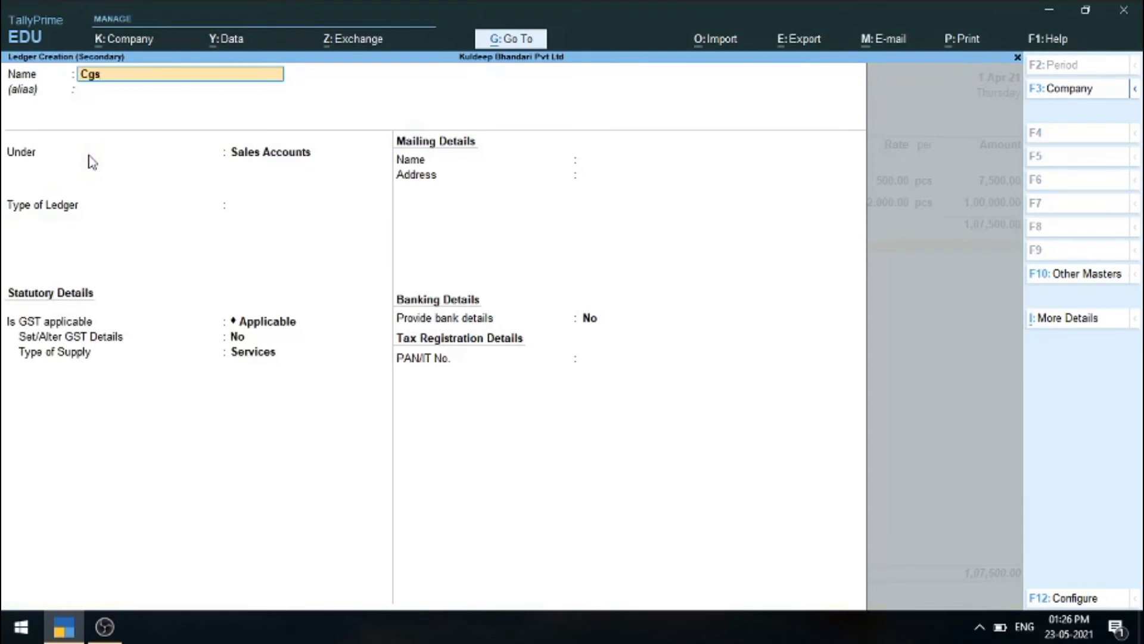
{"action": "key", "text": "BackSpace"}
{"action": "key", "text": "BackSpace"}
{"action": "key", "text": "BackSpace"}
{"action": "type", "text": "Output Cgst"}
{"action": "key", "text": "Return"}
{"action": "key", "text": "Return"}
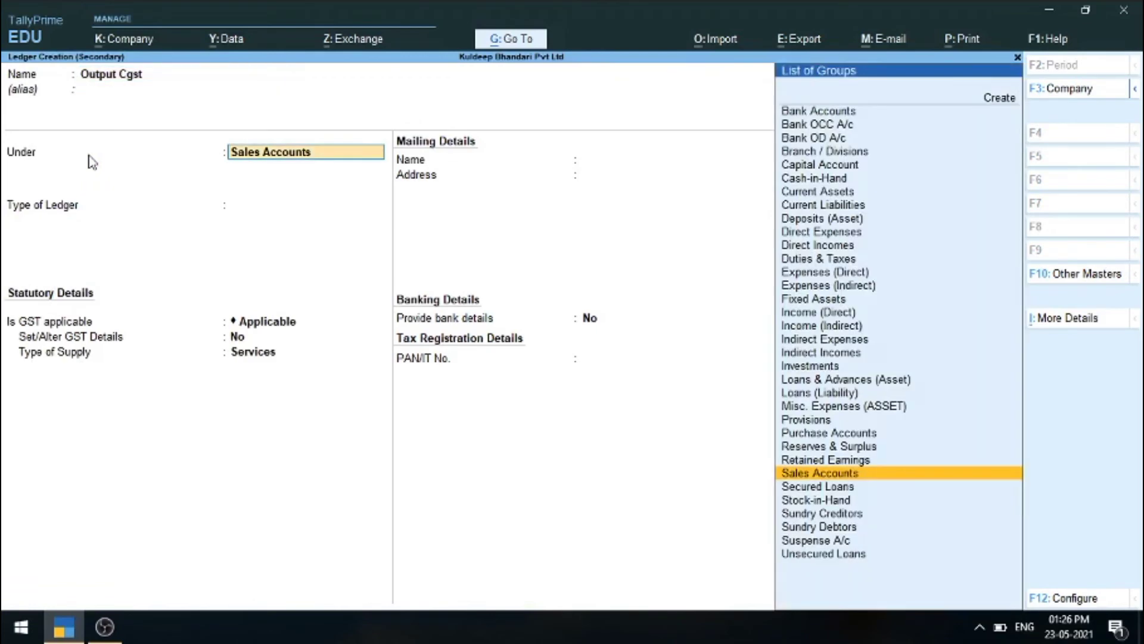
{"action": "type", "text": "Dut"}
{"action": "key", "text": "Return"}
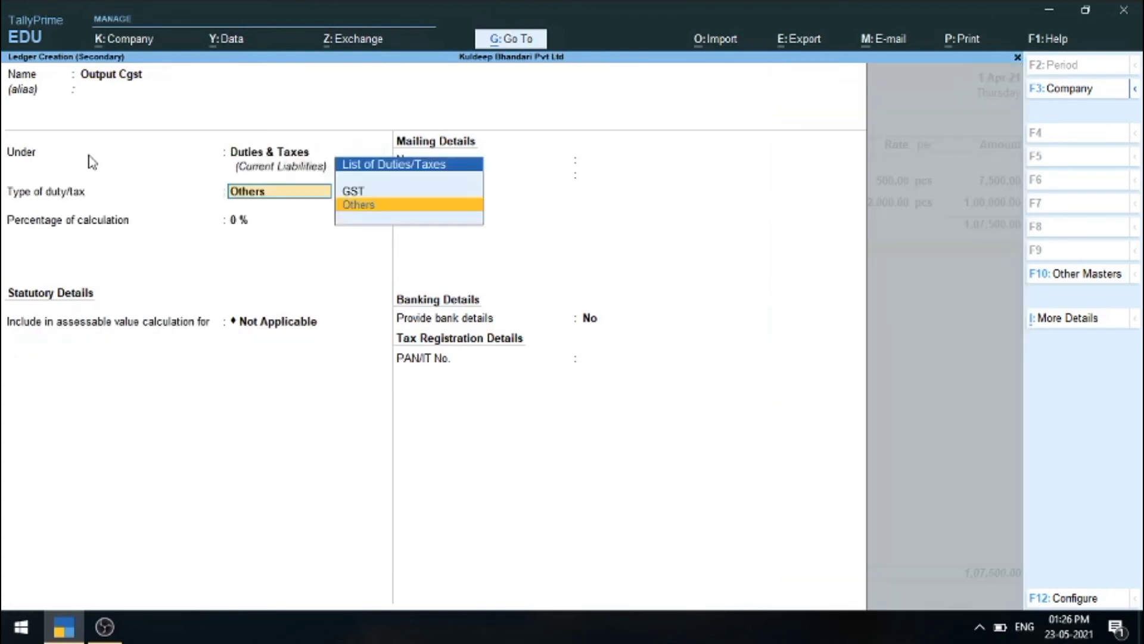
Make Output Cgst a GST ledger of type Central Tax at 0% without rounding, and save it into the voucher
{"action": "key", "text": "Up"}
{"action": "key", "text": "Return"}
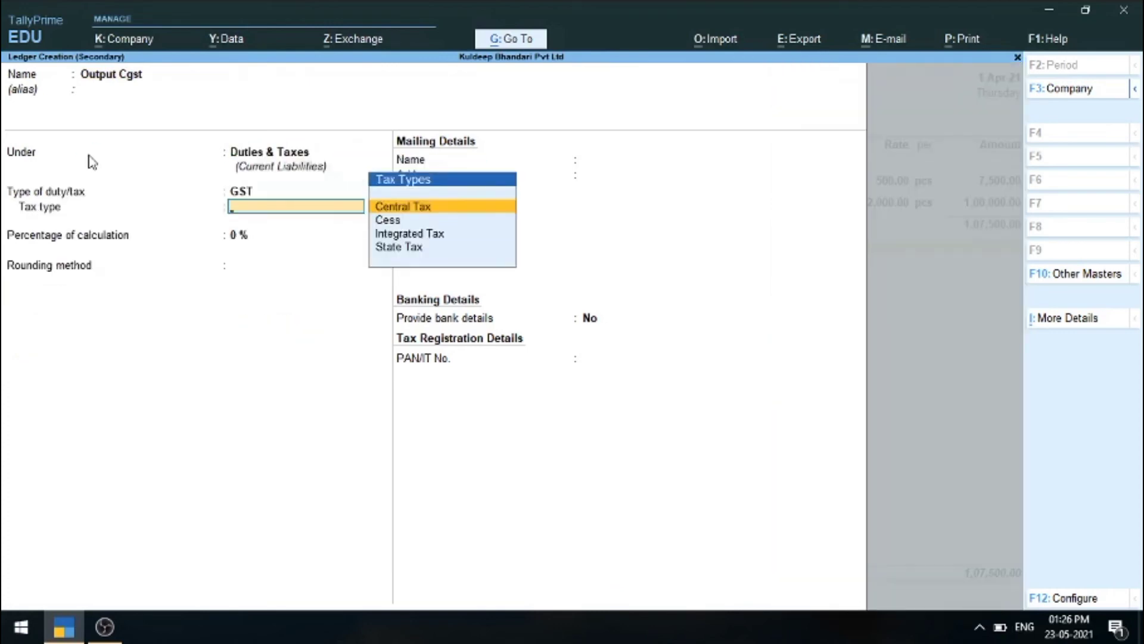
{"action": "key", "text": "Down"}
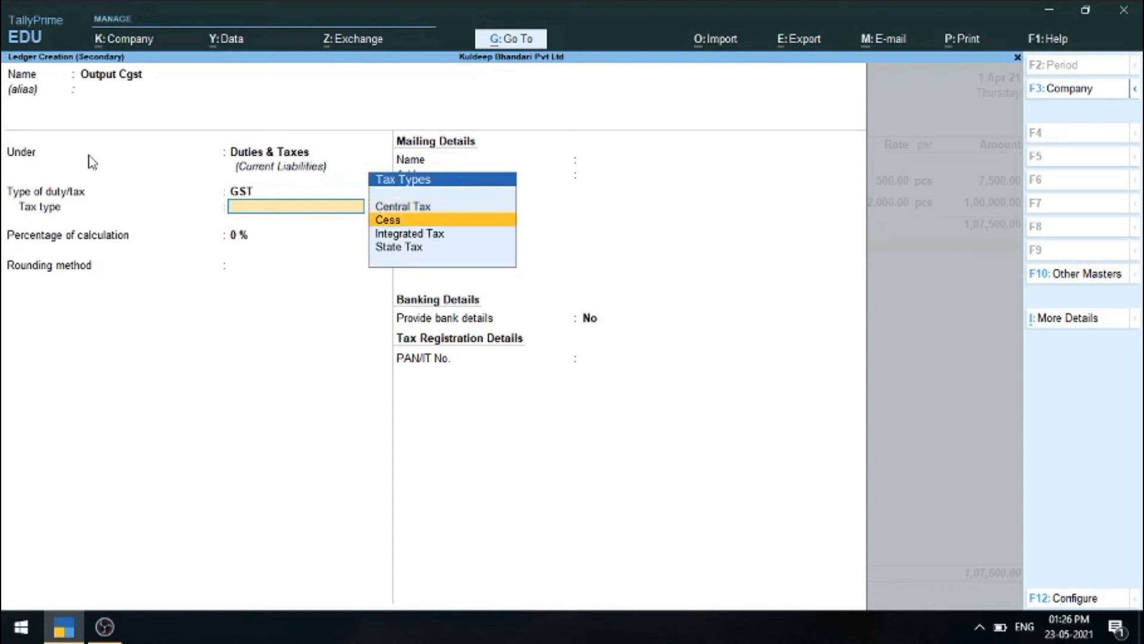
{"action": "key", "text": "Down"}
{"action": "key", "text": "Up"}
{"action": "key", "text": "Up"}
{"action": "key", "text": "Return"}
{"action": "key", "text": "Return"}
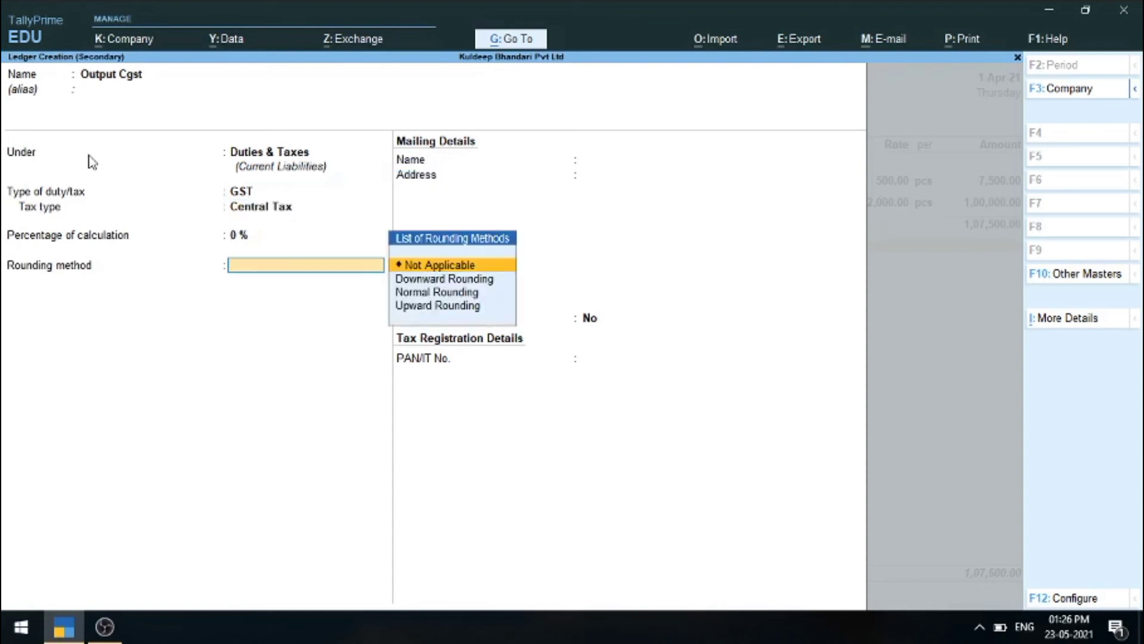
{"action": "key", "text": "Return"}
{"action": "key", "text": "Return"}
{"action": "key", "text": "Return"}
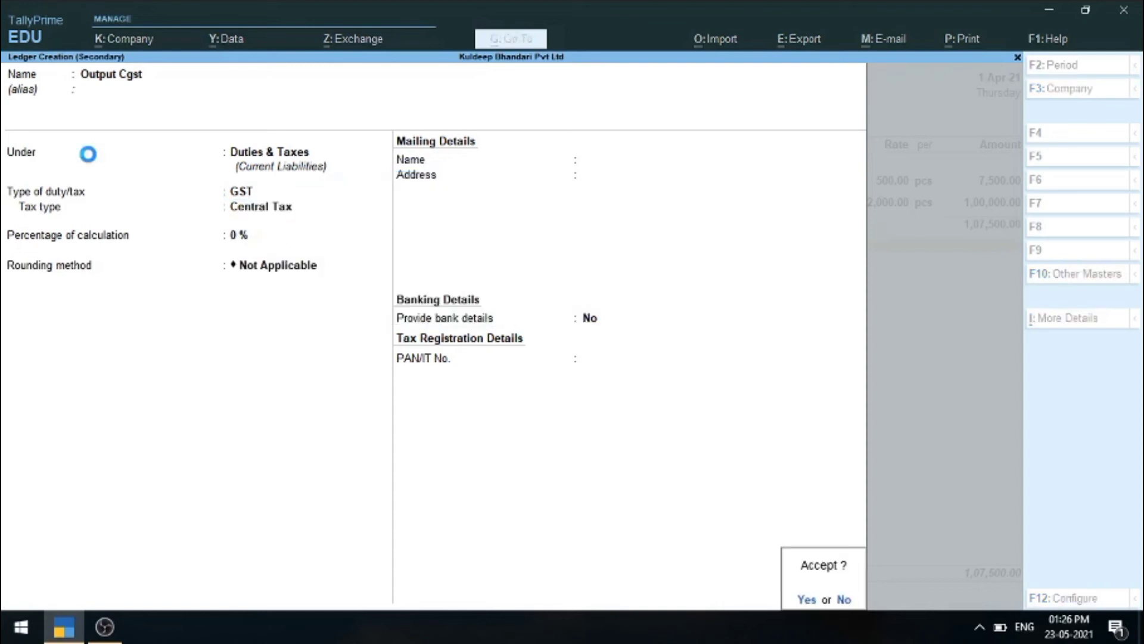
{"action": "key", "text": "Return"}
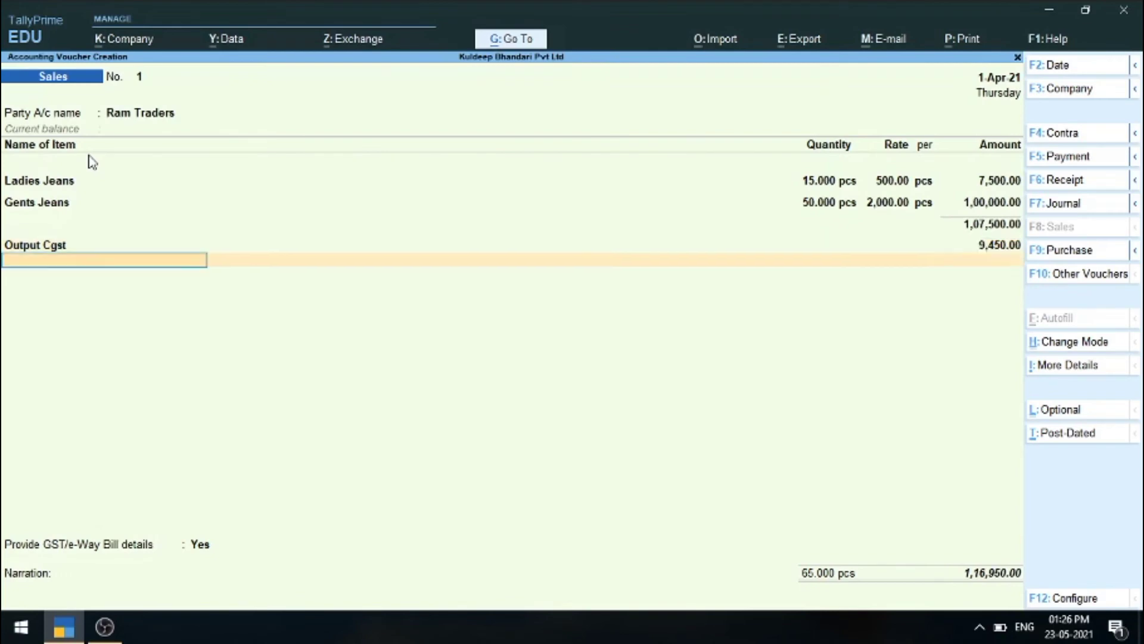
Create a ledger named Output Sgst under Duties & Taxes with GST as the duty type
{"action": "key", "text": "alt+c"}
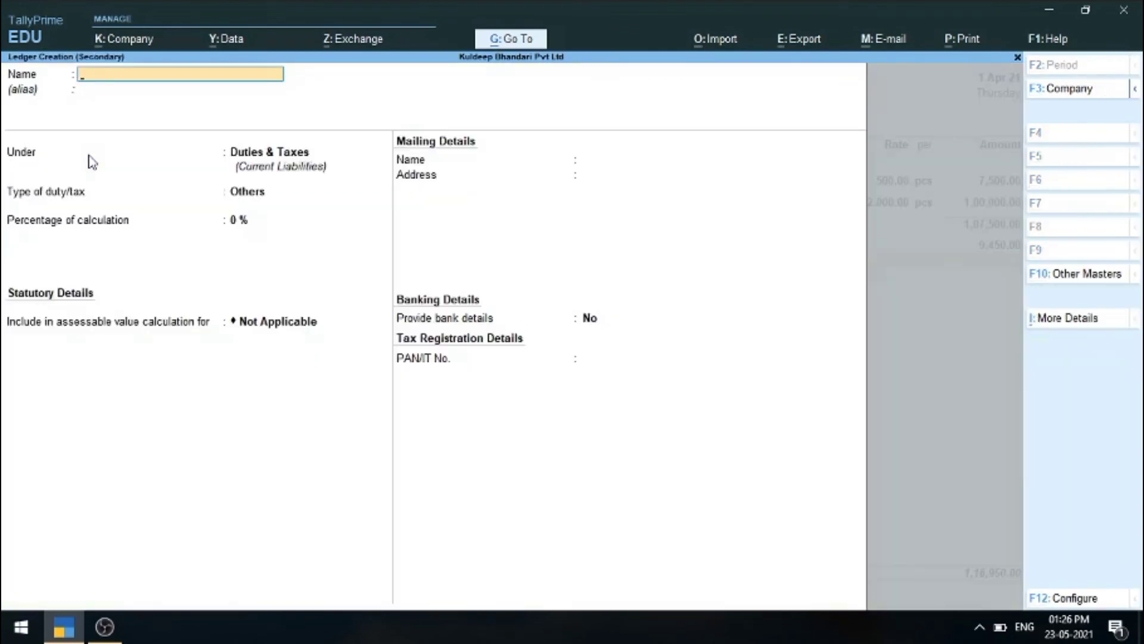
{"action": "type", "text": "Output Sgst"}
{"action": "key", "text": "Return"}
{"action": "key", "text": "Return"}
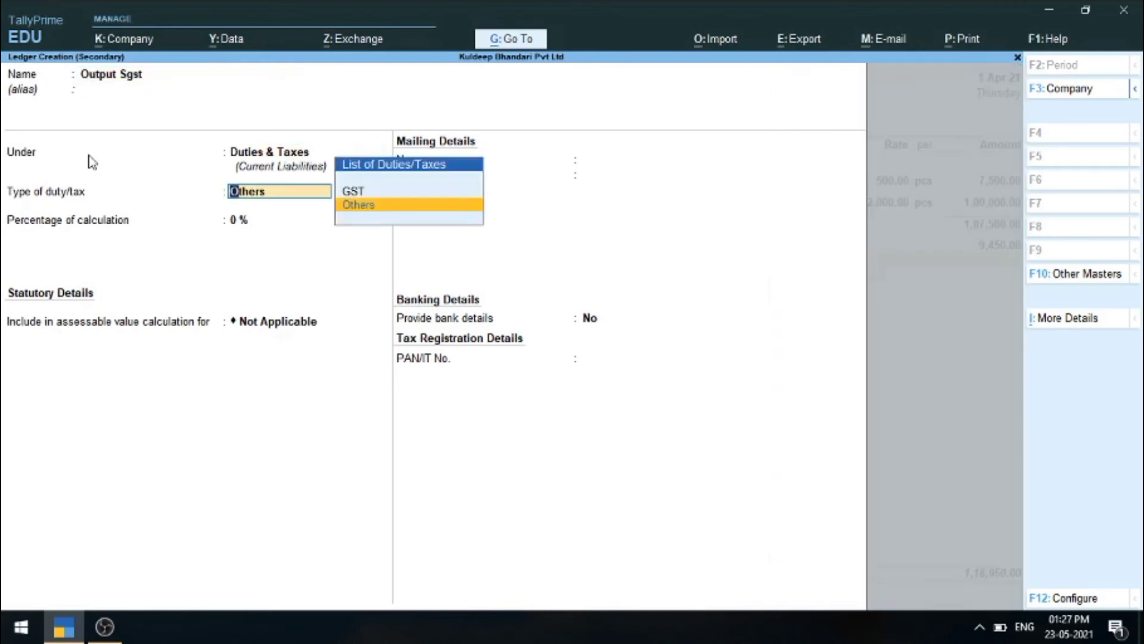
{"action": "key", "text": "Up"}
{"action": "key", "text": "Return"}
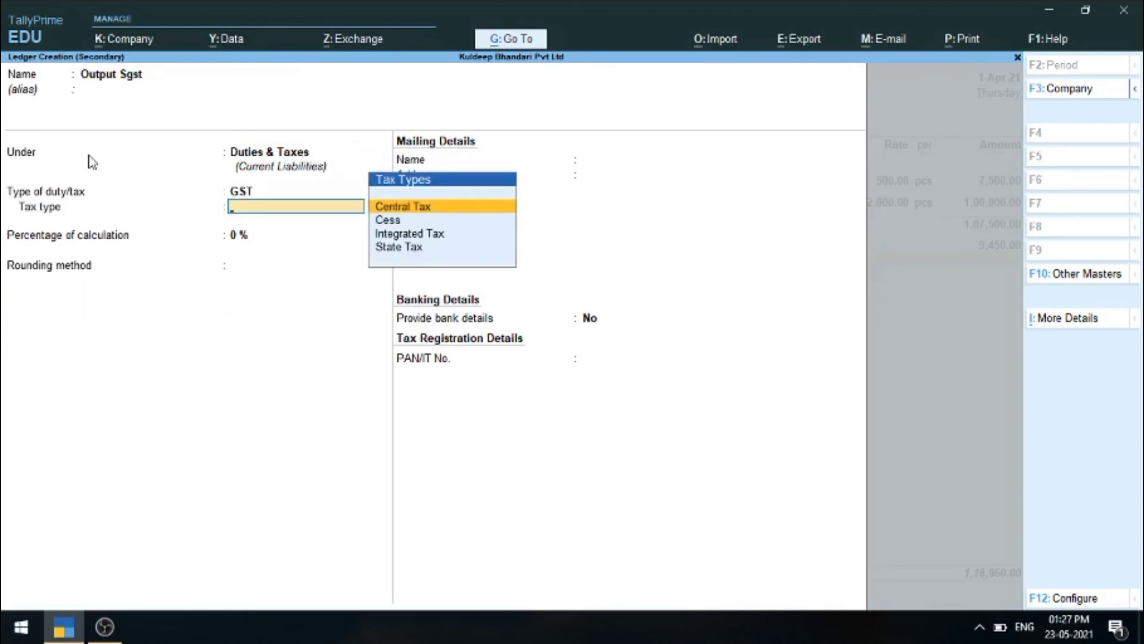
Set Output Sgst's tax type to State Tax at 0% without rounding, save it and add its amount to the voucher
{"action": "key", "text": "Down"}
{"action": "key", "text": "Down"}
{"action": "key", "text": "Down"}
{"action": "key", "text": "Return"}
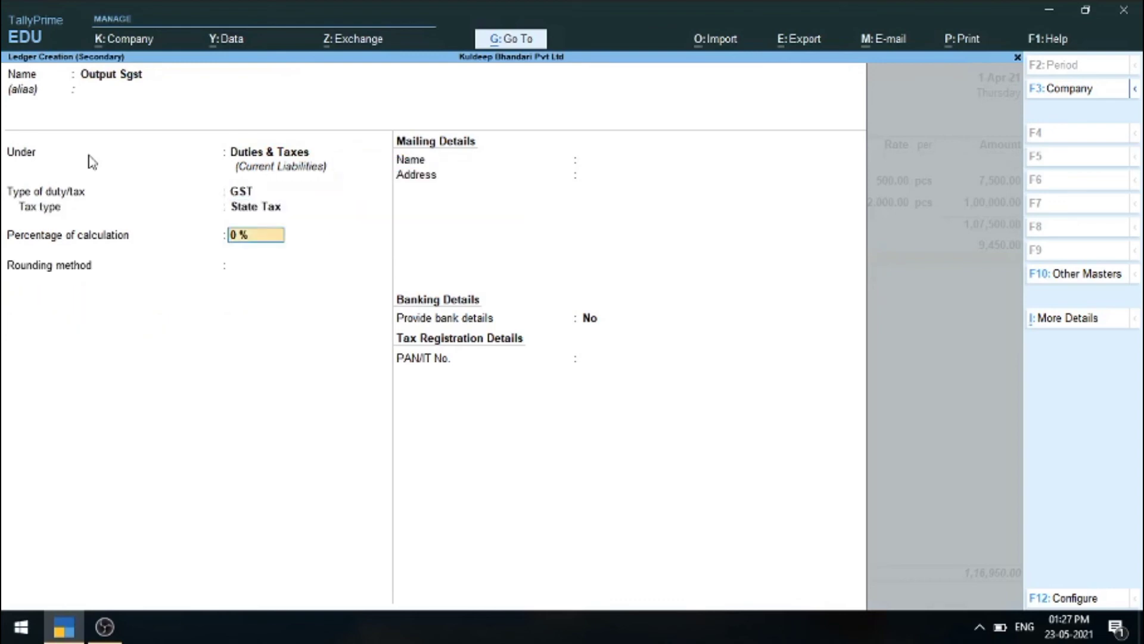
{"action": "key", "text": "Return"}
{"action": "key", "text": "Return"}
{"action": "key", "text": "Return"}
{"action": "key", "text": "Return"}
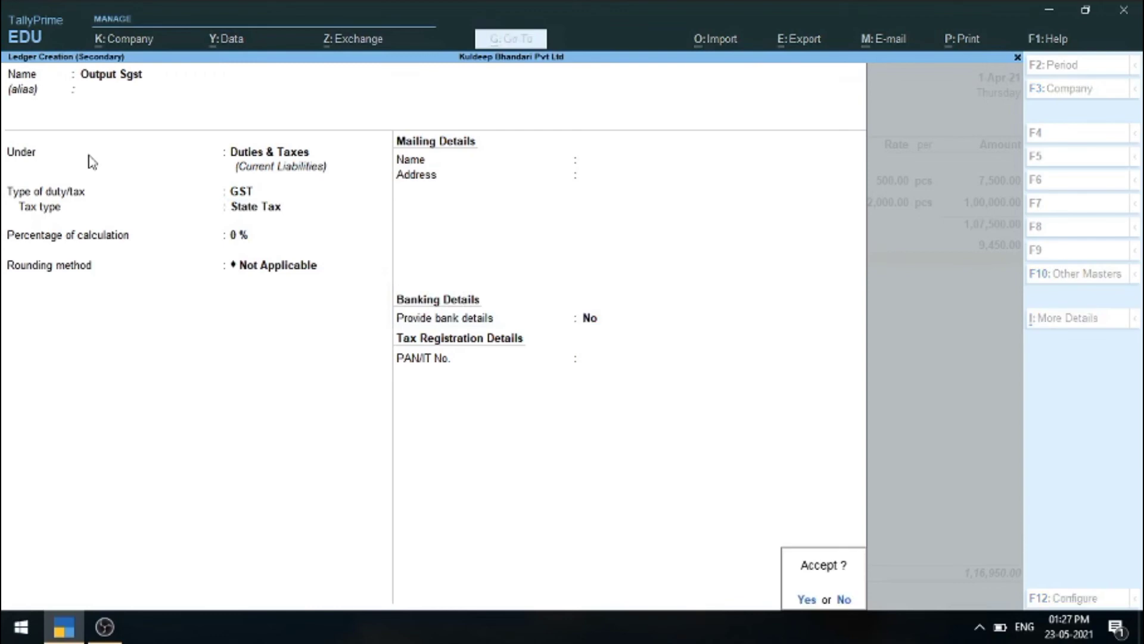
{"action": "key", "text": "Return"}
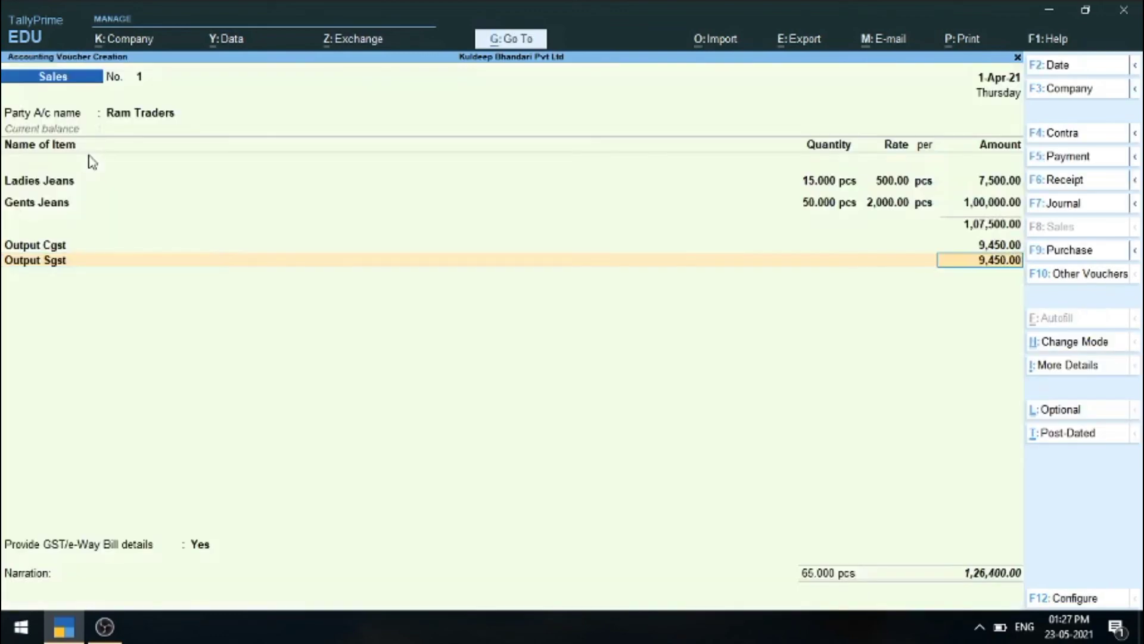
{"action": "key", "text": "Return"}
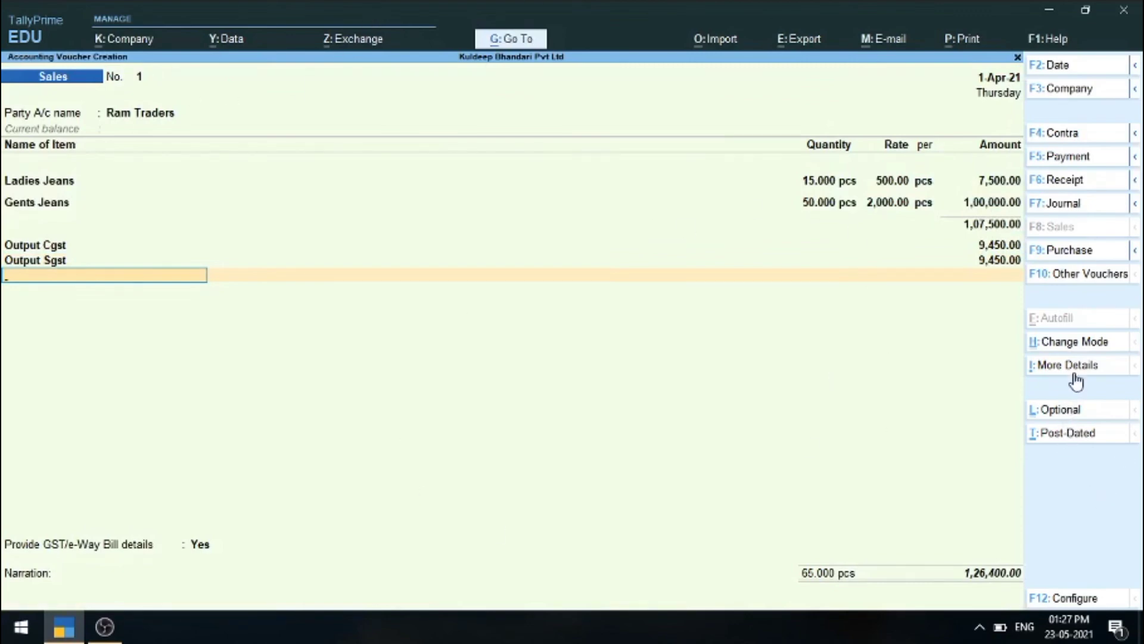
Examine the detailed GST tax analysis of the voucher from Ram Traders' additional details, including the central and state tax per item
{"action": "left_click", "coordinate": [1057, 376]}
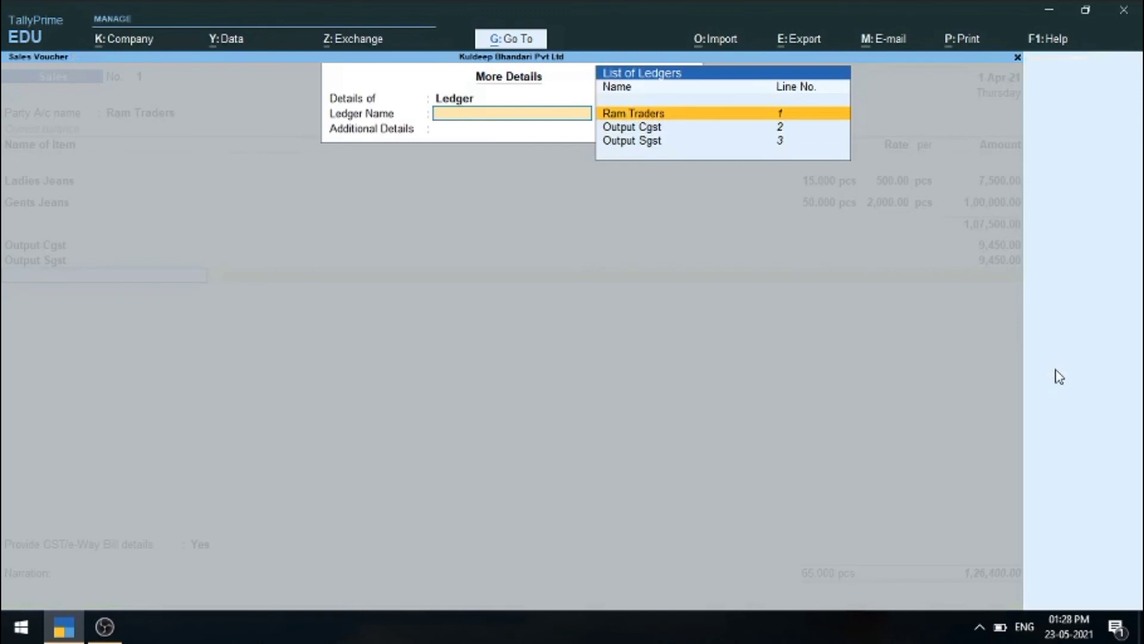
{"action": "key", "text": "Return"}
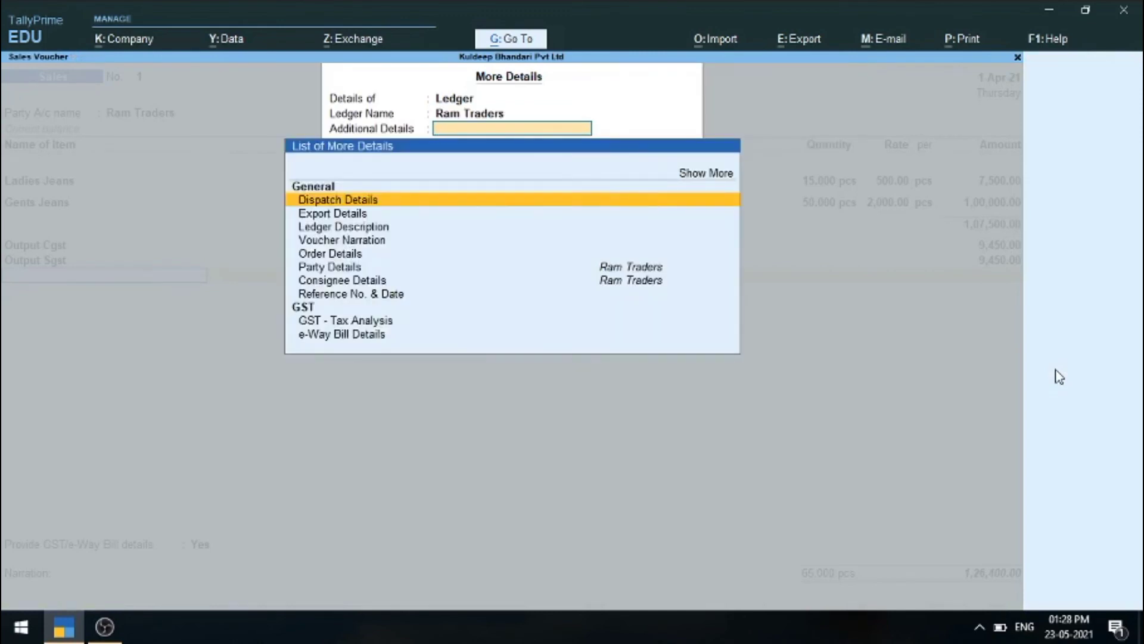
{"action": "key", "text": "BackSpace"}
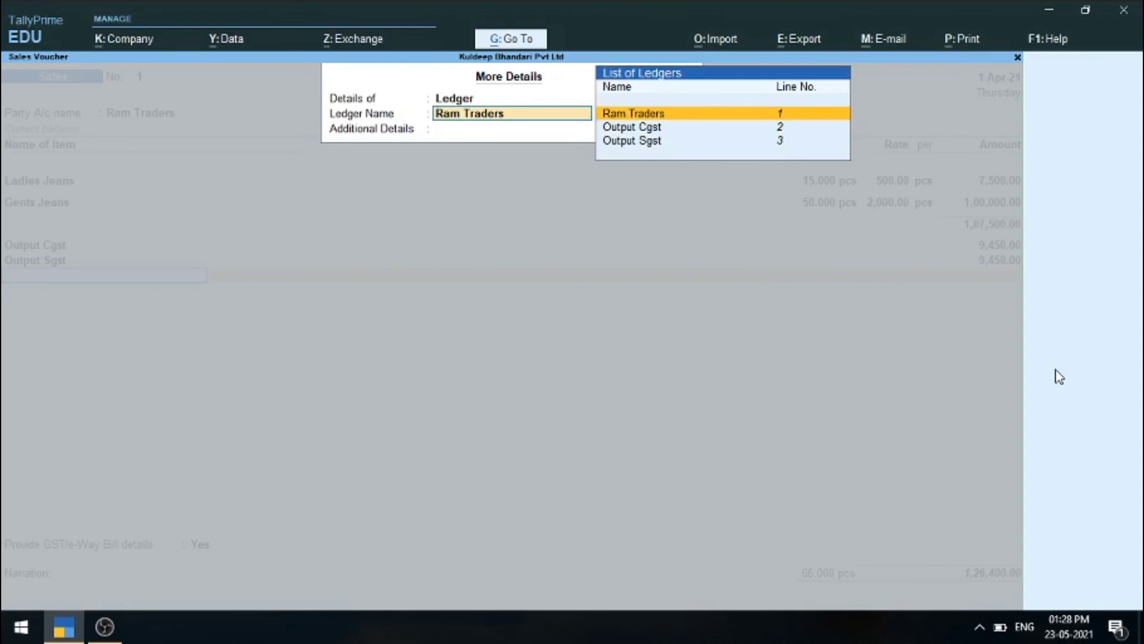
{"action": "key", "text": "Return"}
{"action": "key", "text": "Down"}
{"action": "key", "text": "Down"}
{"action": "key", "text": "Down"}
{"action": "key", "text": "Down"}
{"action": "key", "text": "Down"}
{"action": "key", "text": "Down"}
{"action": "key", "text": "Down"}
{"action": "key", "text": "Down"}
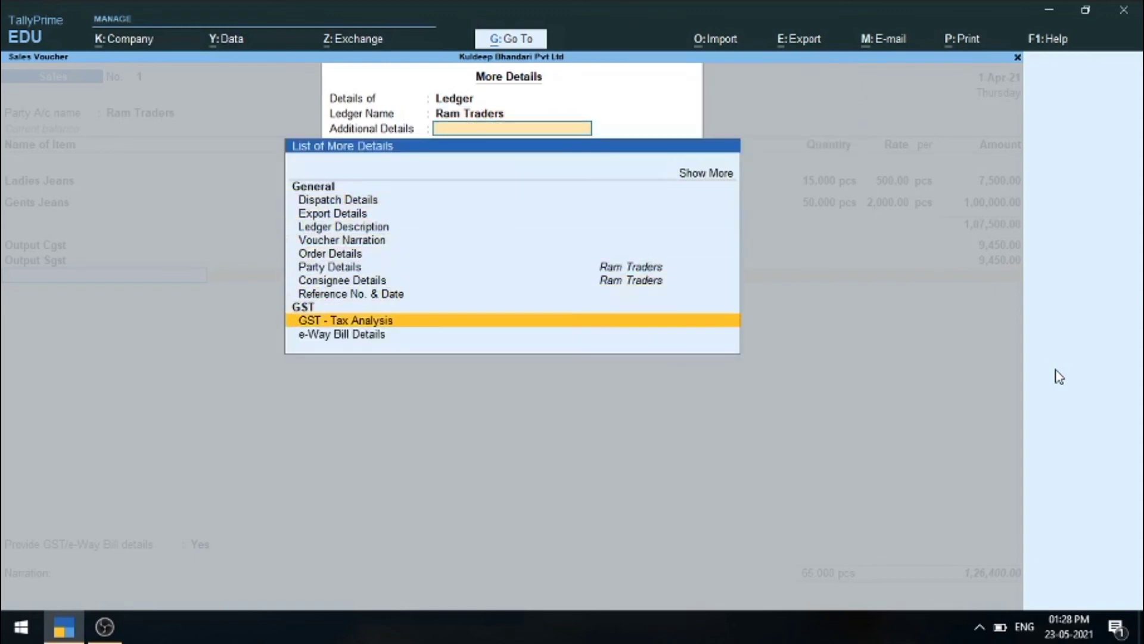
{"action": "key", "text": "Return"}
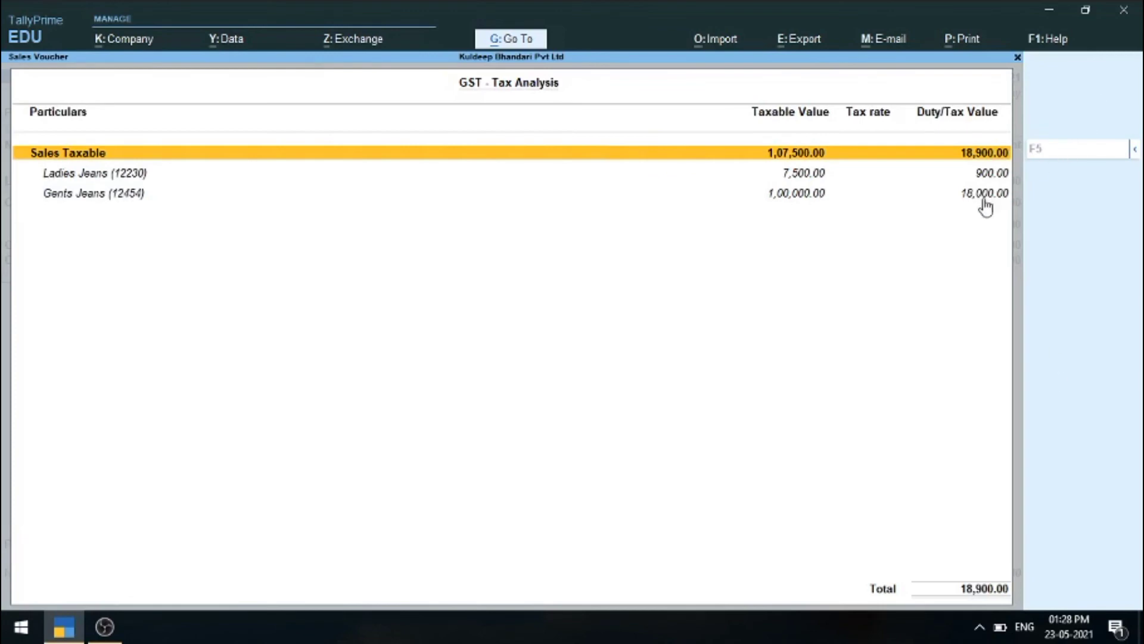
{"action": "key", "text": "alt+F5"}
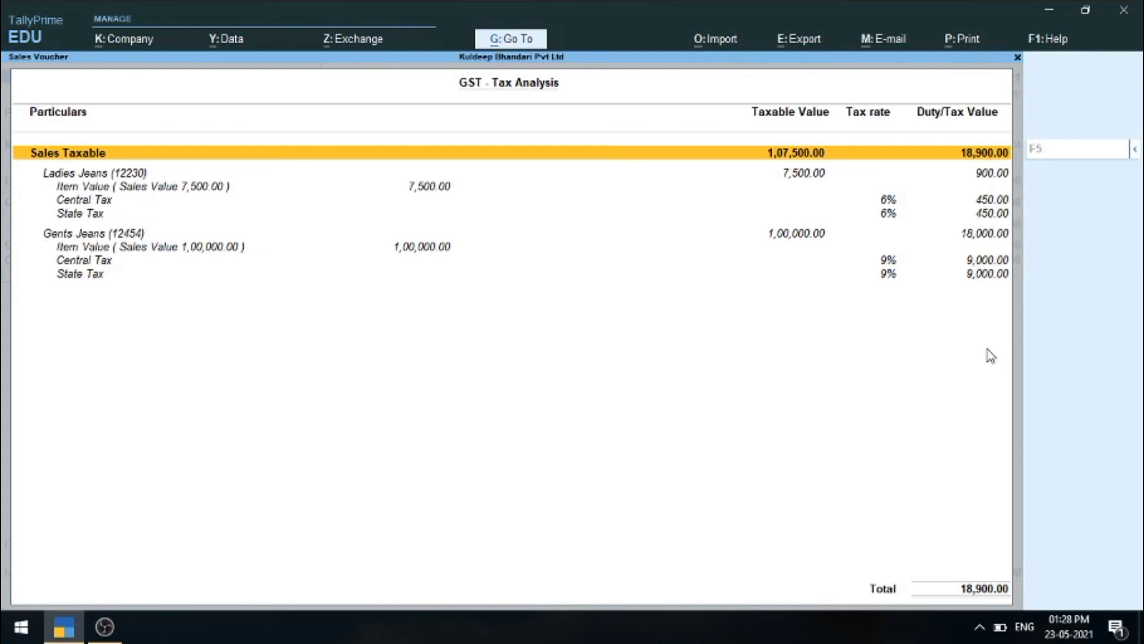
{"action": "key", "text": "Escape"}
Set the GST/e-Way Bill details option to No, leave the narration blank and save the sales voucher
{"action": "key", "text": "Return"}
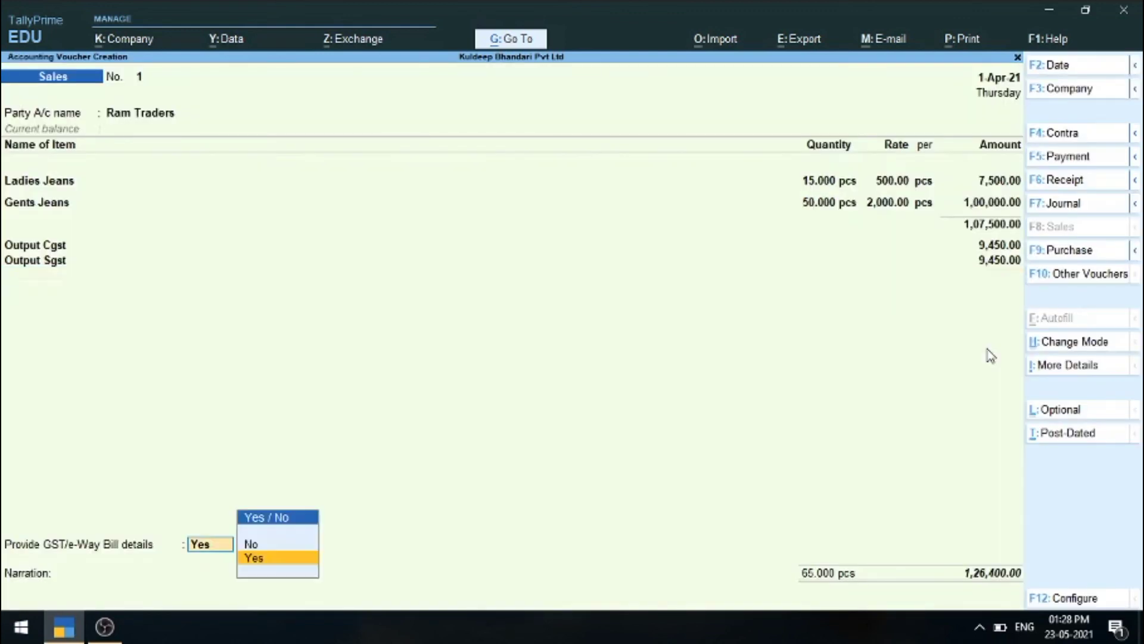
{"action": "key", "text": "Down"}
{"action": "key", "text": "Return"}
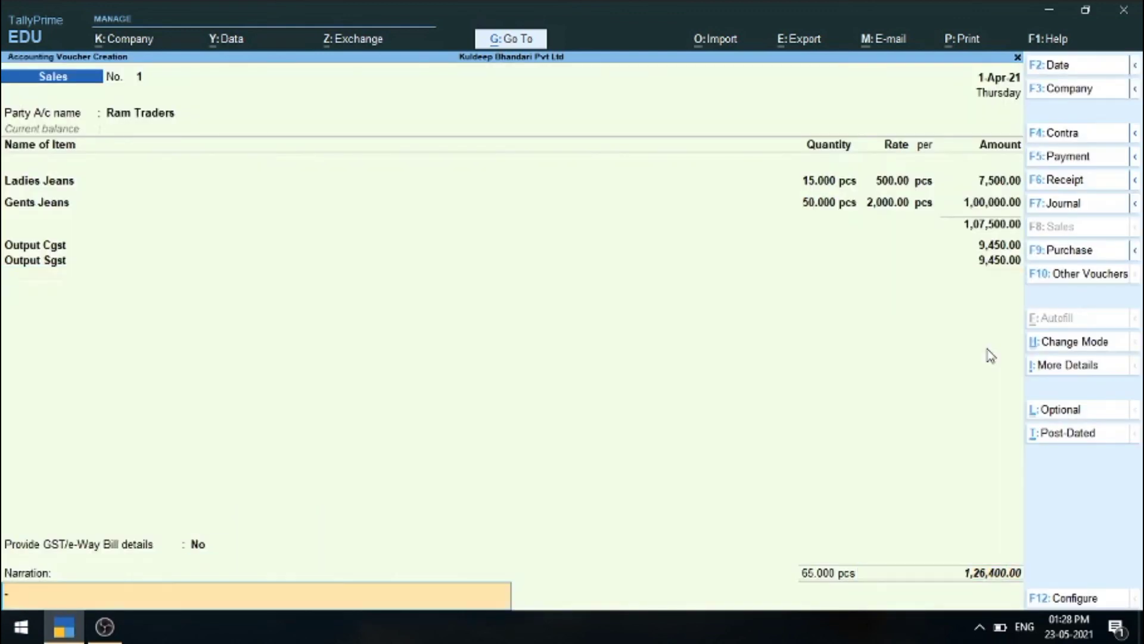
{"action": "key", "text": "Return"}
{"action": "key", "text": "Return"}
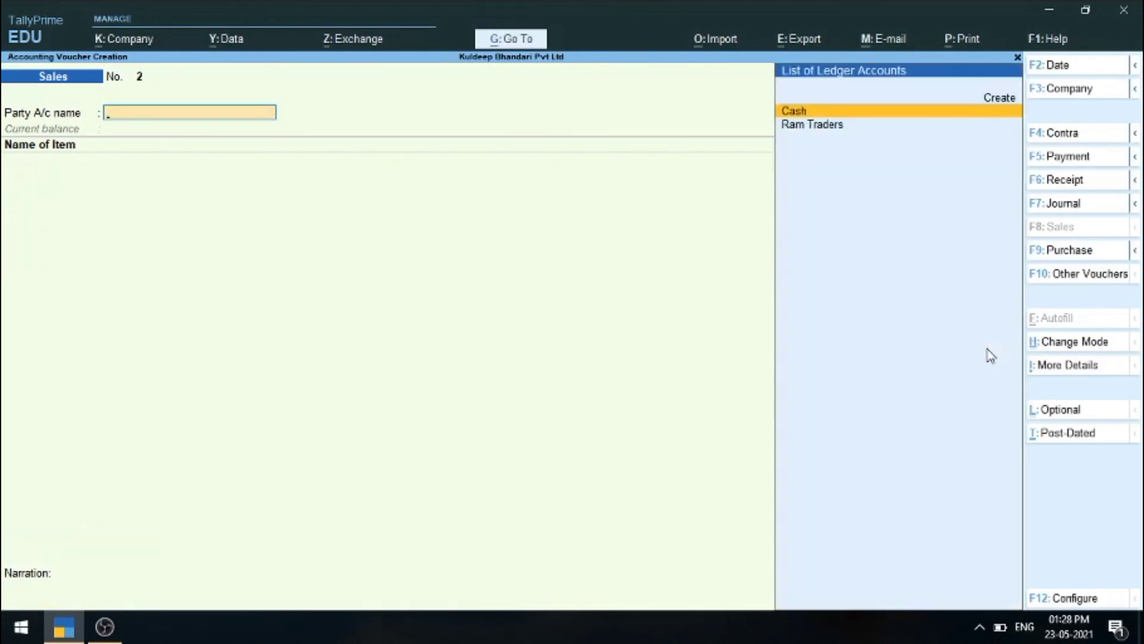
Leave voucher entry and open the sales register's list of vouchers for April 2021
{"action": "key", "text": "Escape"}
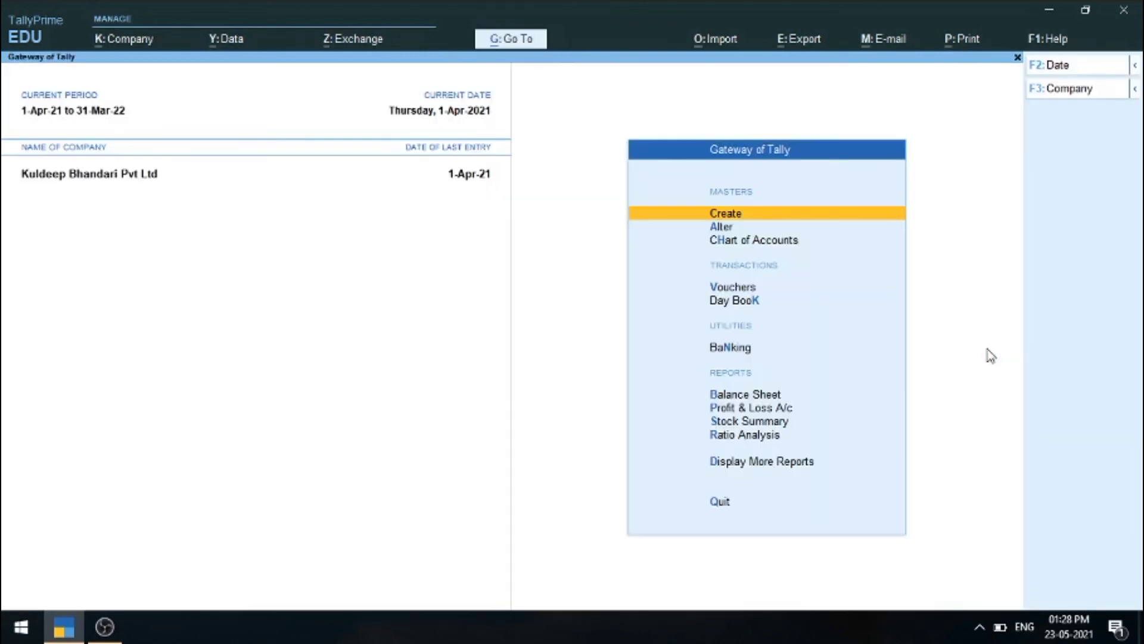
{"action": "key", "text": "s"}
{"action": "key", "text": "Escape"}
{"action": "key", "text": "Escape"}
{"action": "key", "text": "Escape"}
{"action": "key", "text": "d"}
{"action": "key", "text": "a"}
{"action": "key", "text": "s"}
{"action": "key", "text": "Return"}
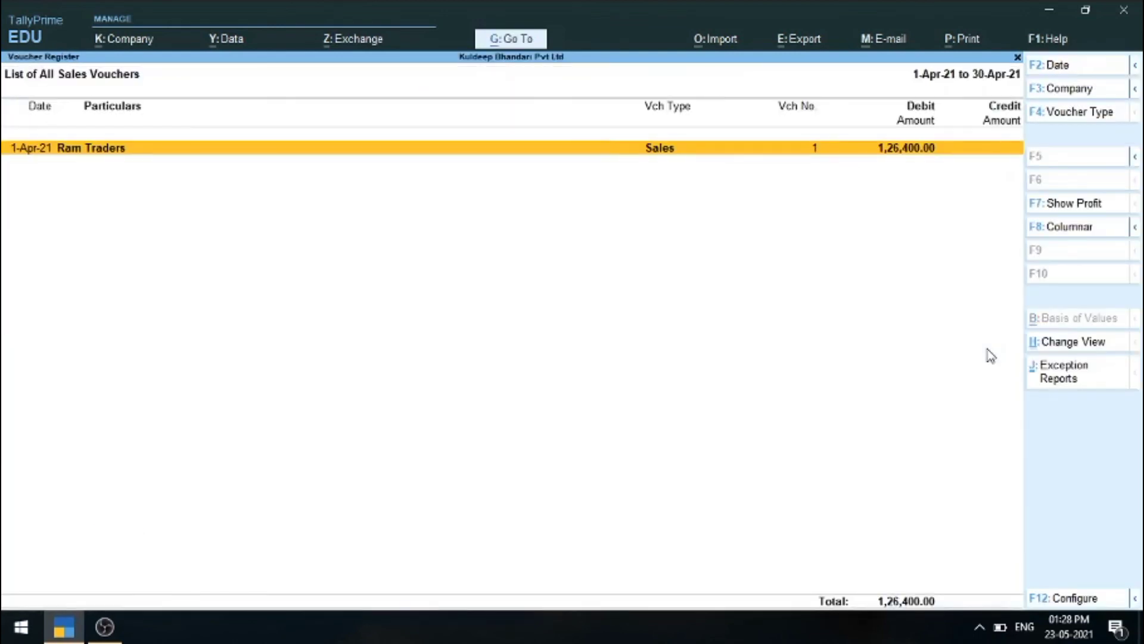
Open the Ram Traders sales voucher and show an enlarged print preview of its tax invoice
{"action": "key", "text": "Return"}
{"action": "key", "text": "alt+p"}
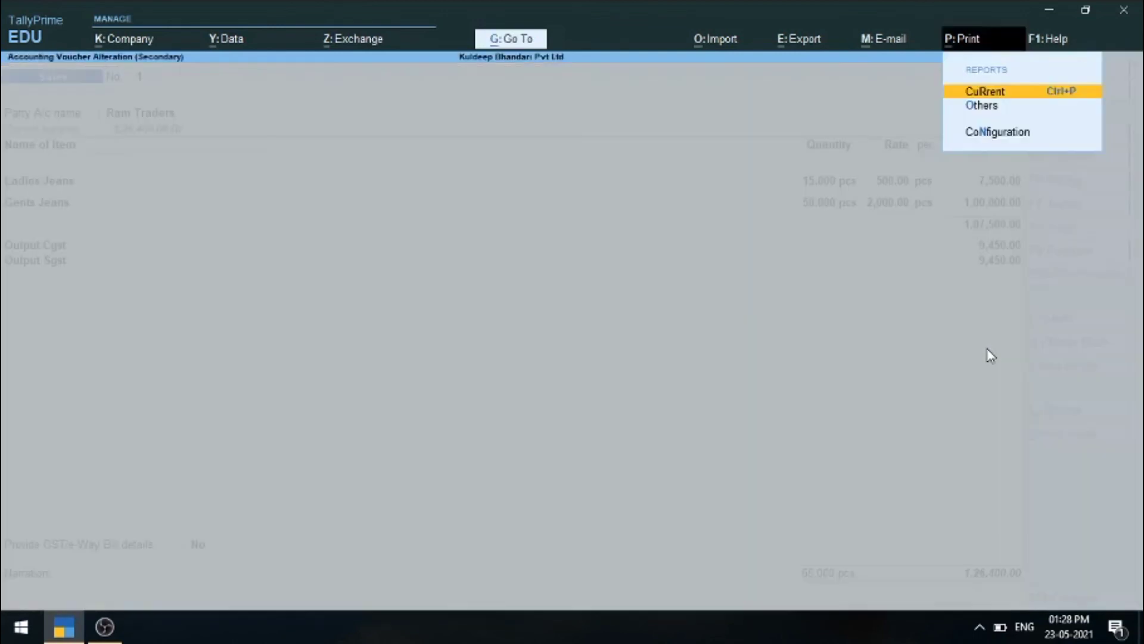
{"action": "key", "text": "Return"}
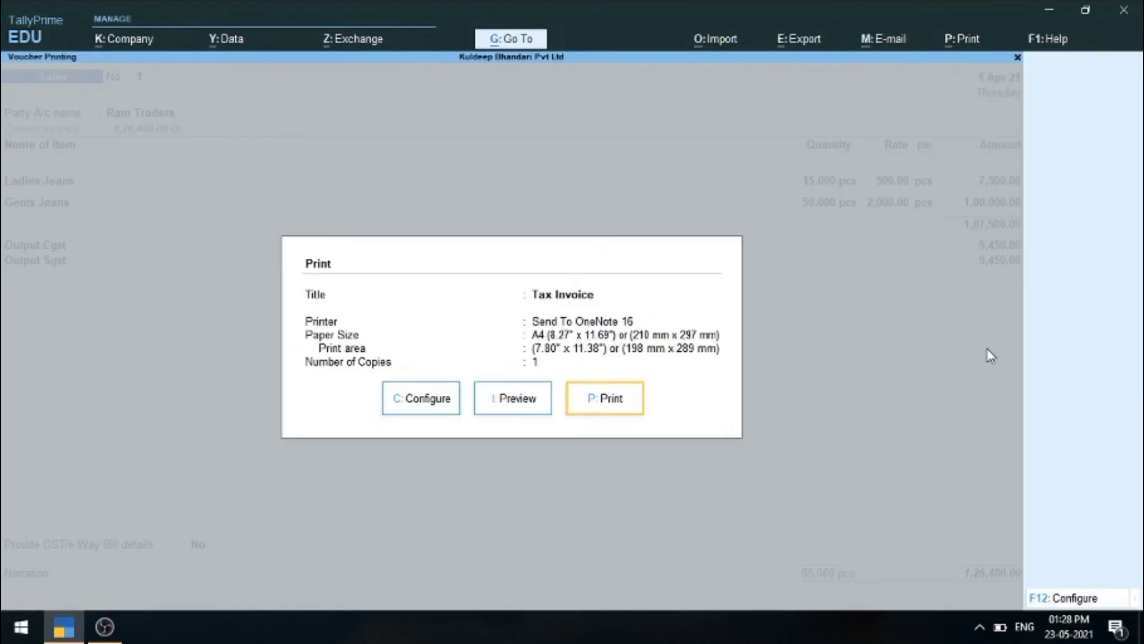
{"action": "key", "text": "Left"}
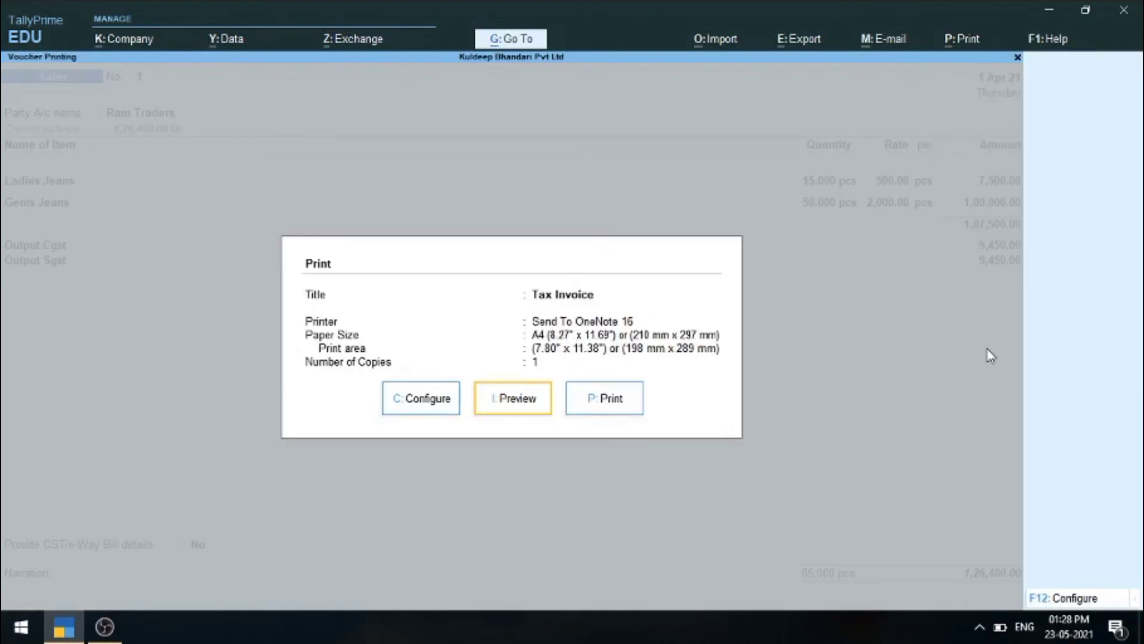
{"action": "key", "text": "Return"}
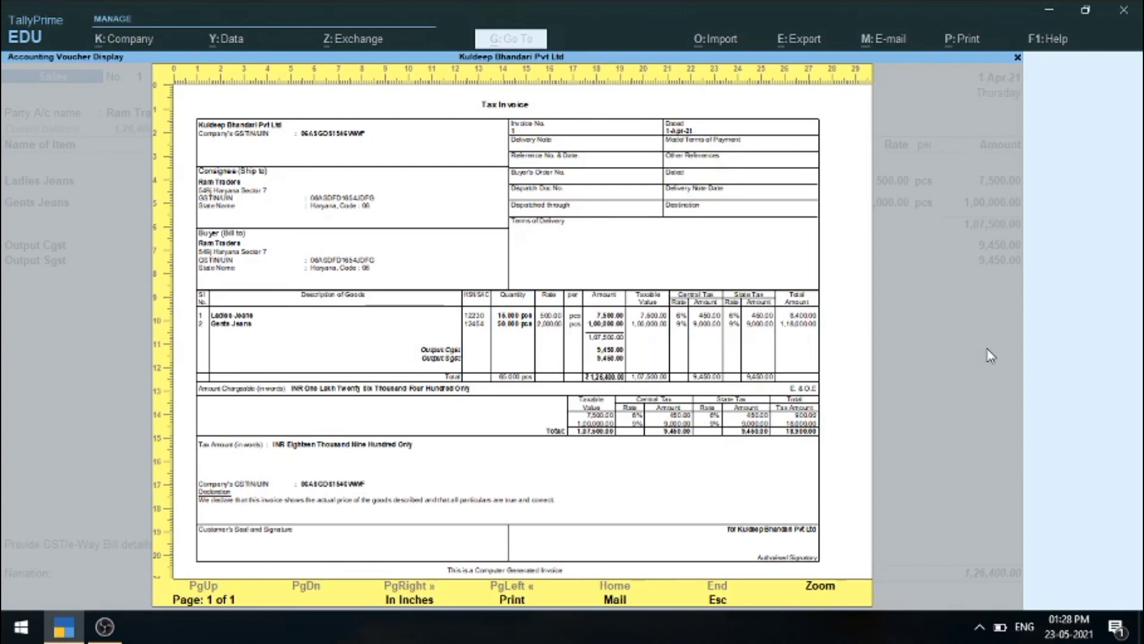
{"action": "key", "text": "Return"}
Review the tax invoice from header to signature block, including the item-wise central and state tax, and minimize the program window
{"action": "scroll", "coordinate": [991, 357], "scroll_direction": "down", "scroll_amount": 2}
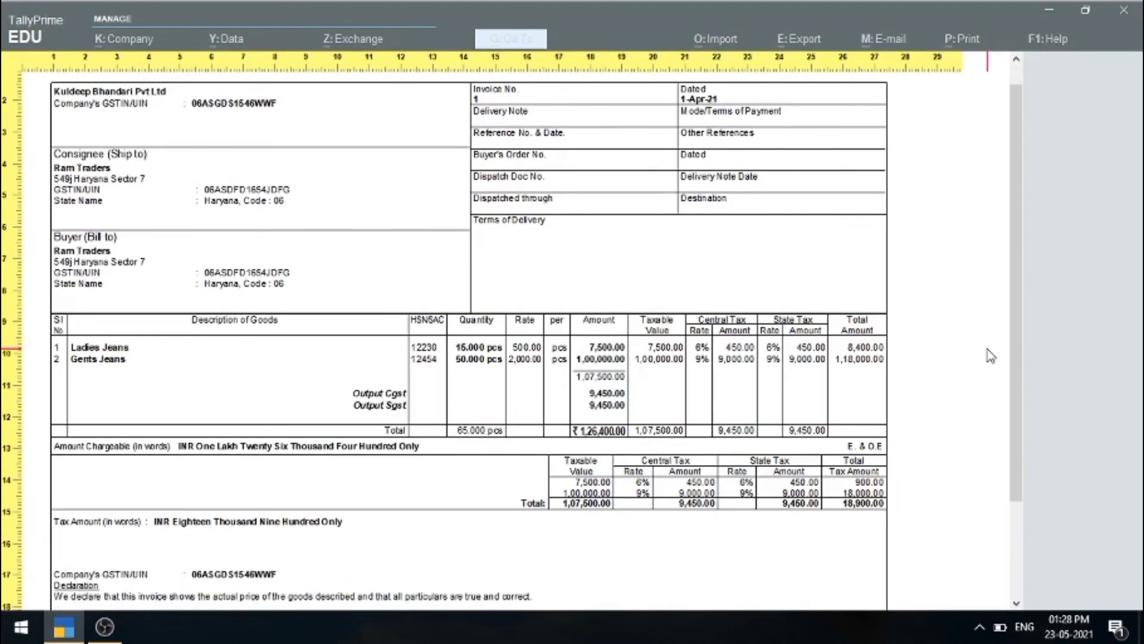
{"action": "scroll", "coordinate": [990, 356], "scroll_direction": "down", "scroll_amount": 1}
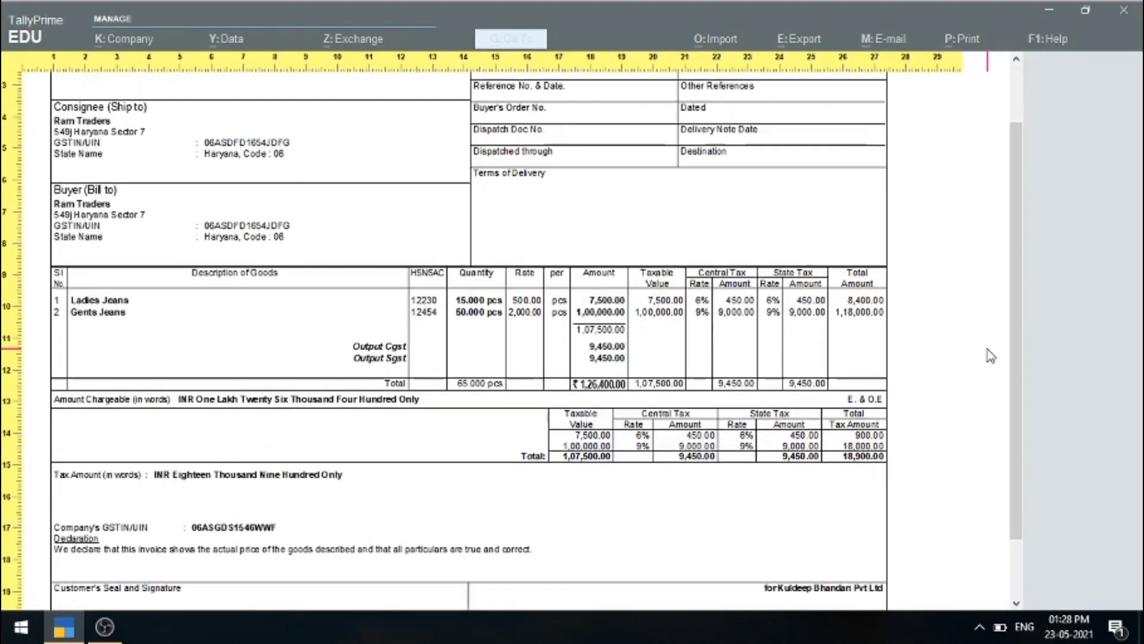
{"action": "scroll", "coordinate": [991, 356], "scroll_direction": "down", "scroll_amount": 2}
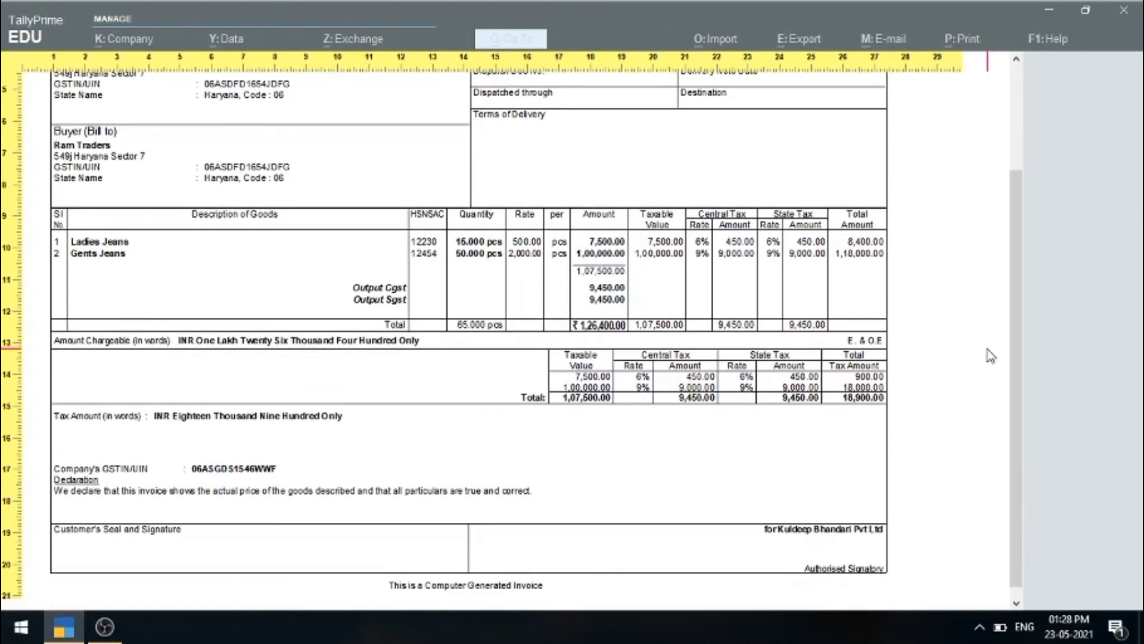
{"action": "scroll", "coordinate": [992, 355], "scroll_direction": "up", "scroll_amount": 5}
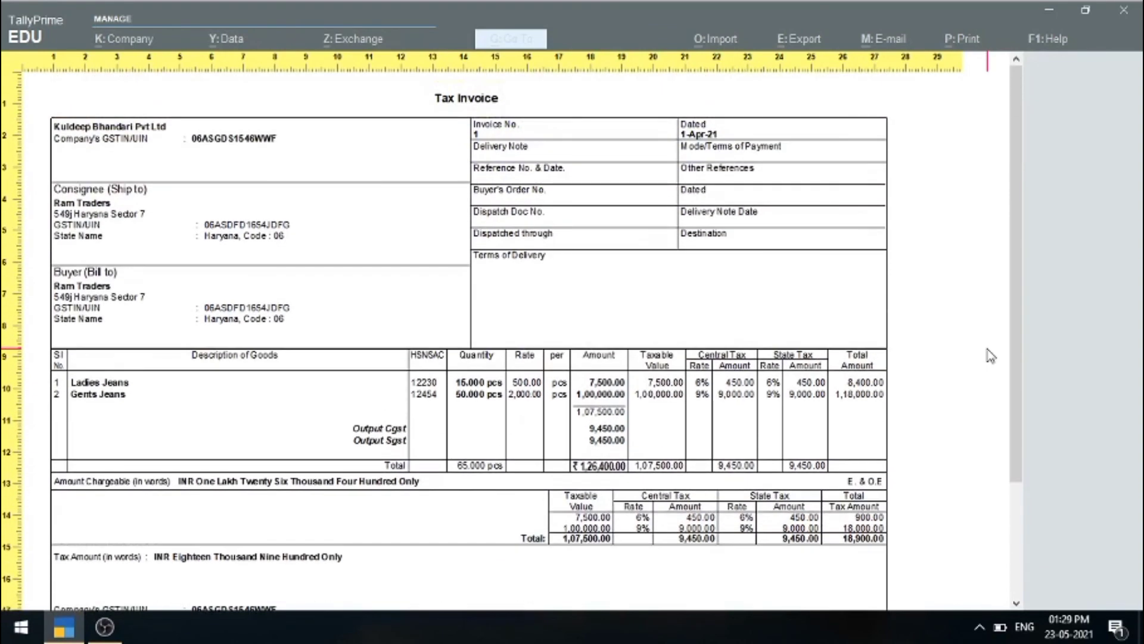
{"action": "left_click", "coordinate": [1049, 14]}
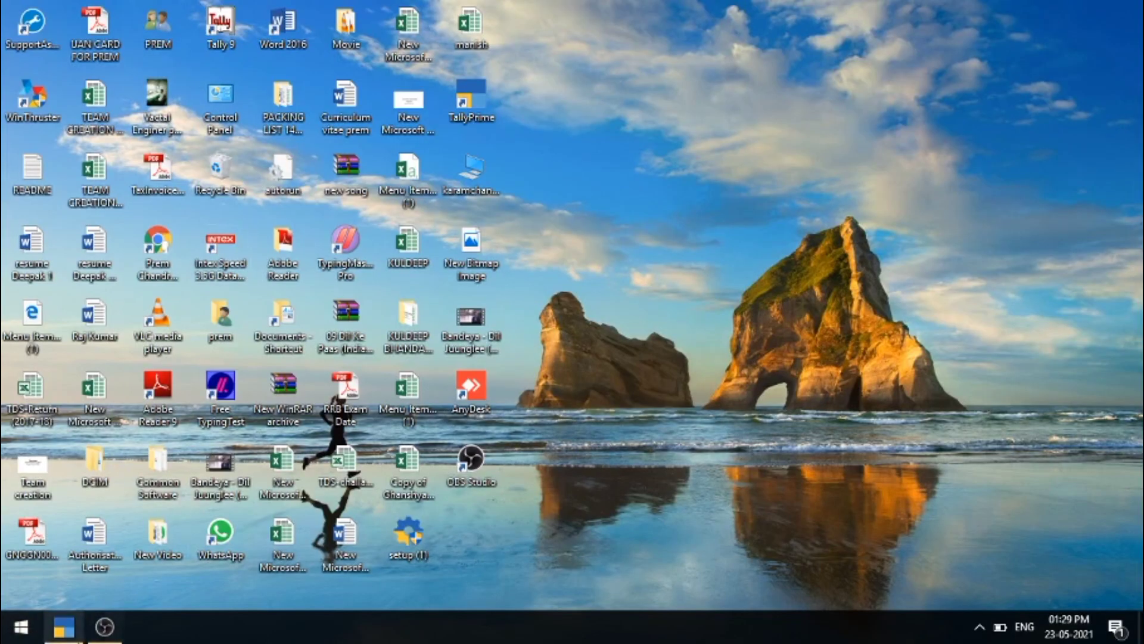